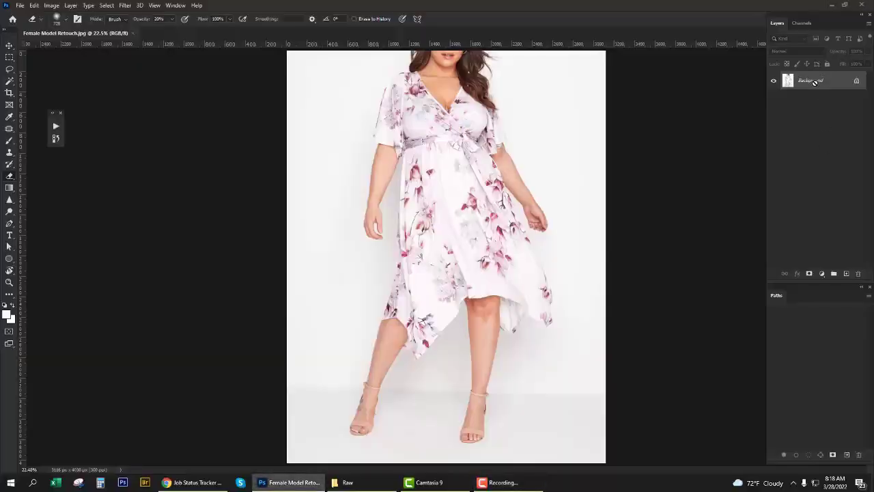
Duplicate the photo onto Layer 1 and zoom in on the feet.
{"action": "key", "text": "ctrl+j"}
{"action": "key", "text": "j"}
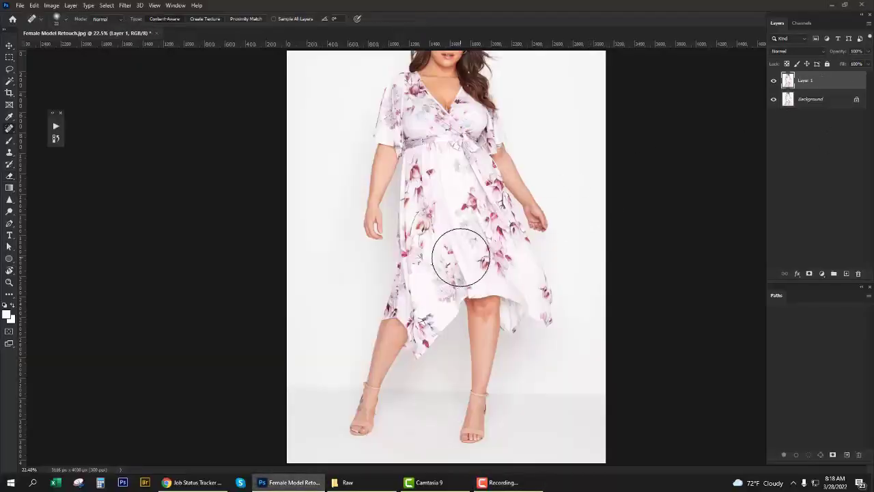
{"action": "scroll", "coordinate": [412, 349], "scroll_direction": "up", "scroll_amount": 3}
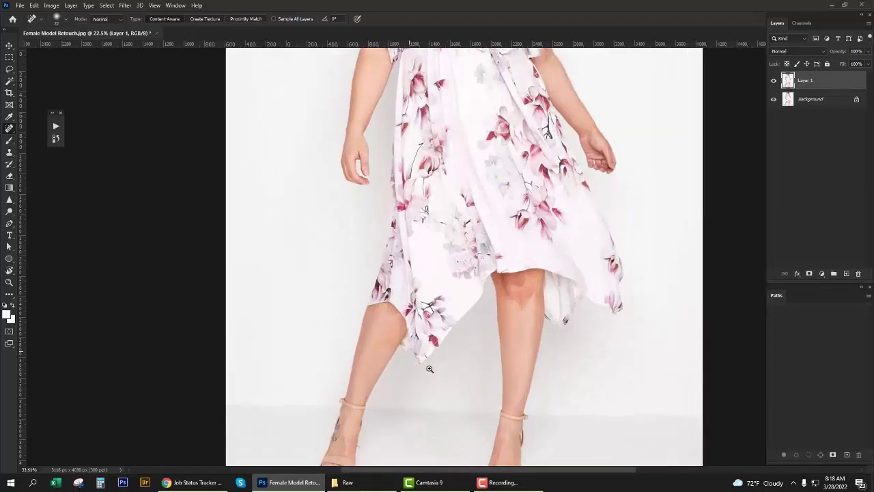
{"action": "key", "text": "shift+j"}
{"action": "key", "text": "shift+j"}
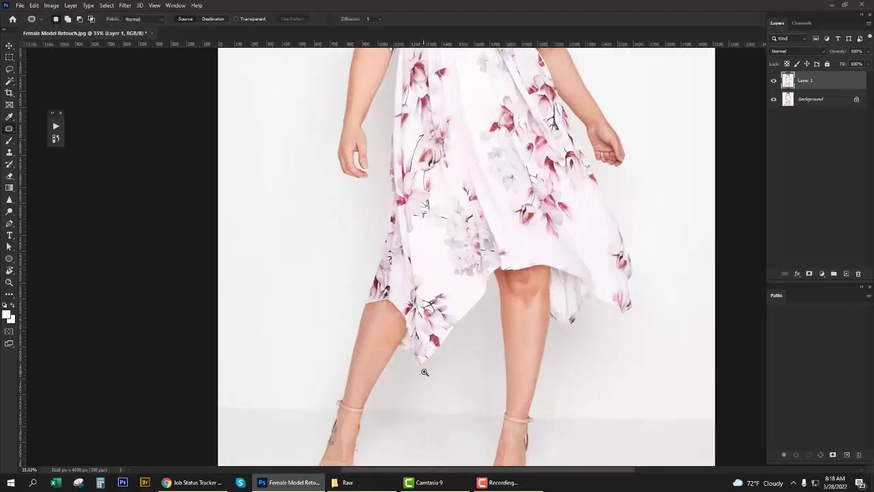
{"action": "left_click_drag", "start_coordinate": [424, 371], "coordinate": [466, 175]}
{"action": "scroll", "coordinate": [428, 283], "scroll_direction": "up", "scroll_amount": 5}
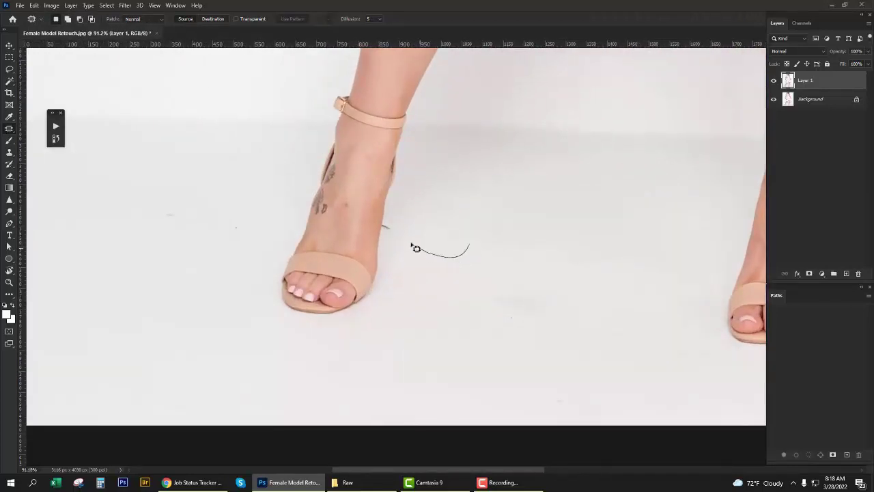
Patch away the floor specks beside the heel and a small nearby spot.
{"action": "left_click_drag", "start_coordinate": [392, 226], "coordinate": [426, 200]}
{"action": "left_click_drag", "start_coordinate": [503, 197], "coordinate": [502, 194]}
{"action": "left_click_drag", "start_coordinate": [559, 241], "coordinate": [491, 201]}
{"action": "scroll", "coordinate": [573, 196], "scroll_direction": "down", "scroll_amount": 2}
{"action": "scroll", "coordinate": [573, 196], "scroll_direction": "right", "scroll_amount": 3}
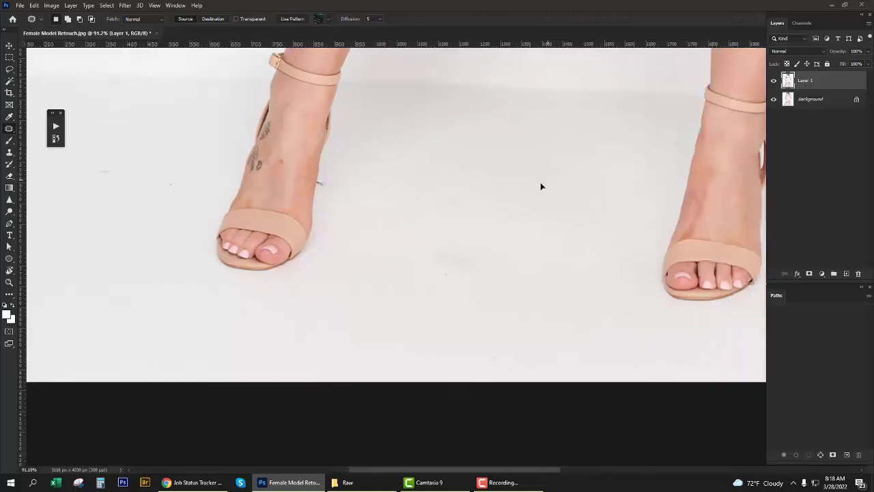
{"action": "left_click_drag", "start_coordinate": [441, 288], "coordinate": [454, 273]}
{"action": "left_click_drag", "start_coordinate": [510, 369], "coordinate": [472, 338]}
{"action": "left_click_drag", "start_coordinate": [492, 351], "coordinate": [441, 293]}
{"action": "key", "text": "ctrl+d"}
{"action": "scroll", "coordinate": [461, 271], "scroll_direction": "left", "scroll_amount": 5}
Patch the floor mark beside the ankle, briefly trying the Clone Stamp.
{"action": "left_click_drag", "start_coordinate": [432, 198], "coordinate": [419, 151]}
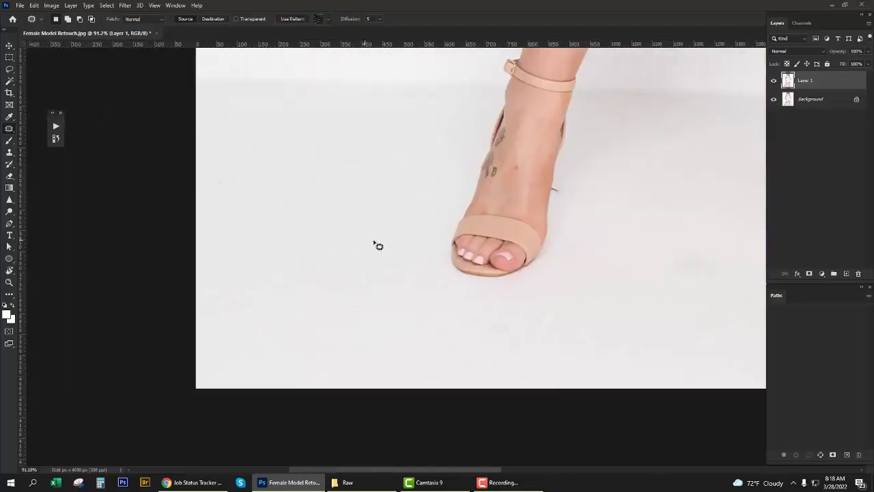
{"action": "scroll", "coordinate": [560, 198], "scroll_direction": "up", "scroll_amount": 3}
{"action": "mouse_move", "coordinate": [560, 172]}
{"action": "left_mouse_down"}
{"action": "mouse_move", "coordinate": [573, 203]}
{"action": "mouse_move", "coordinate": [543, 214]}
{"action": "mouse_move", "coordinate": [599, 203]}
{"action": "mouse_move", "coordinate": [576, 238]}
{"action": "left_mouse_up"}
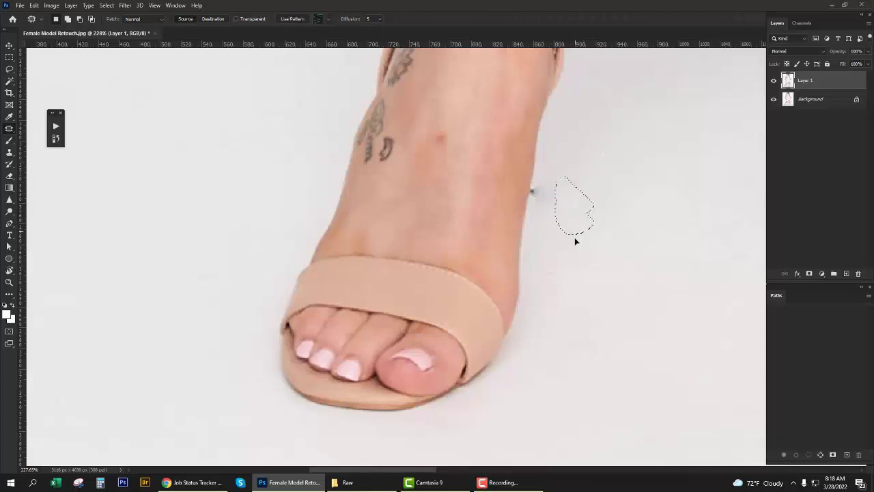
{"action": "key", "text": "s"}
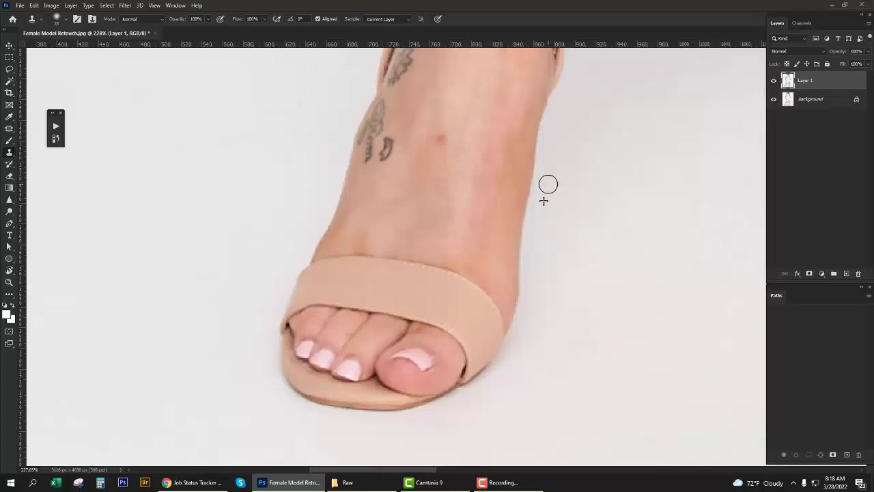
{"action": "scroll", "coordinate": [583, 235], "scroll_direction": "down", "scroll_amount": 3}
{"action": "scroll", "coordinate": [492, 279], "scroll_direction": "up", "scroll_amount": 1}
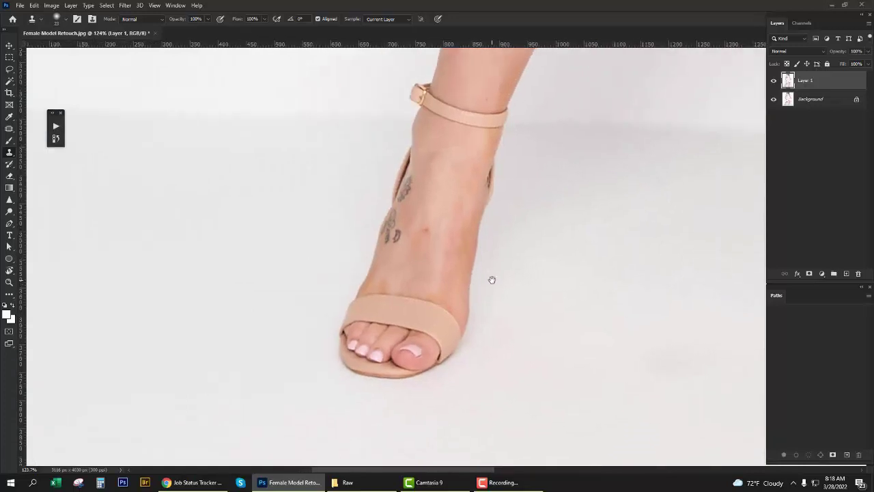
{"action": "key", "text": "j"}
{"action": "key", "text": "shift+j"}
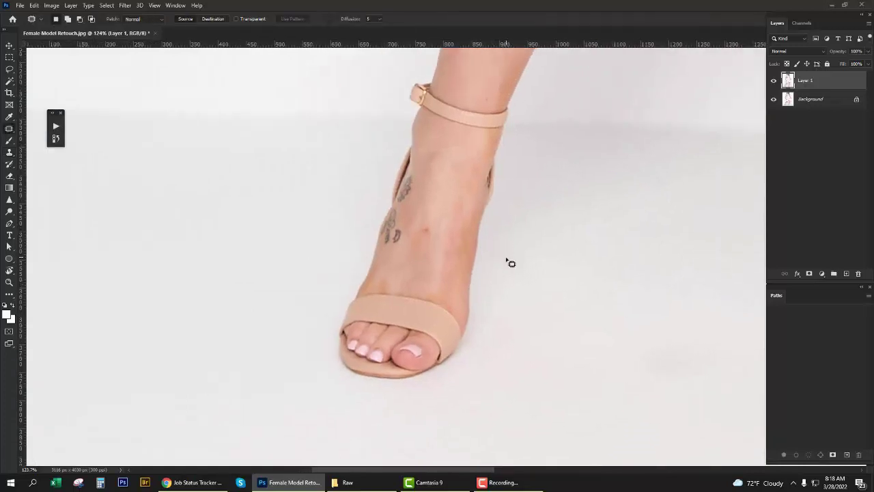
{"action": "scroll", "coordinate": [509, 239], "scroll_direction": "down", "scroll_amount": 1}
Patch the remaining floor specks beside the ankles of both feet.
{"action": "left_click_drag", "start_coordinate": [491, 217], "coordinate": [492, 220]}
{"action": "left_click_drag", "start_coordinate": [678, 161], "coordinate": [647, 145]}
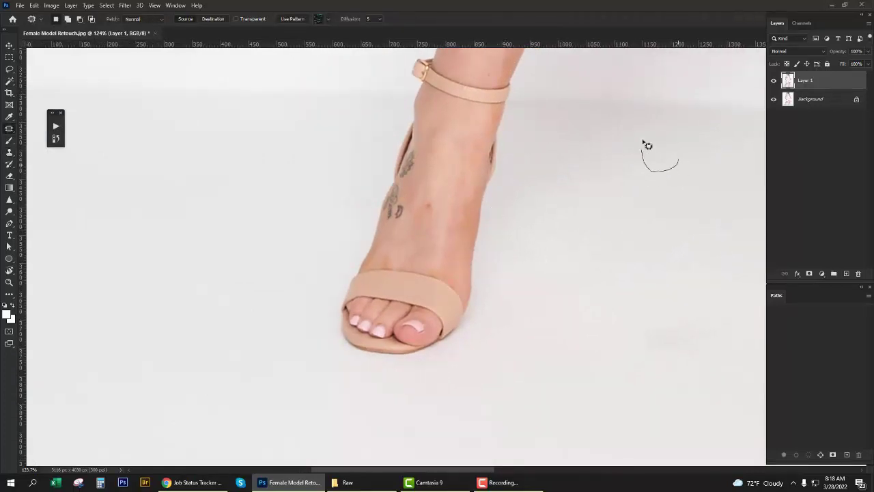
{"action": "left_click_drag", "start_coordinate": [621, 200], "coordinate": [285, 228]}
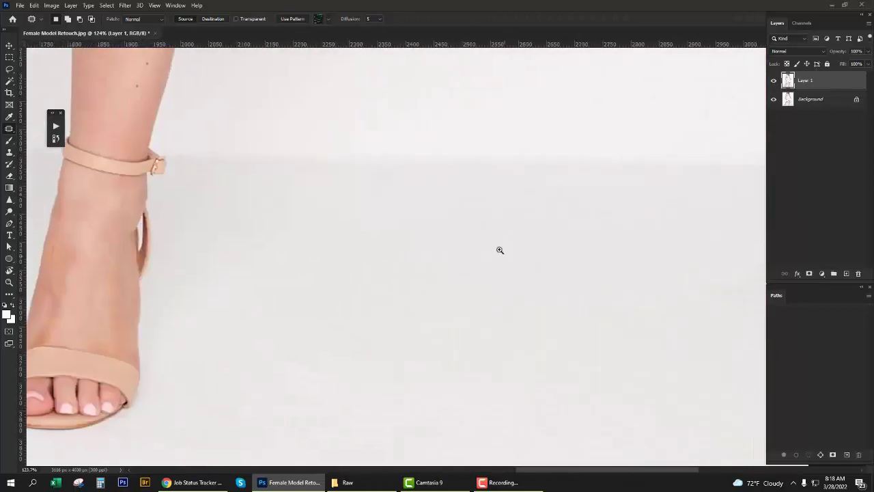
{"action": "scroll", "coordinate": [409, 198], "scroll_direction": "down", "scroll_amount": 2}
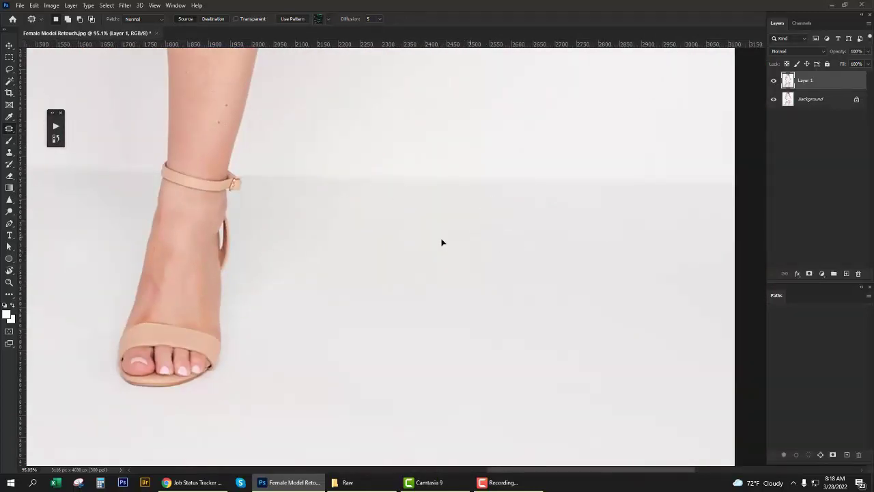
{"action": "scroll", "coordinate": [388, 214], "scroll_direction": "up", "scroll_amount": 2}
{"action": "scroll", "coordinate": [370, 236], "scroll_direction": "up", "scroll_amount": 1}
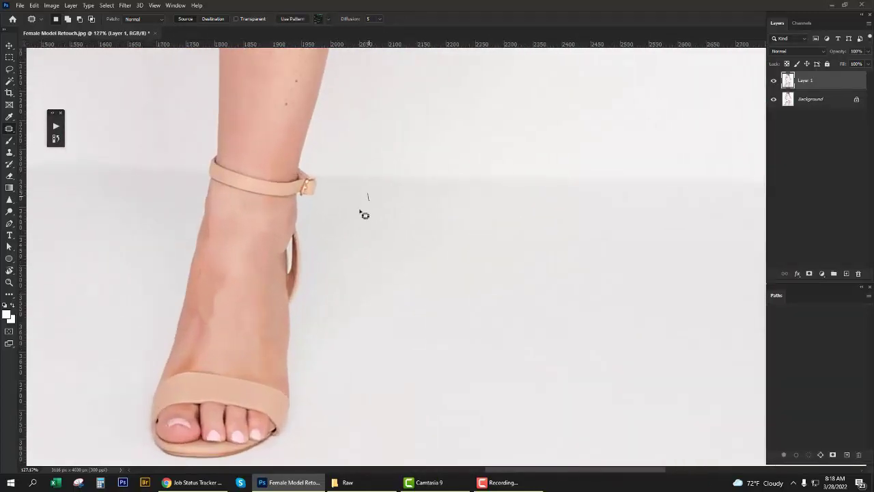
{"action": "left_click", "coordinate": [462, 189]}
{"action": "left_click_drag", "start_coordinate": [415, 183], "coordinate": [575, 233]}
{"action": "left_click_drag", "start_coordinate": [562, 191], "coordinate": [517, 196]}
Patch out the mark in the white background beside the hair.
{"action": "scroll", "coordinate": [560, 275], "scroll_direction": "down", "scroll_amount": 5}
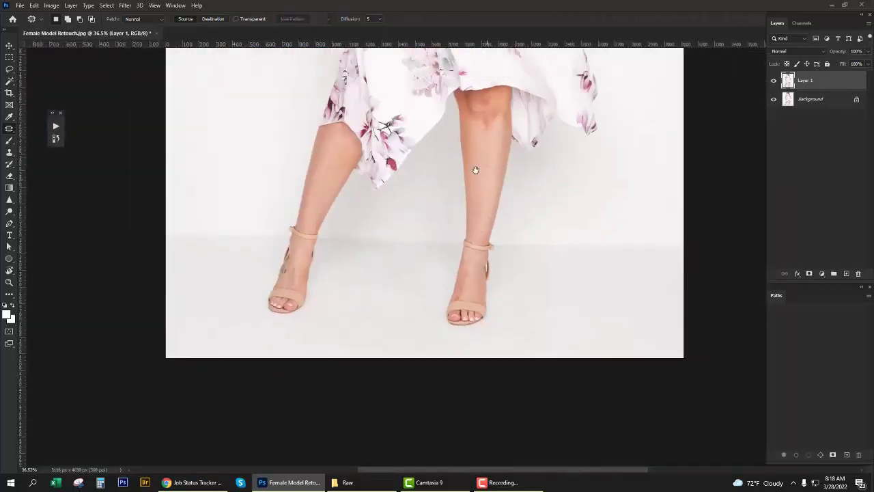
{"action": "scroll", "coordinate": [474, 171], "scroll_direction": "up", "scroll_amount": 2}
{"action": "scroll", "coordinate": [410, 220], "scroll_direction": "up", "scroll_amount": 2}
{"action": "scroll", "coordinate": [679, 282], "scroll_direction": "up", "scroll_amount": 5}
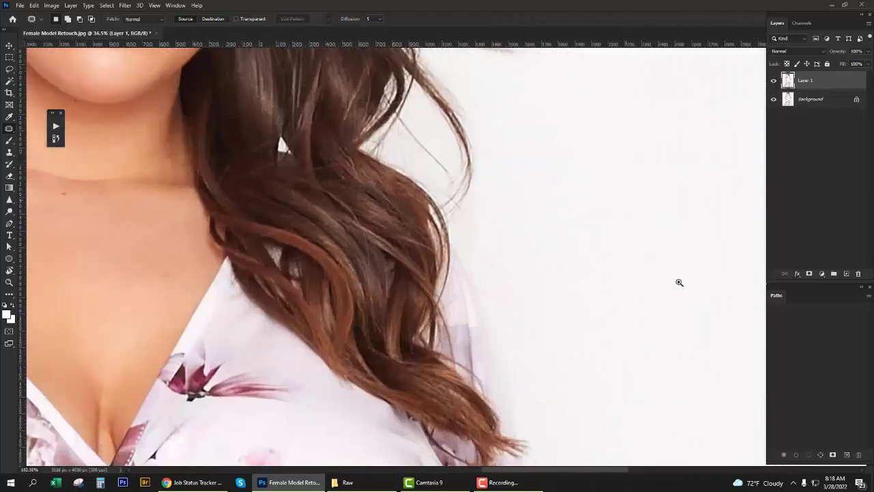
{"action": "scroll", "coordinate": [573, 286], "scroll_direction": "down", "scroll_amount": 1}
{"action": "scroll", "coordinate": [594, 316], "scroll_direction": "up", "scroll_amount": 1}
{"action": "scroll", "coordinate": [585, 361], "scroll_direction": "down", "scroll_amount": 1}
{"action": "left_click_drag", "start_coordinate": [588, 269], "coordinate": [531, 356]}
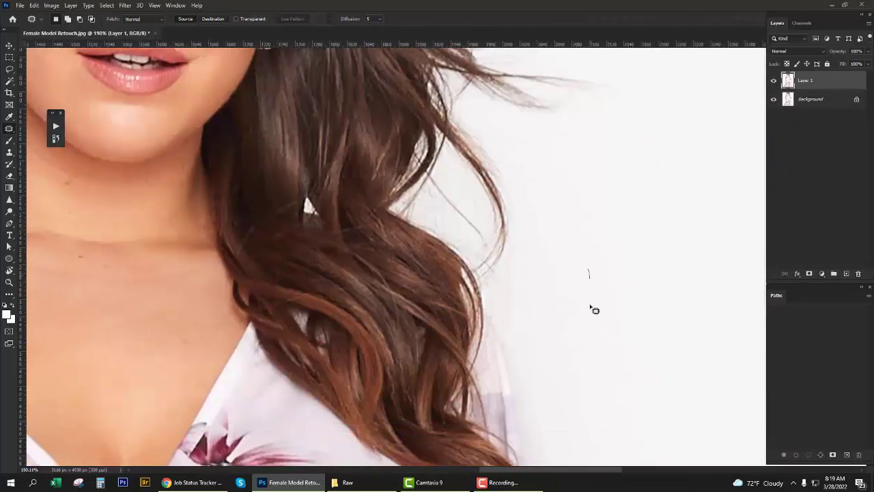
{"action": "left_click_drag", "start_coordinate": [521, 244], "coordinate": [594, 255]}
{"action": "scroll", "coordinate": [565, 315], "scroll_direction": "down", "scroll_amount": 2}
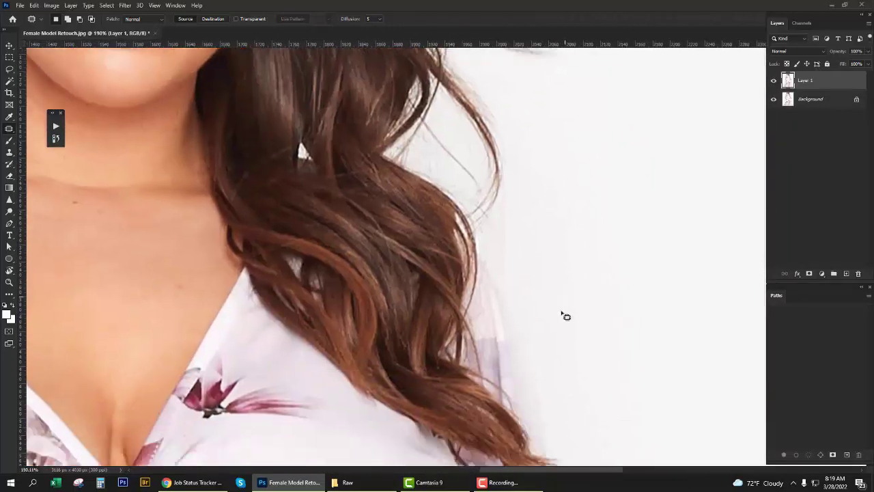
{"action": "left_click_drag", "start_coordinate": [512, 292], "coordinate": [571, 292]}
Outline and patch another mark beside the hair above the shoulder.
{"action": "scroll", "coordinate": [571, 357], "scroll_direction": "up", "scroll_amount": 2}
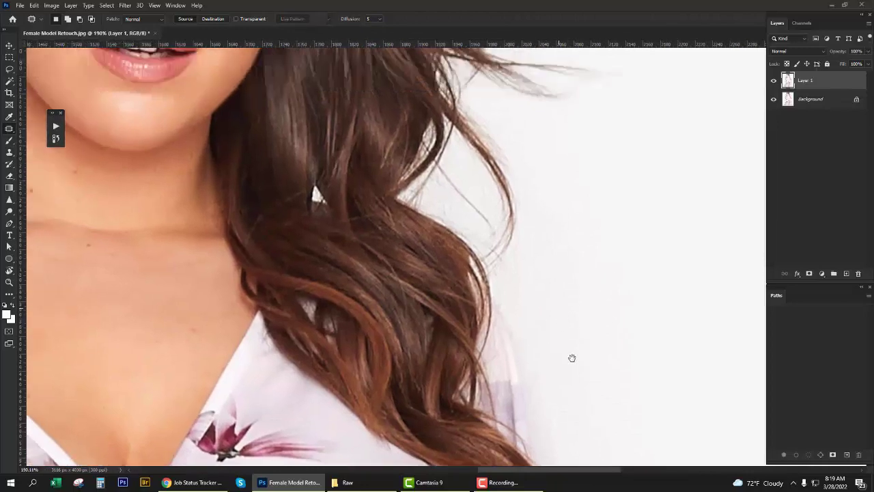
{"action": "scroll", "coordinate": [567, 415], "scroll_direction": "up", "scroll_amount": 1}
{"action": "scroll", "coordinate": [618, 262], "scroll_direction": "up", "scroll_amount": 4}
{"action": "scroll", "coordinate": [614, 276], "scroll_direction": "up", "scroll_amount": 1}
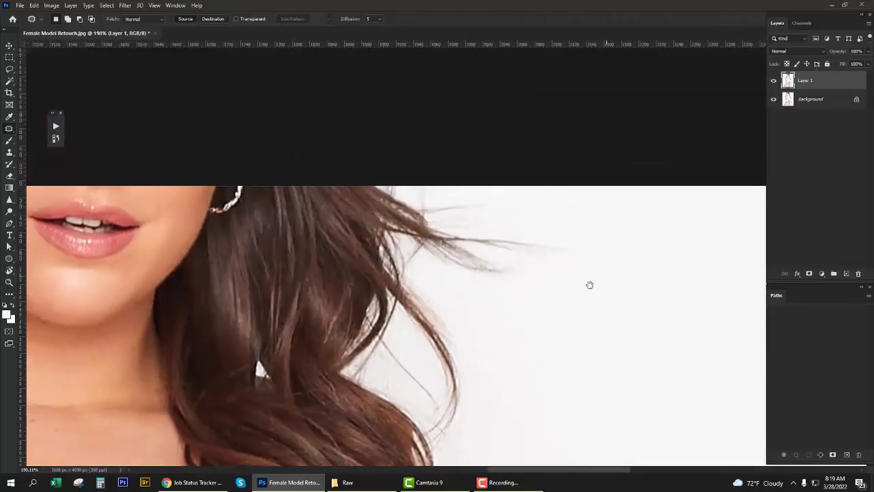
{"action": "scroll", "coordinate": [589, 285], "scroll_direction": "left", "scroll_amount": 5}
{"action": "scroll", "coordinate": [301, 222], "scroll_direction": "left", "scroll_amount": 2}
{"action": "scroll", "coordinate": [316, 204], "scroll_direction": "down", "scroll_amount": 1}
{"action": "scroll", "coordinate": [316, 205], "scroll_direction": "left", "scroll_amount": 2}
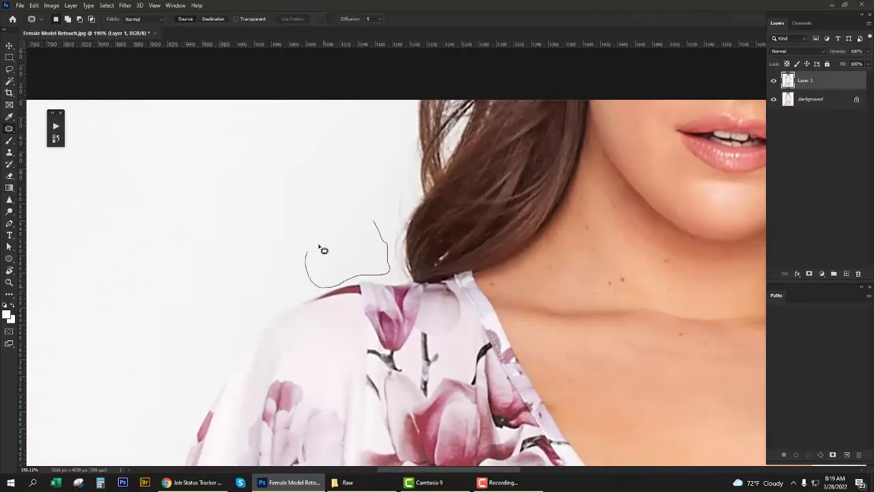
{"action": "scroll", "coordinate": [450, 234], "scroll_direction": "down", "scroll_amount": 1}
{"action": "scroll", "coordinate": [451, 234], "scroll_direction": "left", "scroll_amount": 2}
{"action": "left_click_drag", "start_coordinate": [450, 247], "coordinate": [426, 239]}
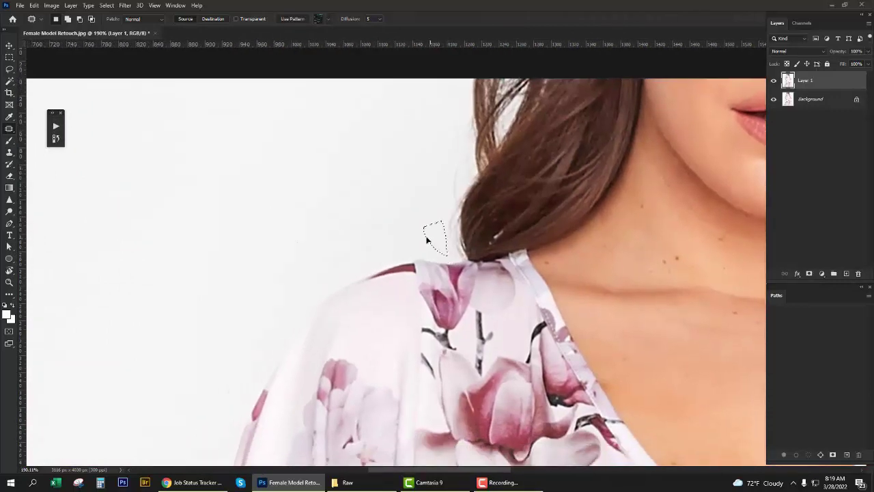
{"action": "scroll", "coordinate": [422, 188], "scroll_direction": "down", "scroll_amount": 3}
{"action": "scroll", "coordinate": [443, 238], "scroll_direction": "down", "scroll_amount": 3}
Patch the background strip beside the right-hand leg with cleaner floor.
{"action": "scroll", "coordinate": [478, 307], "scroll_direction": "down", "scroll_amount": 3}
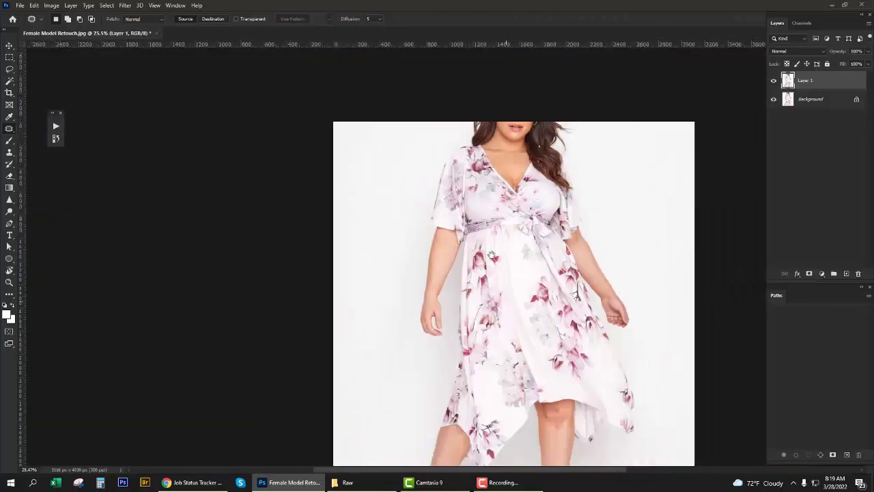
{"action": "scroll", "coordinate": [522, 377], "scroll_direction": "up", "scroll_amount": 4}
{"action": "scroll", "coordinate": [522, 378], "scroll_direction": "down", "scroll_amount": 2}
{"action": "scroll", "coordinate": [536, 234], "scroll_direction": "down", "scroll_amount": 2}
{"action": "scroll", "coordinate": [517, 247], "scroll_direction": "up", "scroll_amount": 2}
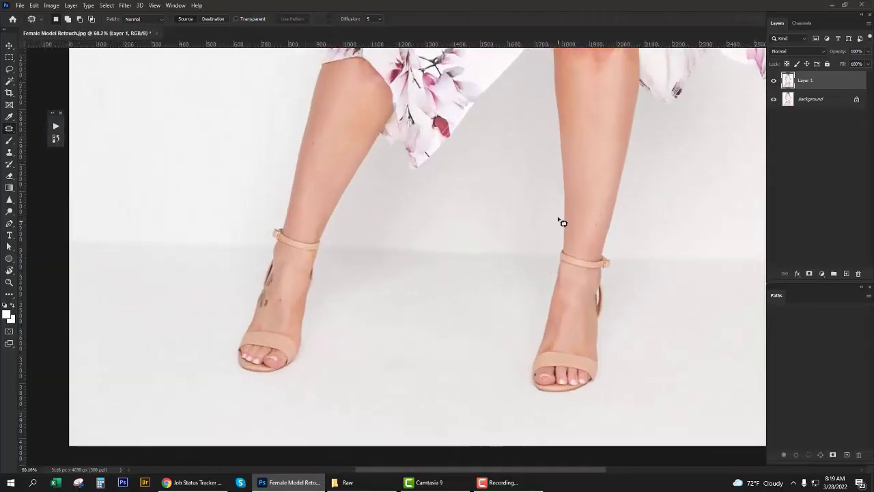
{"action": "scroll", "coordinate": [562, 223], "scroll_direction": "up", "scroll_amount": 2}
{"action": "scroll", "coordinate": [551, 258], "scroll_direction": "up", "scroll_amount": 1}
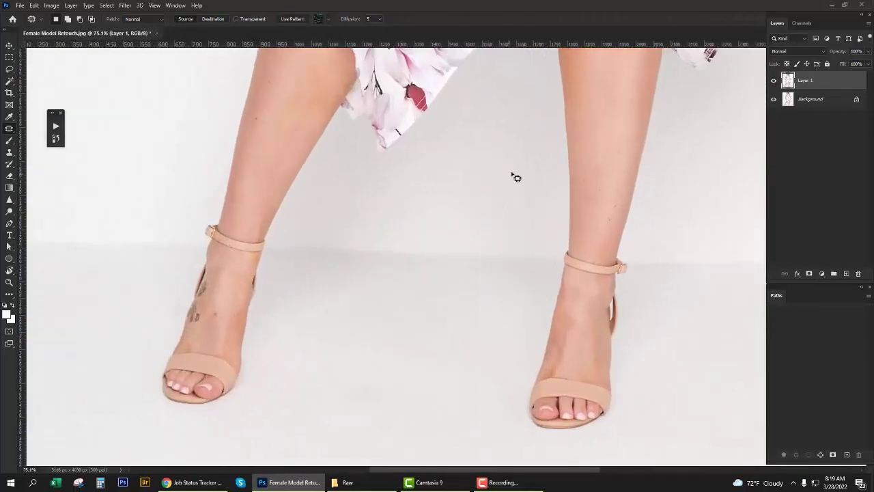
{"action": "scroll", "coordinate": [513, 176], "scroll_direction": "up", "scroll_amount": 3}
{"action": "left_click_drag", "start_coordinate": [546, 85], "coordinate": [535, 61]}
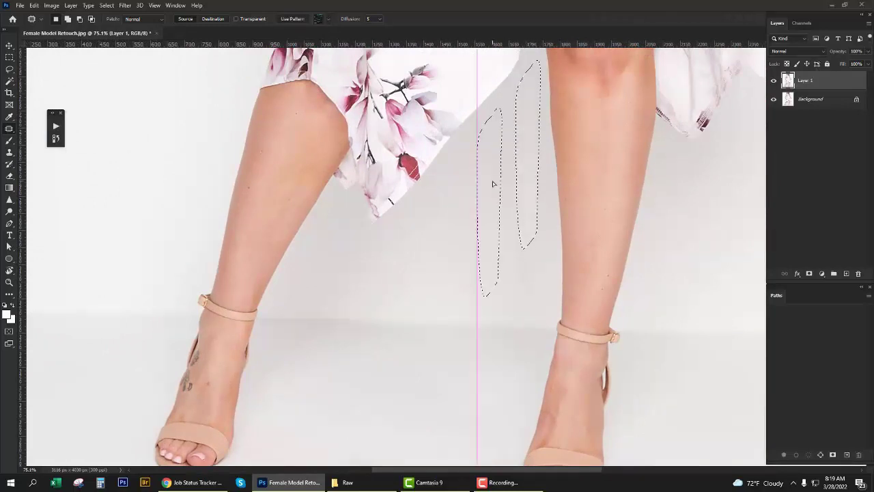
{"action": "left_click_drag", "start_coordinate": [526, 170], "coordinate": [493, 185]}
Patch the area between the legs and a small leg spot, then fit the photo on screen.
{"action": "left_click_drag", "start_coordinate": [494, 281], "coordinate": [475, 326]}
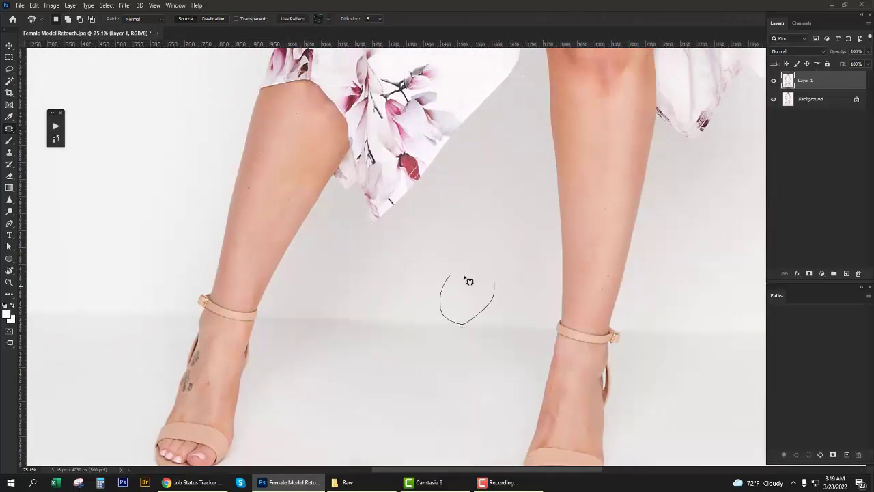
{"action": "left_click_drag", "start_coordinate": [483, 270], "coordinate": [484, 304]}
{"action": "scroll", "coordinate": [471, 260], "scroll_direction": "left", "scroll_amount": 4}
{"action": "scroll", "coordinate": [471, 259], "scroll_direction": "down", "scroll_amount": 2}
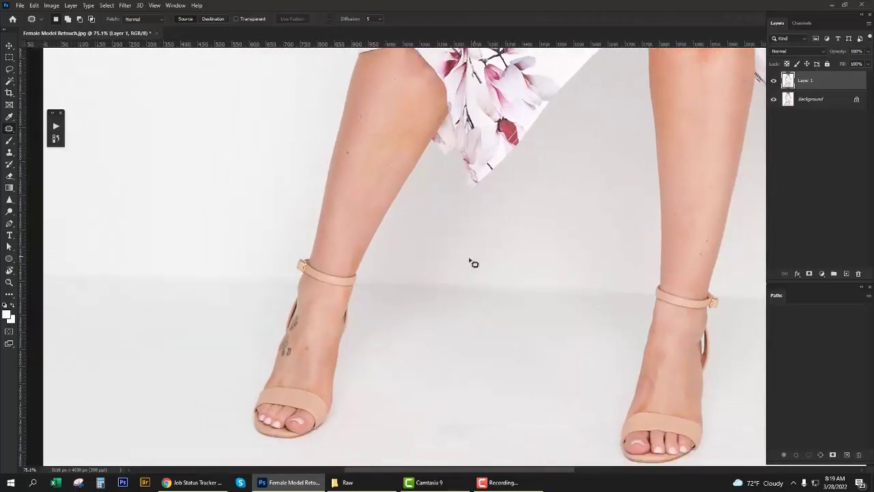
{"action": "left_click_drag", "start_coordinate": [425, 285], "coordinate": [431, 234]}
{"action": "scroll", "coordinate": [524, 298], "scroll_direction": "up", "scroll_amount": 3}
{"action": "scroll", "coordinate": [525, 299], "scroll_direction": "right", "scroll_amount": 2}
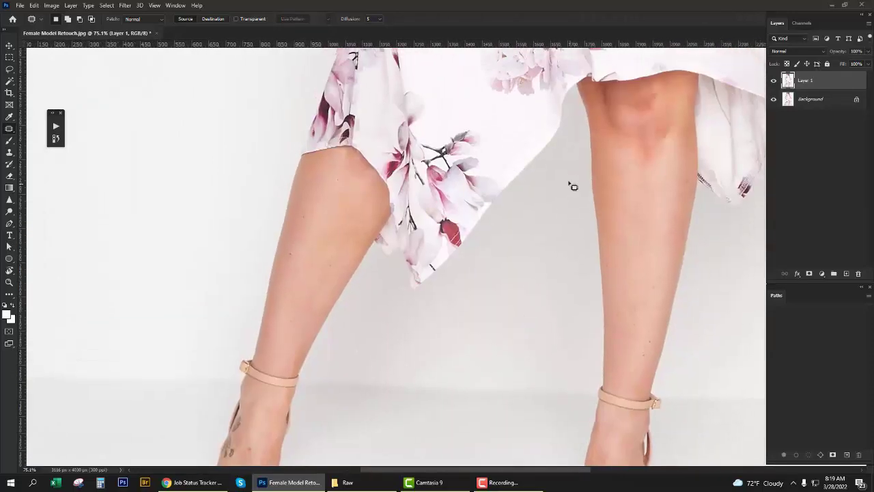
{"action": "key", "text": "ctrl+0"}
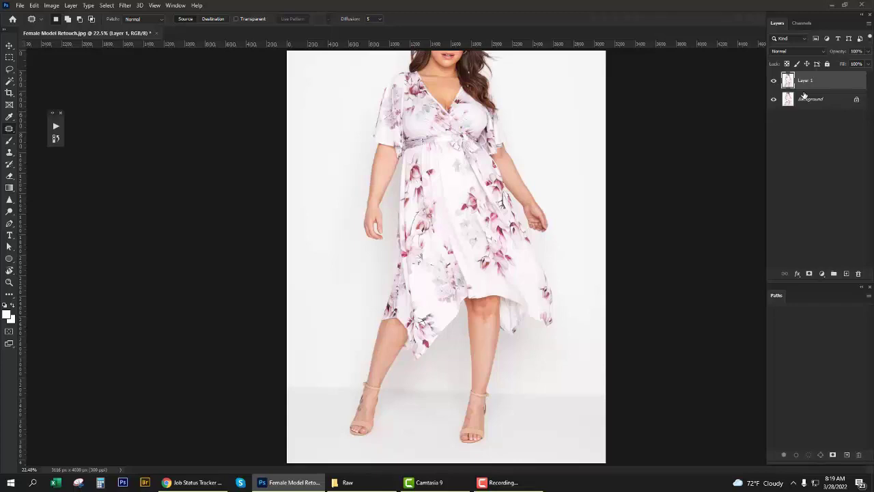
Duplicate Layer 1 and apply Dust & Scratches with Radius 20 and Threshold 5.
{"action": "key", "text": "ctrl+j"}
{"action": "left_click", "coordinate": [131, 6]}
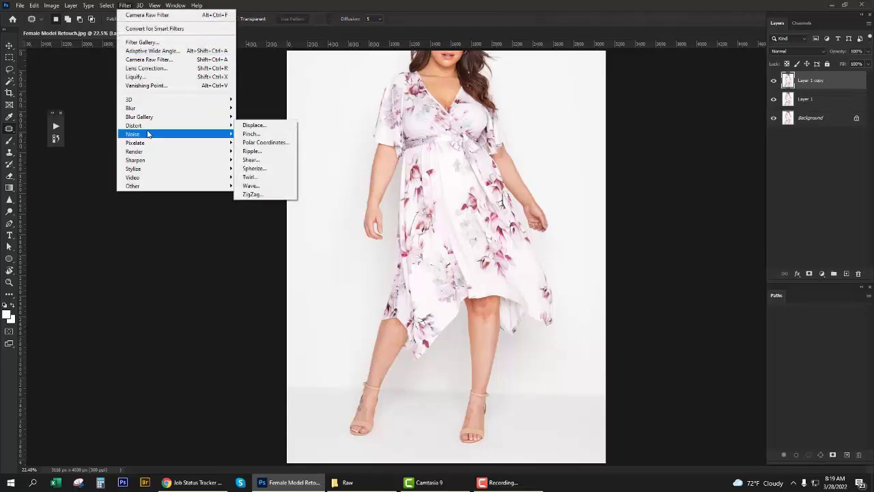
{"action": "mouse_move", "coordinate": [133, 134]}
{"action": "left_click", "coordinate": [285, 157]}
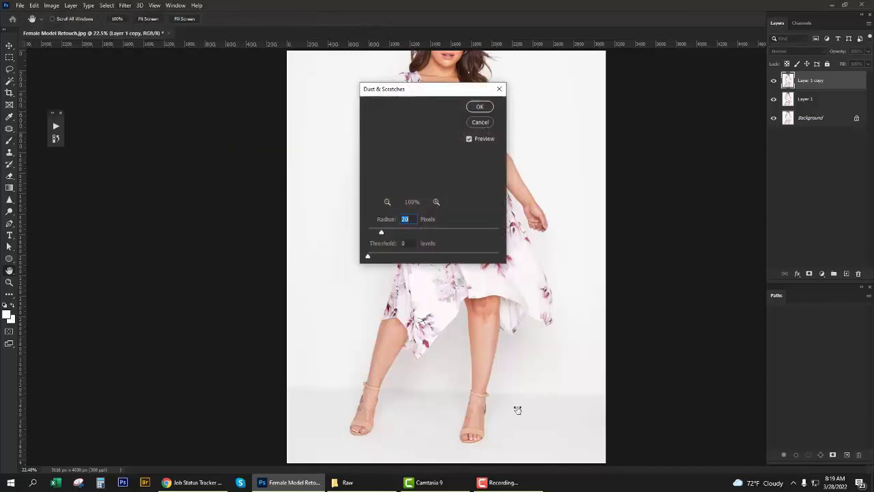
{"action": "scroll", "coordinate": [498, 383], "scroll_direction": "up", "scroll_amount": 3}
{"action": "scroll", "coordinate": [472, 328], "scroll_direction": "up", "scroll_amount": 2}
{"action": "left_click_drag", "start_coordinate": [402, 330], "coordinate": [351, 329]}
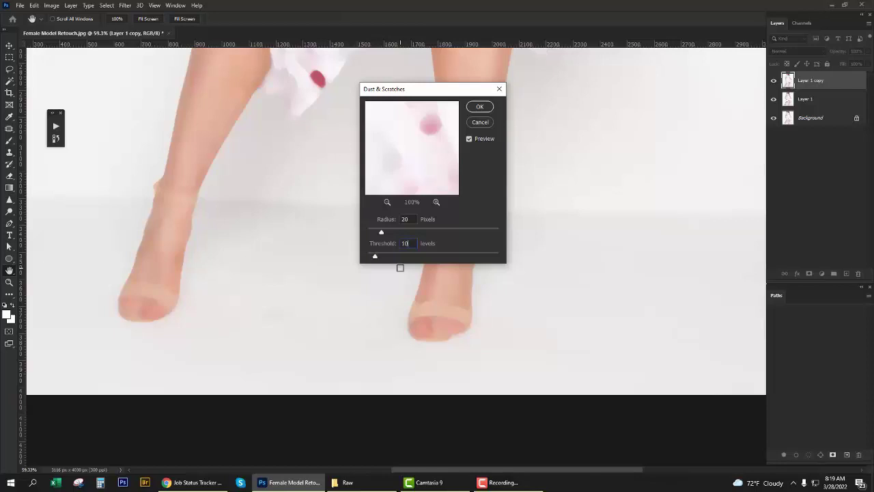
{"action": "scroll", "coordinate": [248, 296], "scroll_direction": "left", "scroll_amount": 2}
{"action": "scroll", "coordinate": [370, 302], "scroll_direction": "right", "scroll_amount": 5}
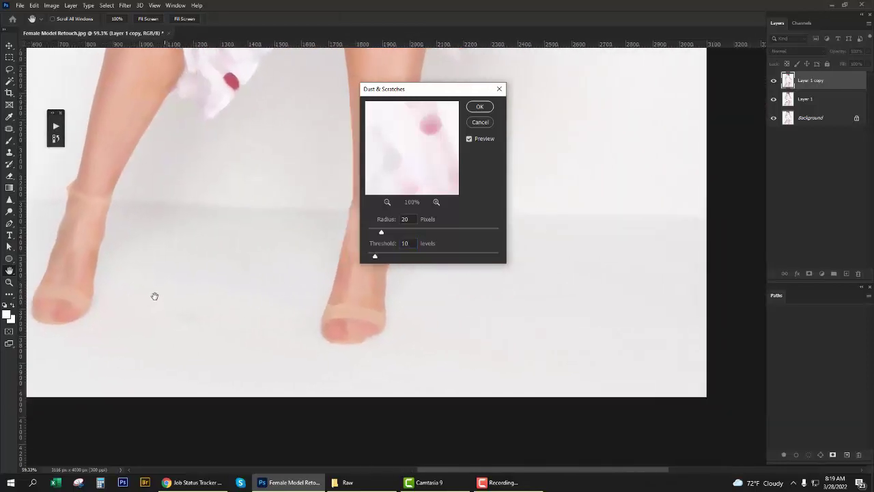
{"action": "scroll", "coordinate": [141, 296], "scroll_direction": "up", "scroll_amount": 3}
{"action": "scroll", "coordinate": [300, 301], "scroll_direction": "down", "scroll_amount": 3}
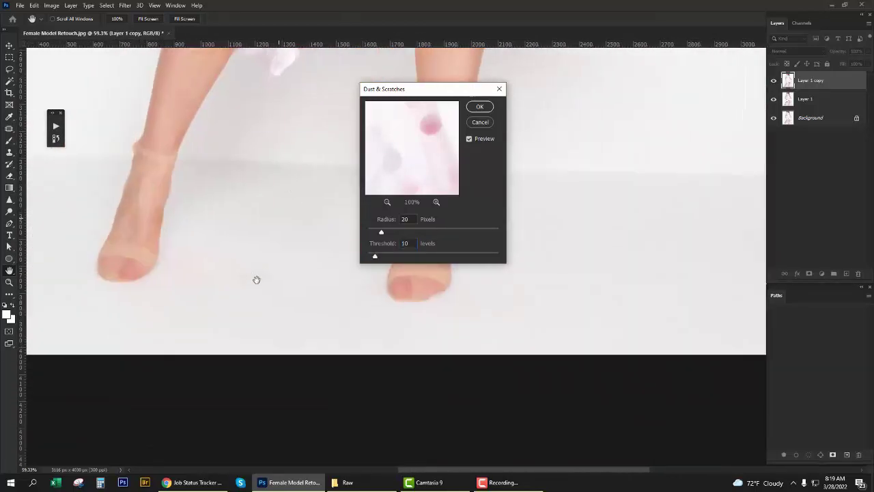
{"action": "scroll", "coordinate": [256, 279], "scroll_direction": "up", "scroll_amount": 1}
{"action": "scroll", "coordinate": [255, 279], "scroll_direction": "left", "scroll_amount": 2}
{"action": "scroll", "coordinate": [359, 330], "scroll_direction": "left", "scroll_amount": 3}
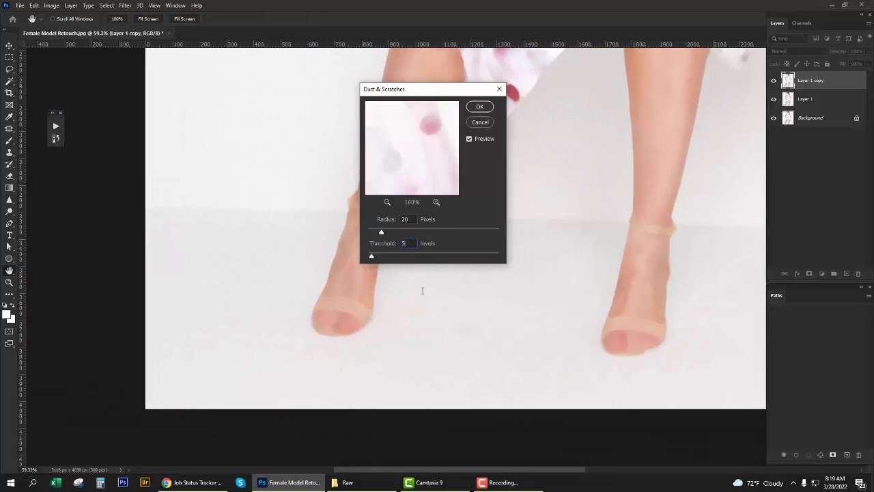
{"action": "scroll", "coordinate": [478, 270], "scroll_direction": "right", "scroll_amount": 2}
{"action": "left_click", "coordinate": [478, 107]}
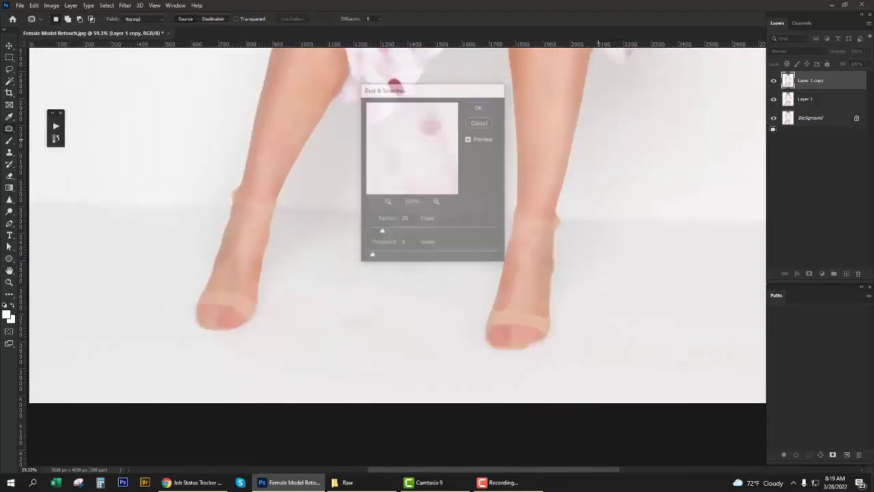
Add a layer mask to the smoothed copy and invert it to hide everything.
{"action": "left_click", "coordinate": [809, 273]}
{"action": "key", "text": "ctrl+i"}
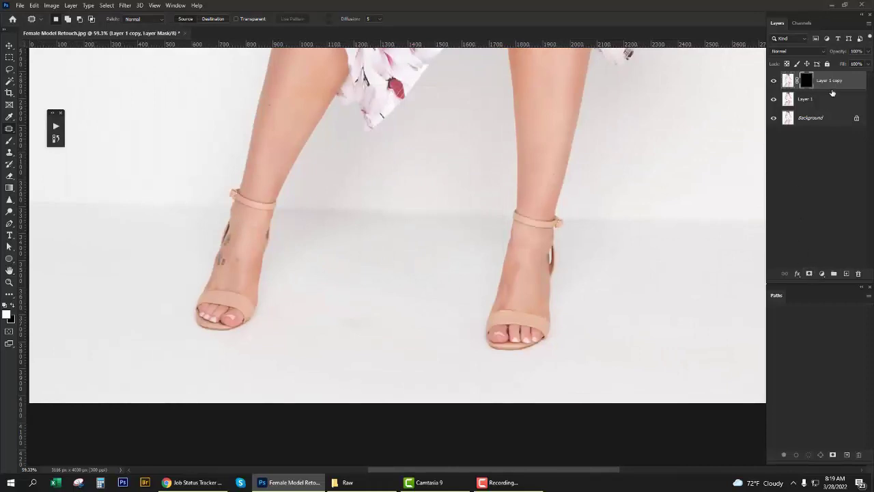
{"action": "scroll", "coordinate": [443, 193], "scroll_direction": "down", "scroll_amount": 4}
Magic Wand the white background, limited by a rectangle to the lower legs.
{"action": "key", "text": "w"}
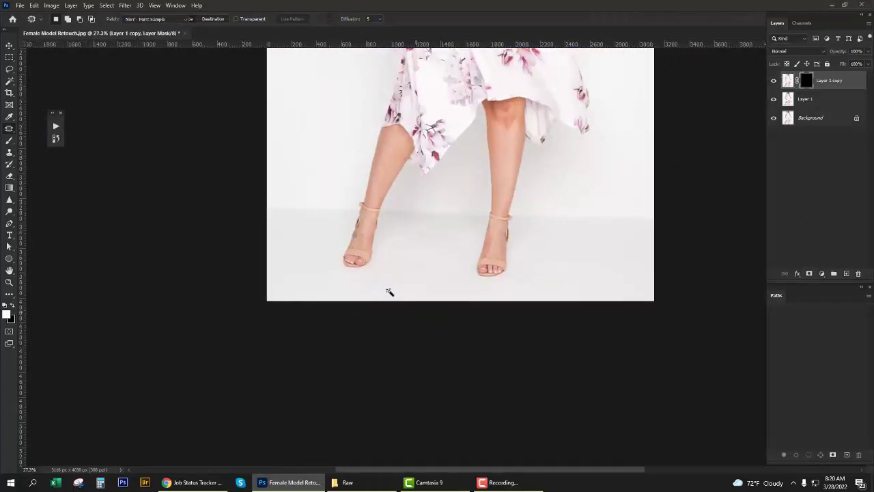
{"action": "left_click", "coordinate": [303, 196]}
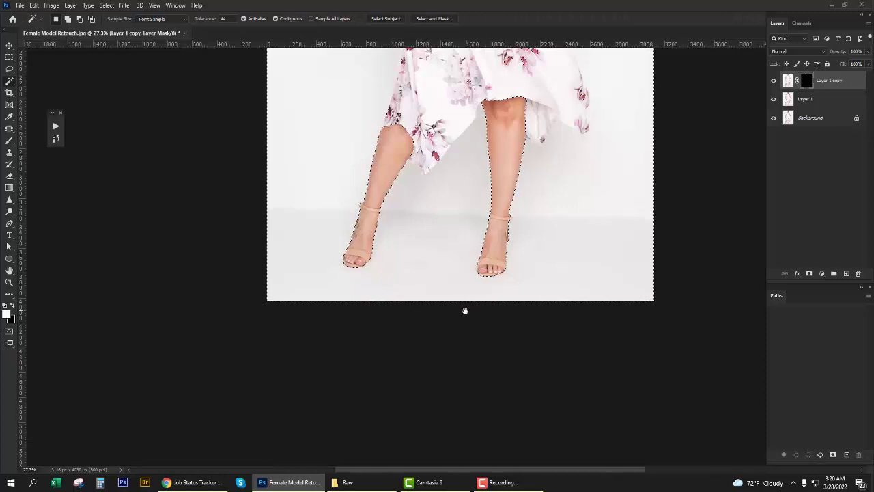
{"action": "scroll", "coordinate": [465, 309], "scroll_direction": "down", "scroll_amount": 2}
{"action": "key", "text": "m"}
{"action": "left_click_drag", "start_coordinate": [314, 85], "coordinate": [722, 346]}
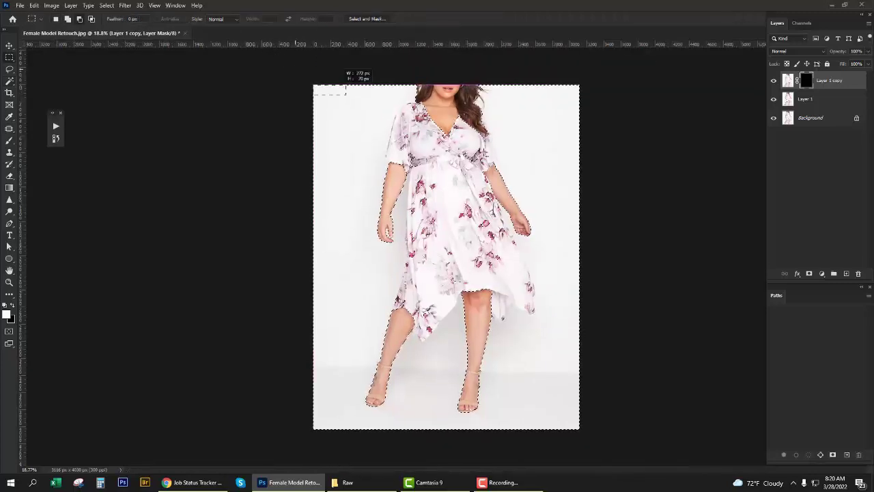
{"action": "scroll", "coordinate": [447, 394], "scroll_direction": "up", "scroll_amount": 3}
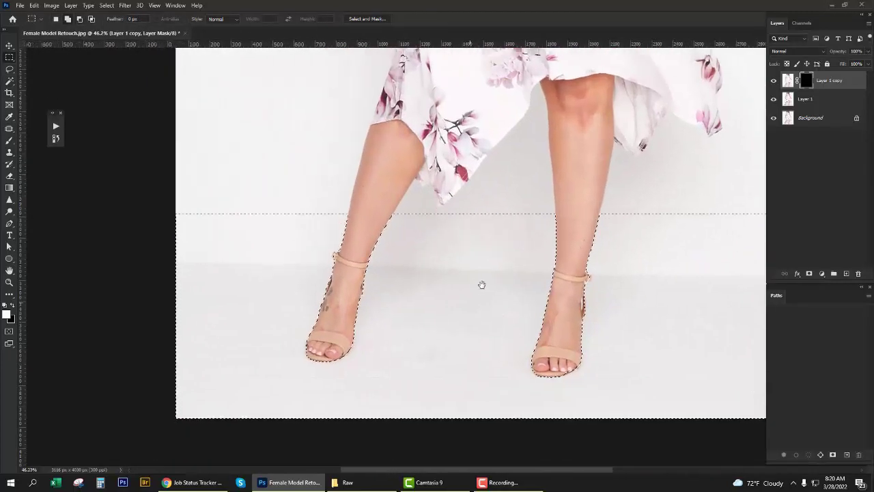
{"action": "scroll", "coordinate": [482, 285], "scroll_direction": "up", "scroll_amount": 3}
{"action": "scroll", "coordinate": [389, 205], "scroll_direction": "up", "scroll_amount": 2}
{"action": "scroll", "coordinate": [392, 202], "scroll_direction": "up", "scroll_amount": 1}
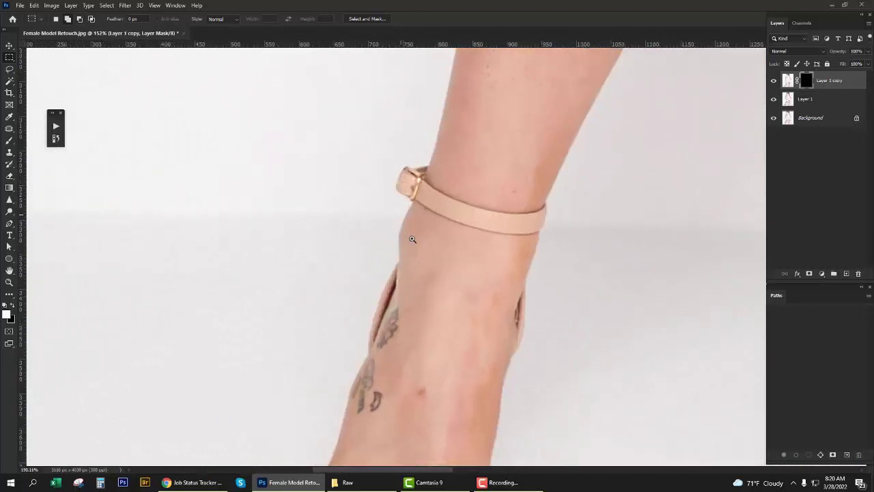
Refine the selection with the Lasso around the ankle buckle, toes and heel.
{"action": "key", "text": "l"}
{"action": "left_click_drag", "start_coordinate": [391, 196], "coordinate": [403, 197]}
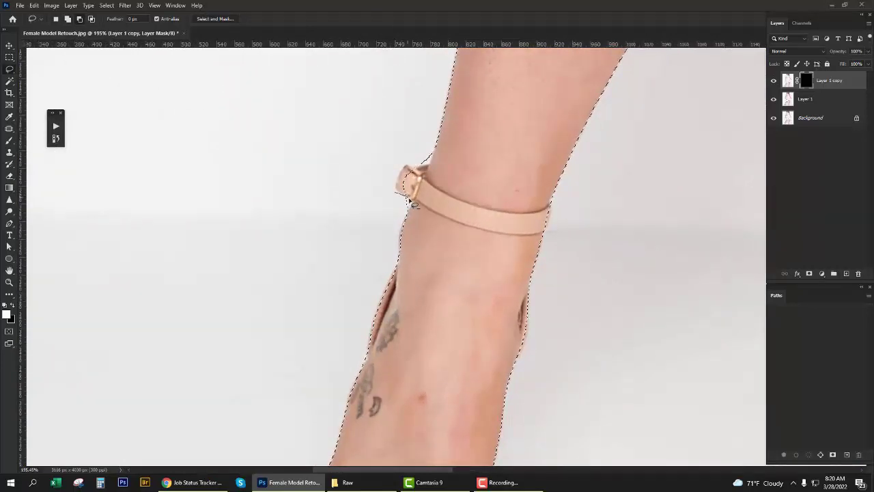
{"action": "left_click_drag", "start_coordinate": [382, 227], "coordinate": [407, 199]}
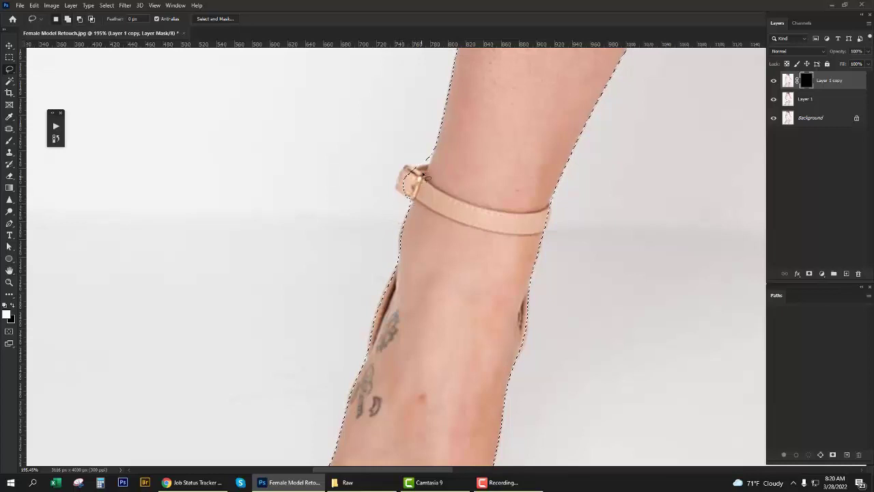
{"action": "key", "text": "shift"}
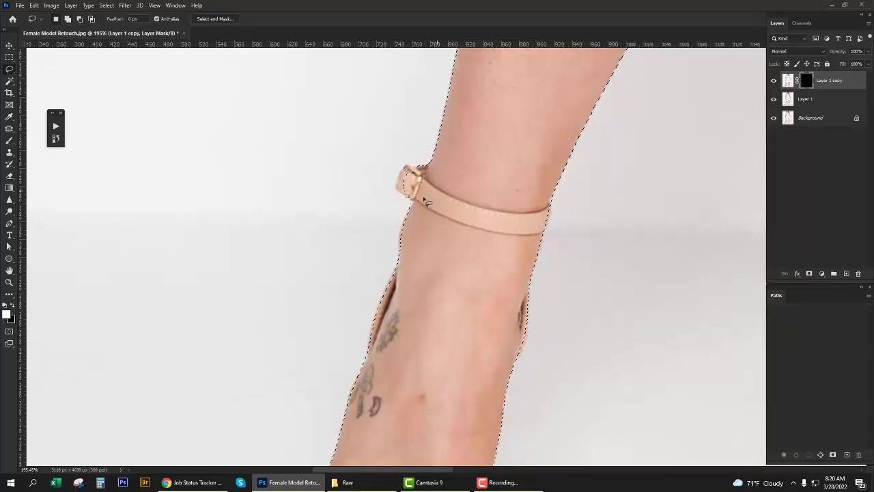
{"action": "left_click_drag", "start_coordinate": [445, 132], "coordinate": [418, 169]}
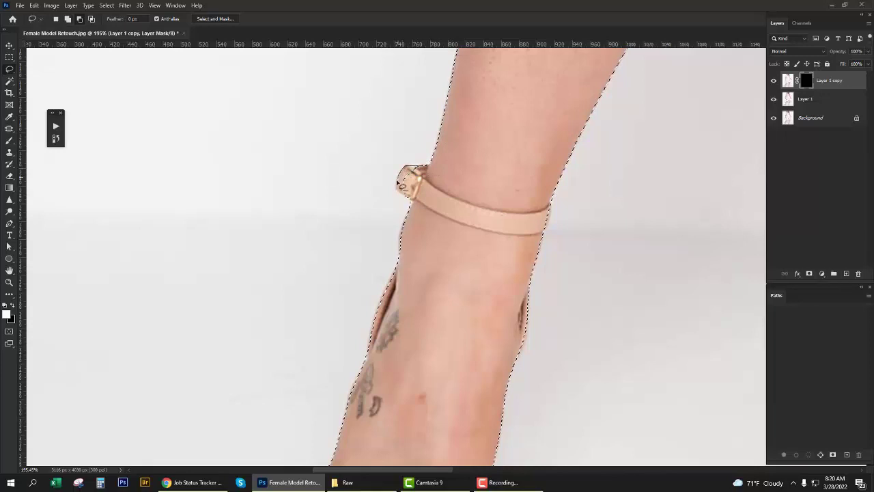
{"action": "scroll", "coordinate": [448, 367], "scroll_direction": "down", "scroll_amount": 5}
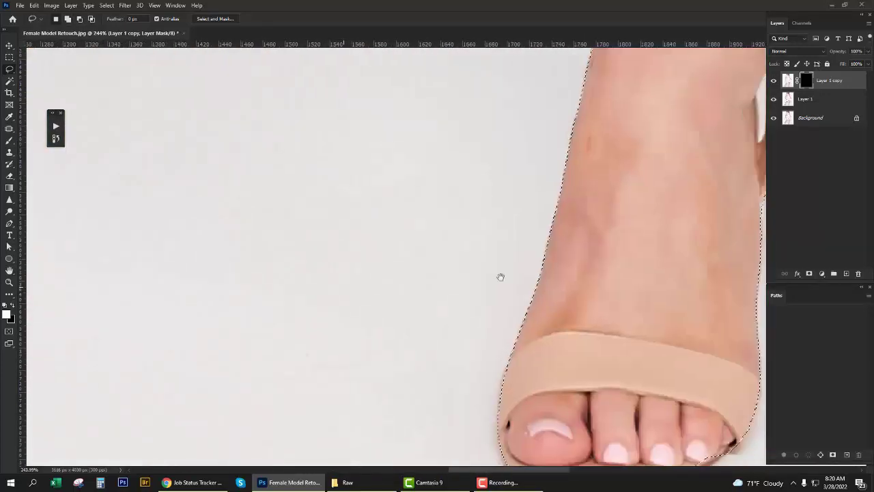
{"action": "scroll", "coordinate": [499, 275], "scroll_direction": "down", "scroll_amount": 3}
{"action": "left_click_drag", "start_coordinate": [564, 354], "coordinate": [585, 320]}
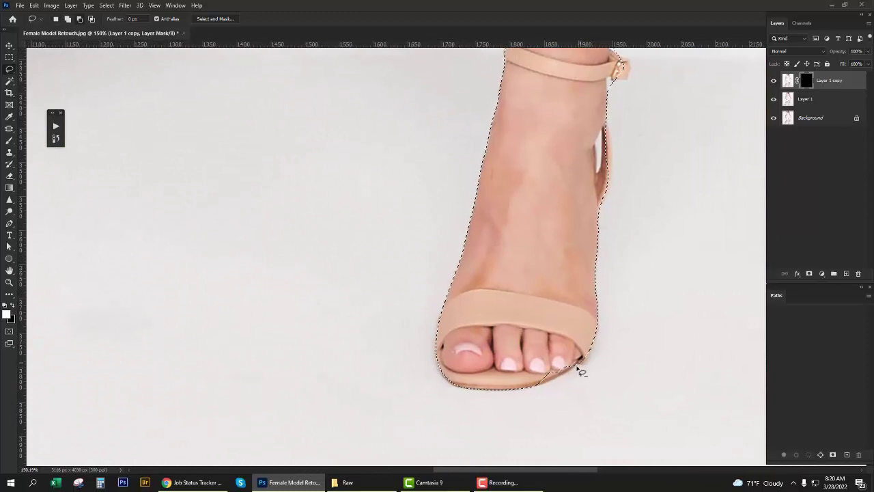
{"action": "scroll", "coordinate": [584, 321], "scroll_direction": "up", "scroll_amount": 5}
{"action": "scroll", "coordinate": [585, 332], "scroll_direction": "down", "scroll_amount": 2}
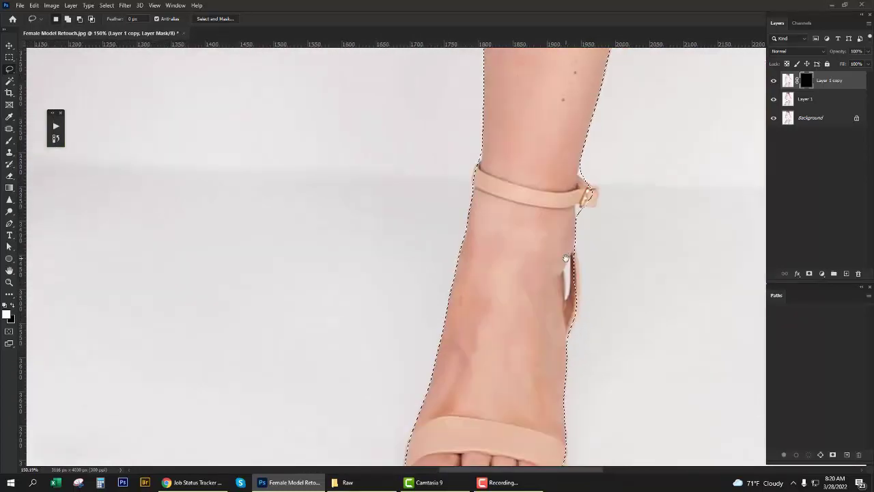
{"action": "left_click_drag", "start_coordinate": [536, 287], "coordinate": [546, 270]}
{"action": "scroll", "coordinate": [592, 234], "scroll_direction": "down", "scroll_amount": 5}
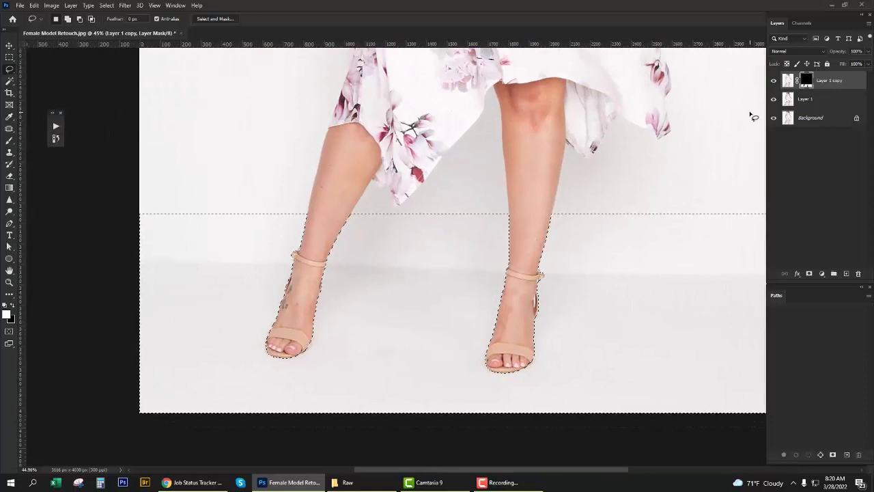
{"action": "key", "text": "b"}
{"action": "key", "text": "ctrl+h"}
Brush the smoothing in at full opacity over the lower legs and feet.
{"action": "key", "text": "0"}
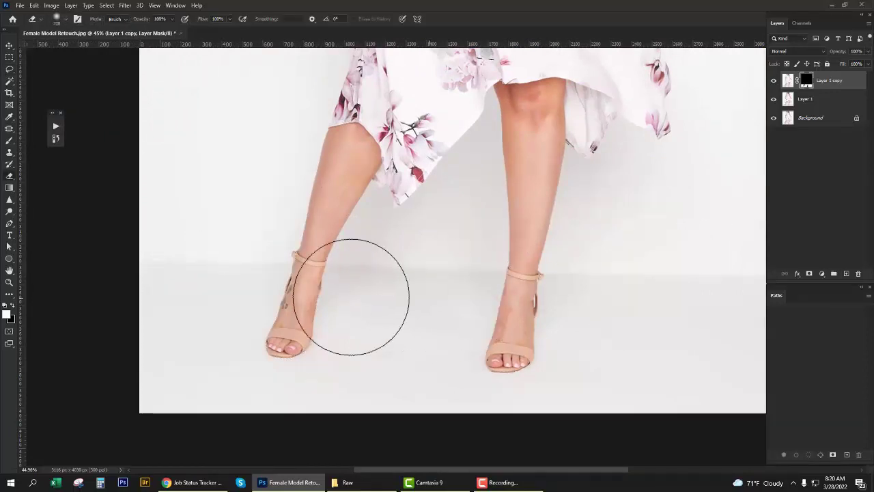
{"action": "scroll", "coordinate": [321, 263], "scroll_direction": "up", "scroll_amount": 3}
{"action": "scroll", "coordinate": [418, 120], "scroll_direction": "up", "scroll_amount": 2}
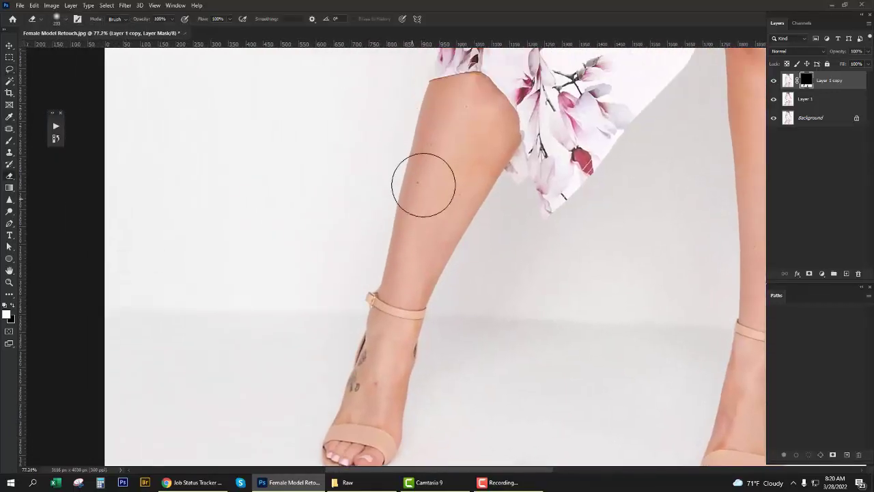
{"action": "scroll", "coordinate": [383, 253], "scroll_direction": "down", "scroll_amount": 1}
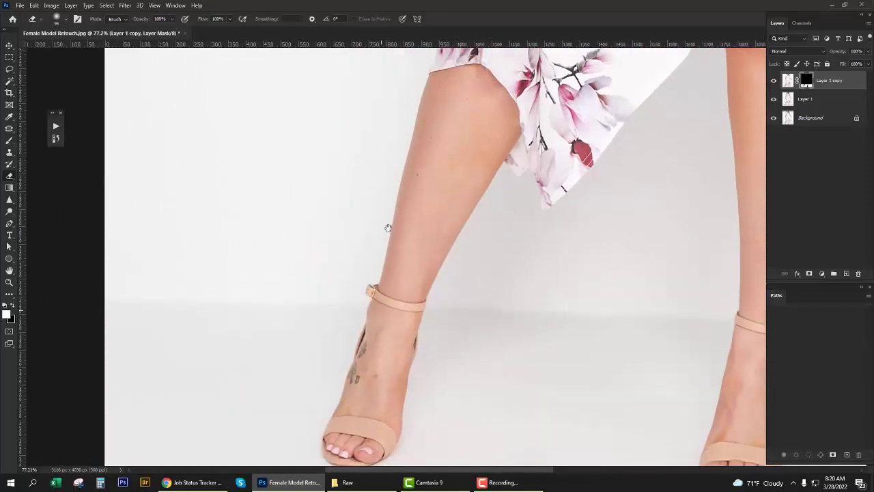
{"action": "scroll", "coordinate": [382, 225], "scroll_direction": "down", "scroll_amount": 3}
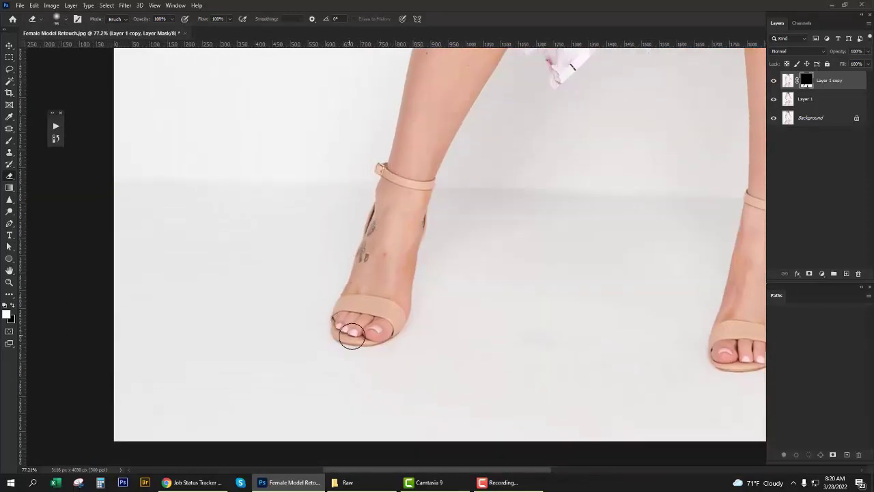
{"action": "left_click_drag", "start_coordinate": [425, 196], "coordinate": [406, 312]}
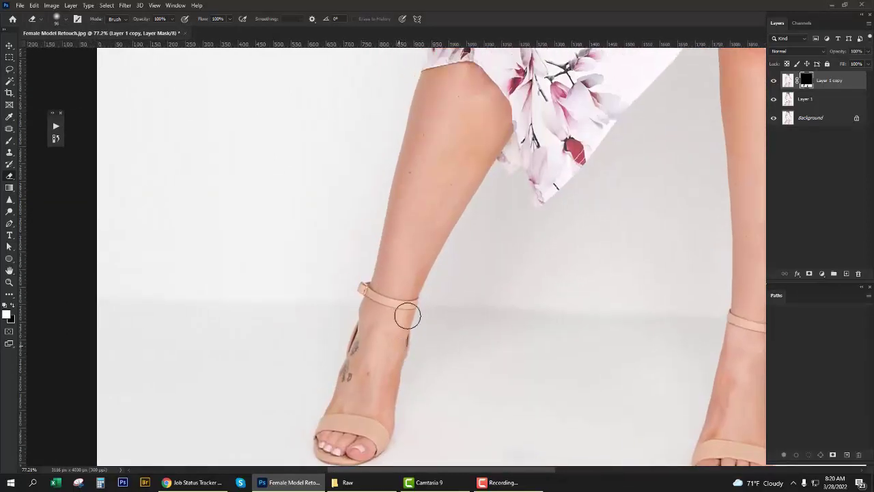
{"action": "scroll", "coordinate": [474, 162], "scroll_direction": "down", "scroll_amount": 2}
{"action": "scroll", "coordinate": [510, 156], "scroll_direction": "up", "scroll_amount": 2}
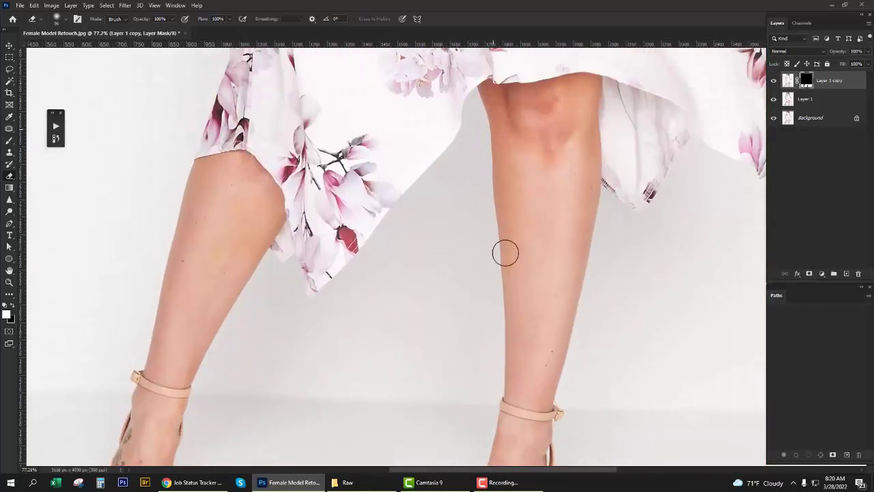
{"action": "scroll", "coordinate": [523, 226], "scroll_direction": "down", "scroll_amount": 5}
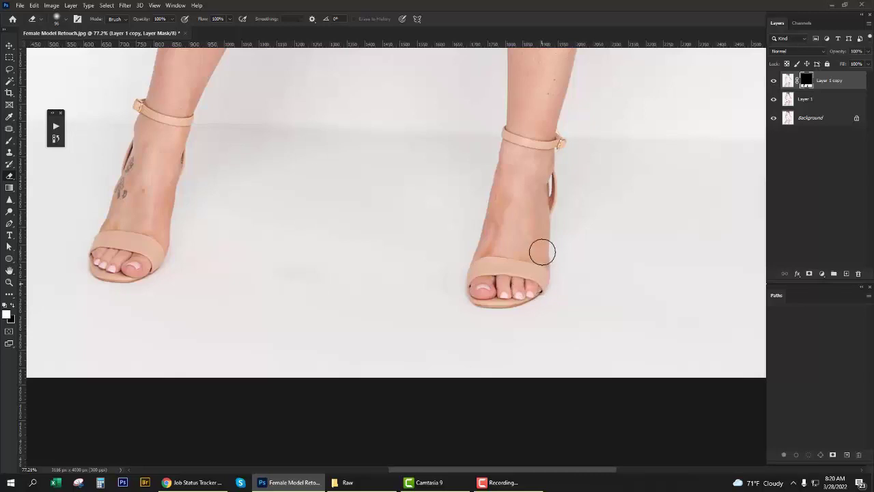
{"action": "scroll", "coordinate": [551, 118], "scroll_direction": "up", "scroll_amount": 2}
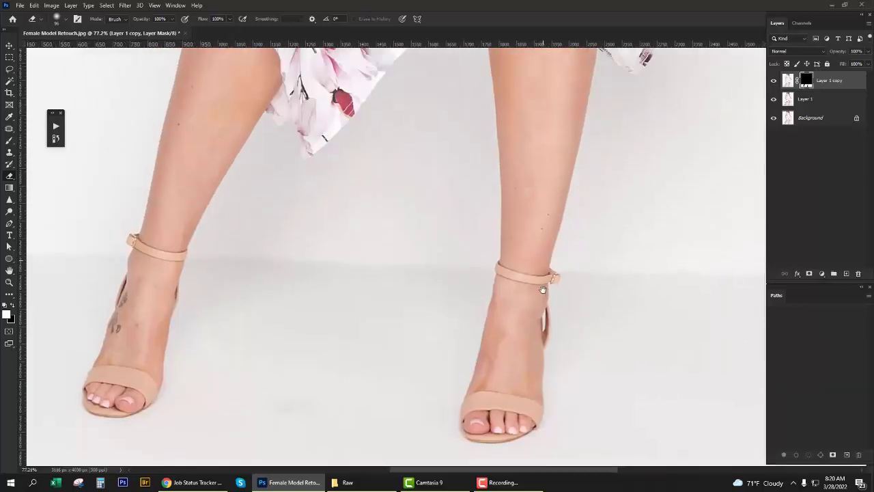
{"action": "scroll", "coordinate": [581, 102], "scroll_direction": "down", "scroll_amount": 1}
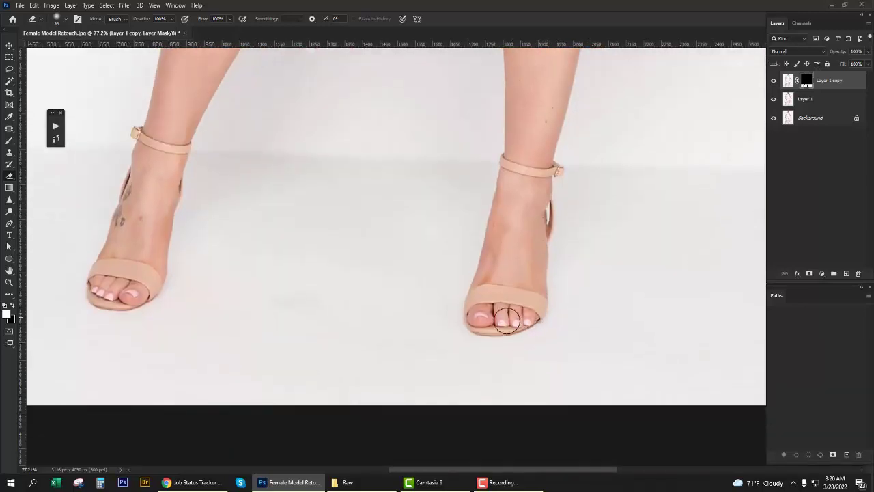
{"action": "scroll", "coordinate": [519, 294], "scroll_direction": "down", "scroll_amount": 2}
Select Layer 1, return to the Patch tool, and outline a small floor area near the feet.
{"action": "scroll", "coordinate": [388, 302], "scroll_direction": "up", "scroll_amount": 2}
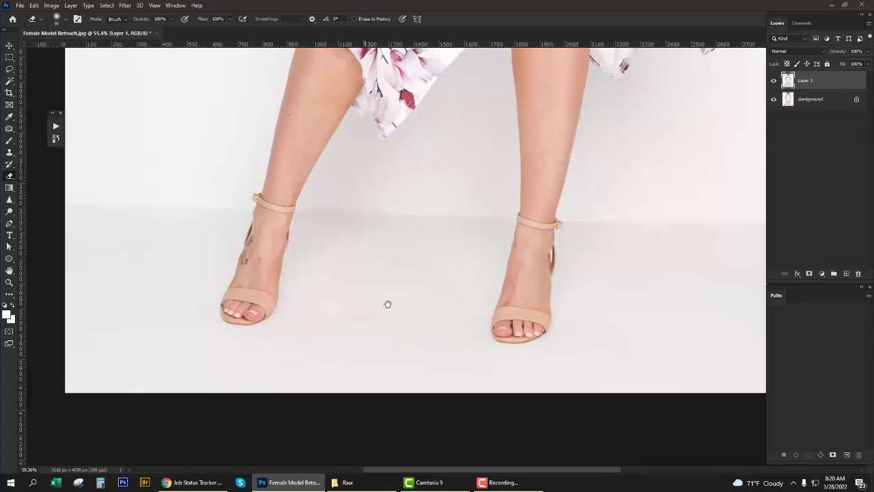
{"action": "scroll", "coordinate": [290, 304], "scroll_direction": "down", "scroll_amount": 5}
{"action": "scroll", "coordinate": [400, 425], "scroll_direction": "up", "scroll_amount": 3}
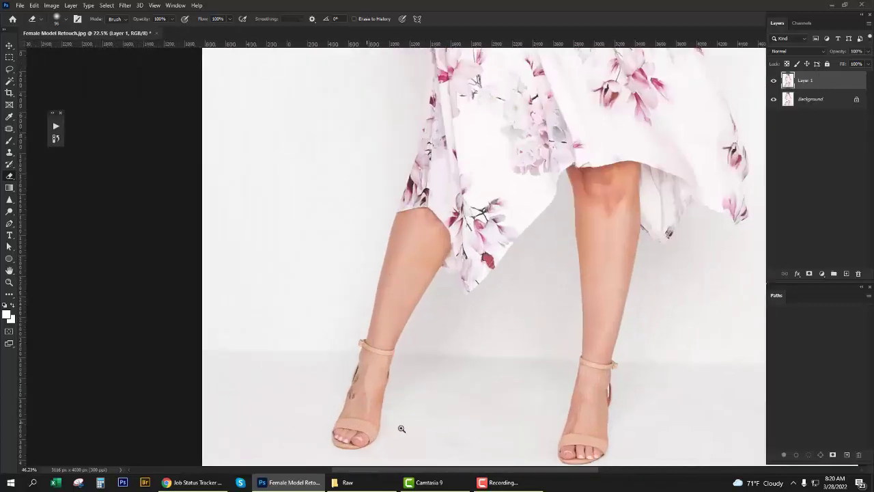
{"action": "left_click", "coordinate": [774, 82]}
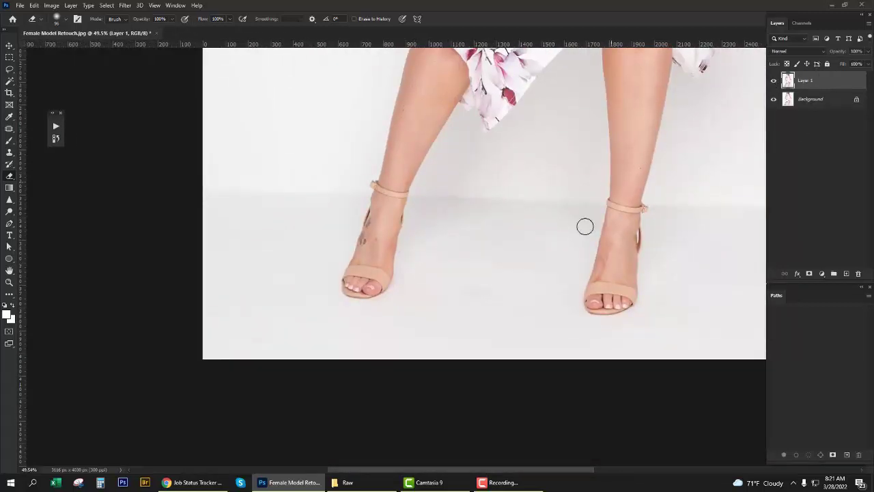
{"action": "key", "text": "j"}
{"action": "key", "text": "shift+j"}
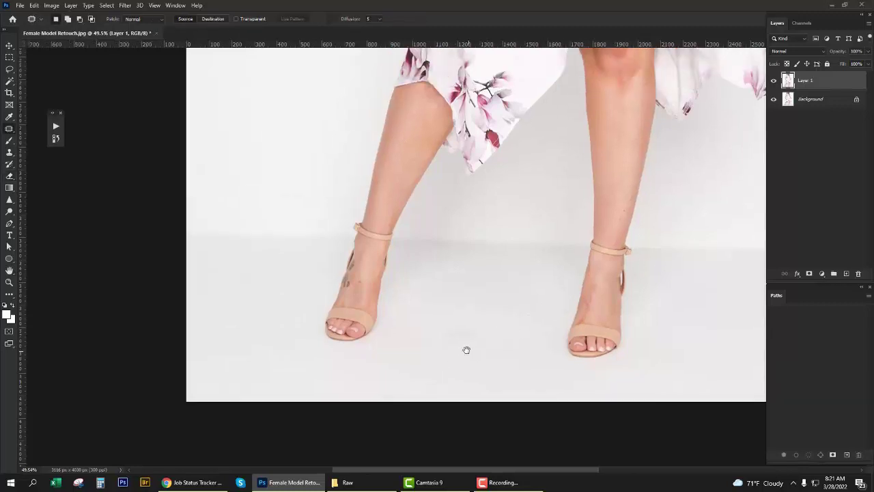
{"action": "left_click_drag", "start_coordinate": [450, 281], "coordinate": [445, 300]}
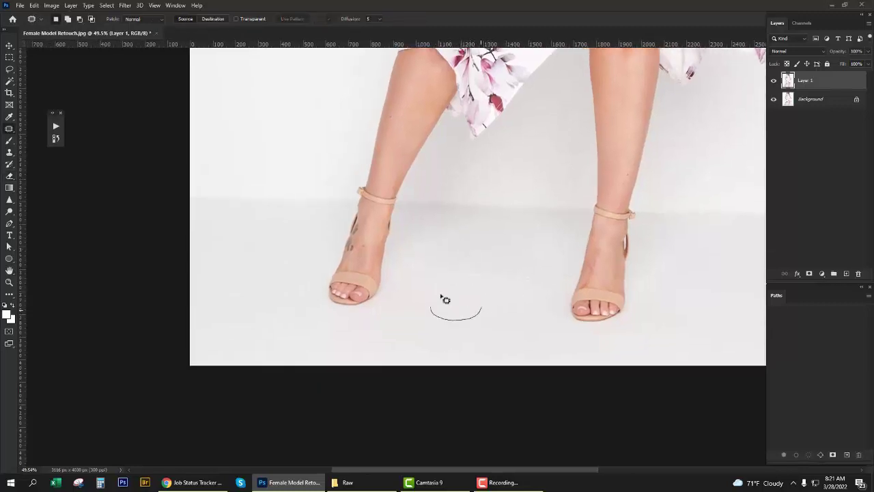
{"action": "scroll", "coordinate": [536, 304], "scroll_direction": "down", "scroll_amount": 2}
{"action": "scroll", "coordinate": [493, 360], "scroll_direction": "down", "scroll_amount": 1}
{"action": "scroll", "coordinate": [491, 332], "scroll_direction": "down", "scroll_amount": 2}
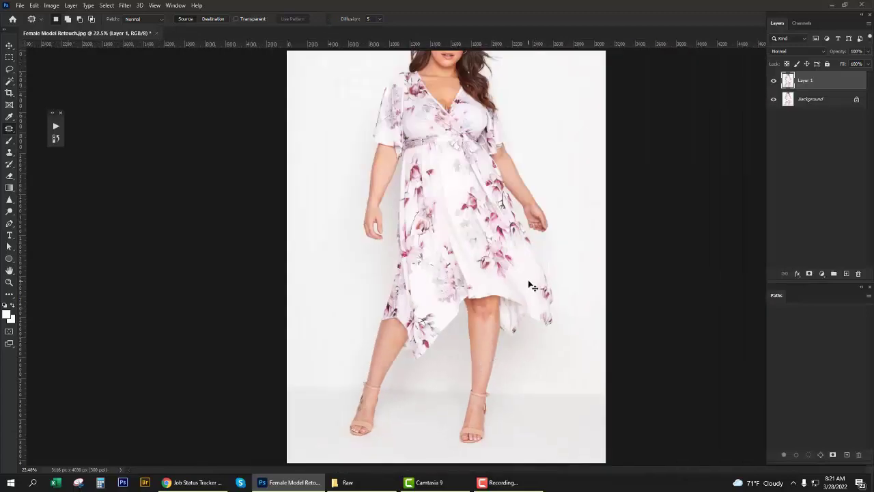
Duplicate Layer 1 into a new copy for skin smoothing.
{"action": "key", "text": "ctrl+j"}
{"action": "scroll", "coordinate": [429, 221], "scroll_direction": "up", "scroll_amount": 2}
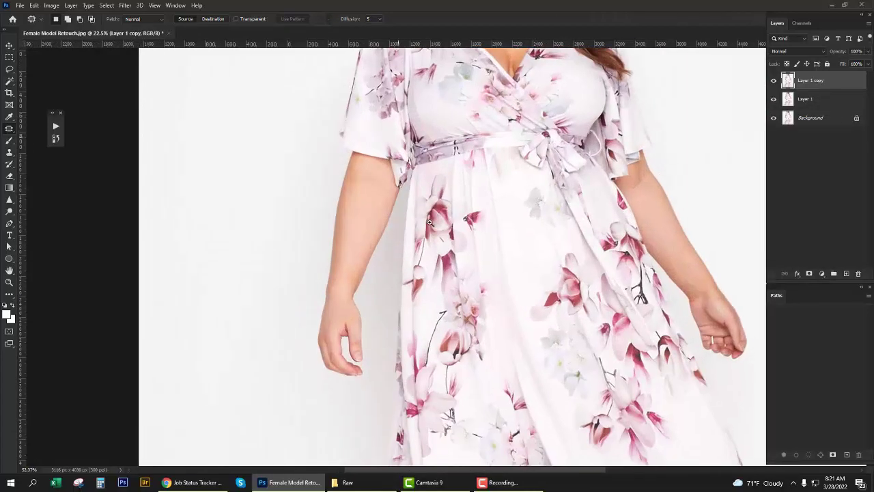
{"action": "scroll", "coordinate": [437, 233], "scroll_direction": "up", "scroll_amount": 2}
{"action": "scroll", "coordinate": [450, 259], "scroll_direction": "up", "scroll_amount": 1}
{"action": "scroll", "coordinate": [472, 294], "scroll_direction": "up", "scroll_amount": 1}
{"action": "scroll", "coordinate": [472, 295], "scroll_direction": "up", "scroll_amount": 1}
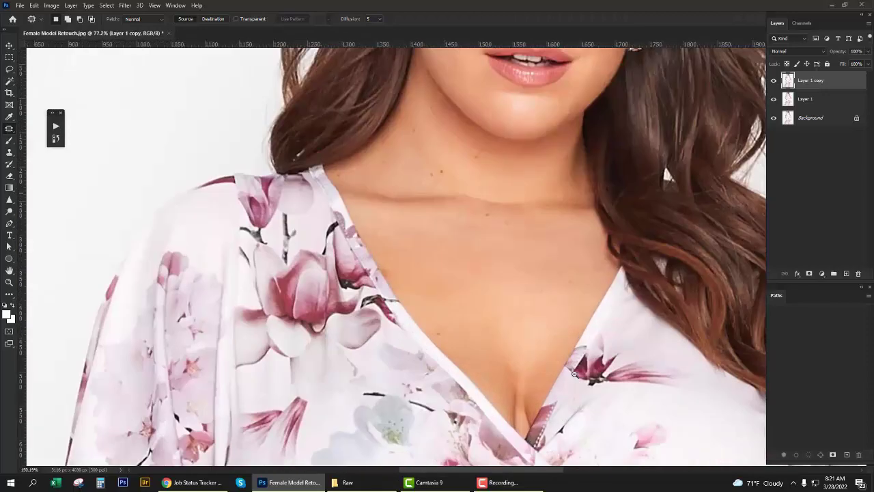
{"action": "scroll", "coordinate": [507, 316], "scroll_direction": "up", "scroll_amount": 1}
{"action": "scroll", "coordinate": [505, 341], "scroll_direction": "up", "scroll_amount": 1}
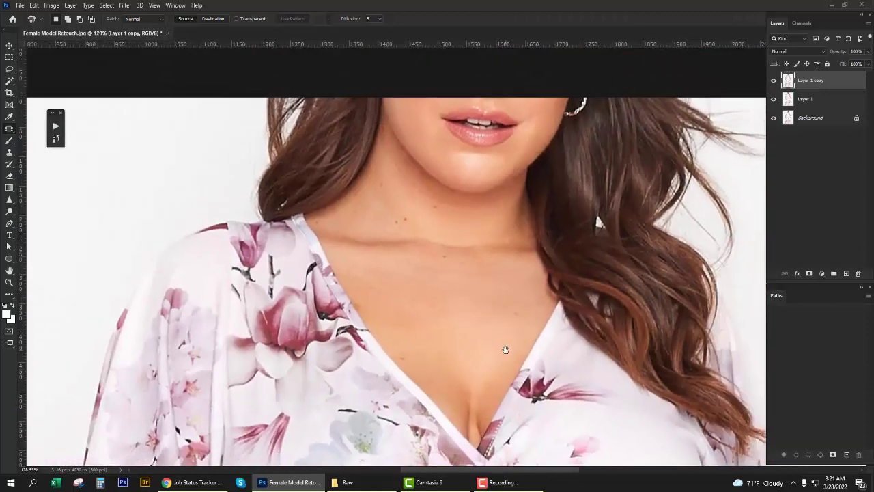
Apply Dust & Scratches at Radius 5, Threshold 7, comparing the preview on the neckline first.
{"action": "left_click", "coordinate": [123, 5]}
{"action": "mouse_move", "coordinate": [133, 133]}
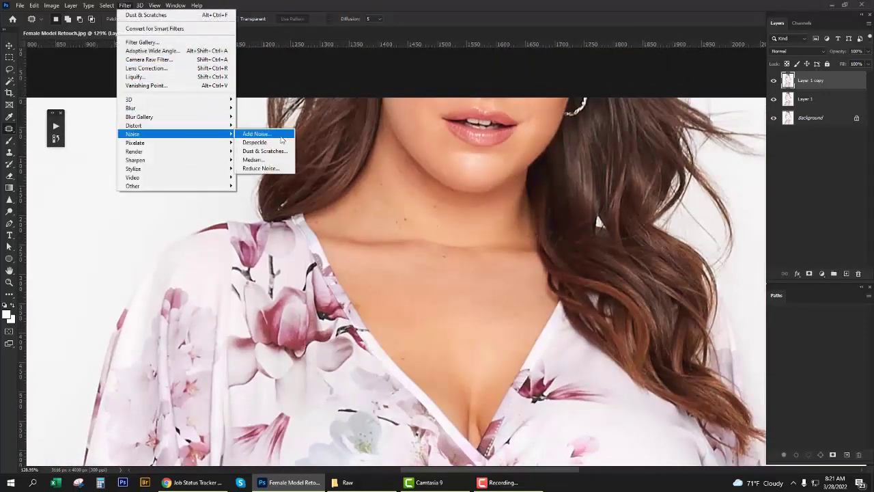
{"action": "left_click", "coordinate": [267, 151]}
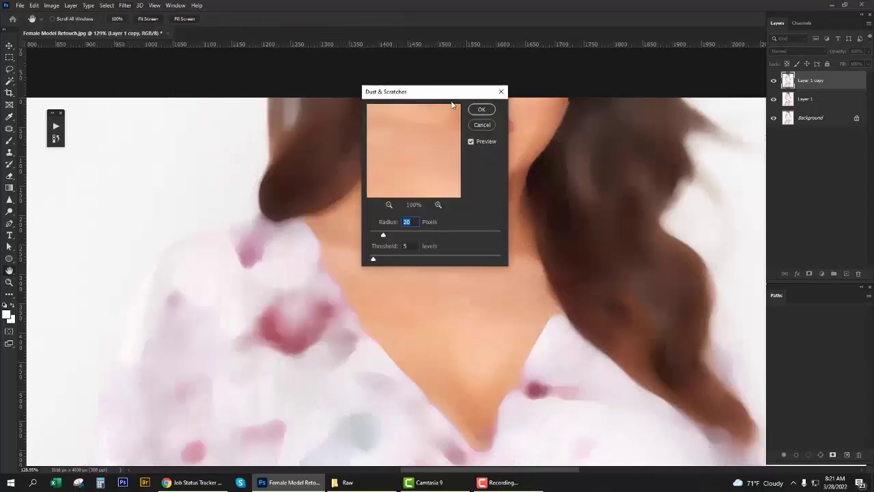
{"action": "left_click_drag", "start_coordinate": [423, 87], "coordinate": [600, 105]}
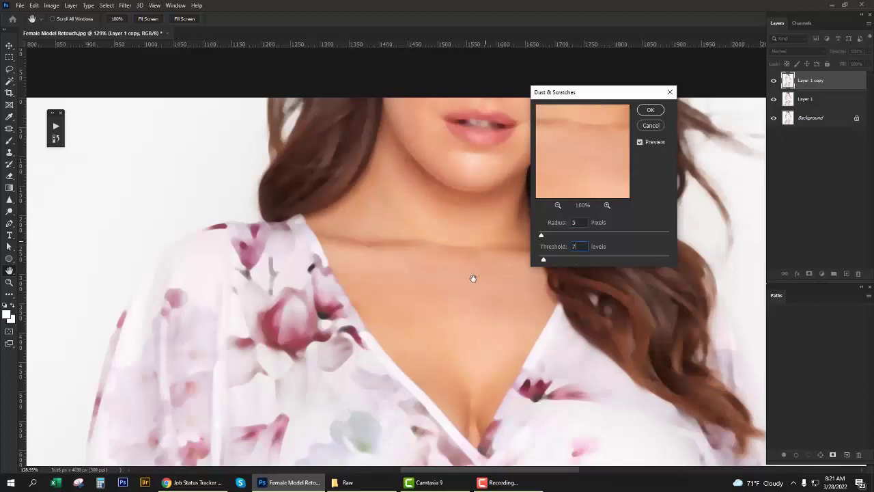
{"action": "left_click_drag", "start_coordinate": [473, 278], "coordinate": [425, 263]}
{"action": "left_click", "coordinate": [640, 142]}
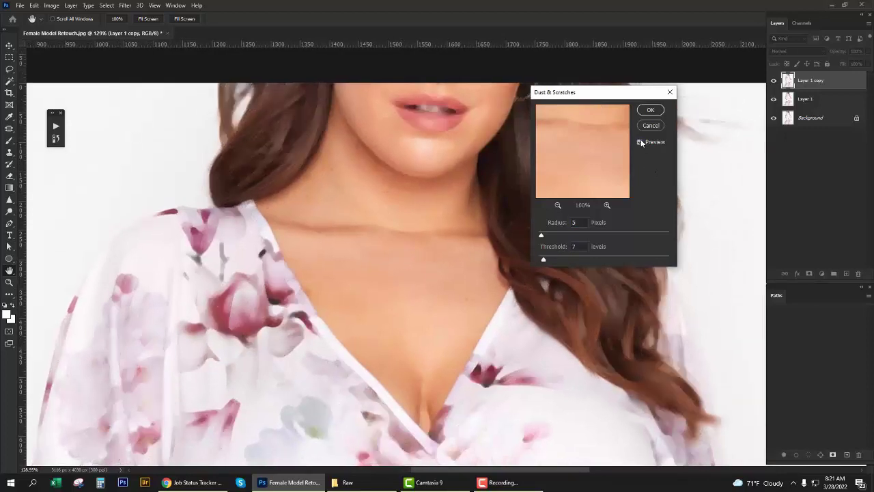
{"action": "left_click", "coordinate": [640, 142]}
{"action": "left_click", "coordinate": [641, 142]}
{"action": "left_click", "coordinate": [649, 111]}
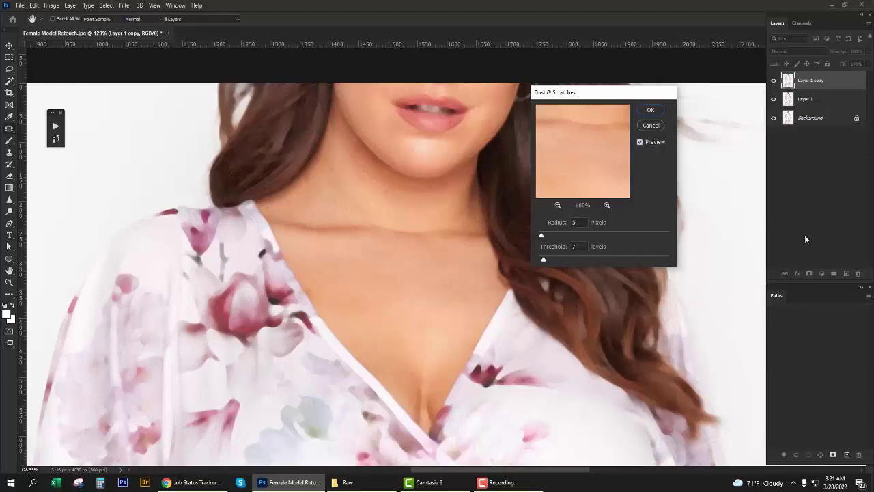
Hide the smoothing behind a black mask and size a 25%-opacity brush for the neck.
{"action": "left_click", "coordinate": [809, 273], "text": "alt"}
{"action": "key", "text": "b"}
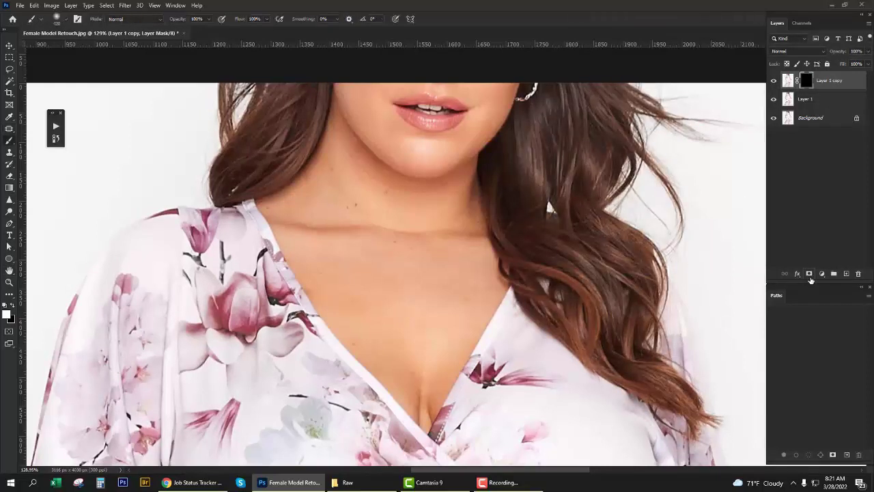
{"action": "scroll", "coordinate": [410, 321], "scroll_direction": "up", "scroll_amount": 1}
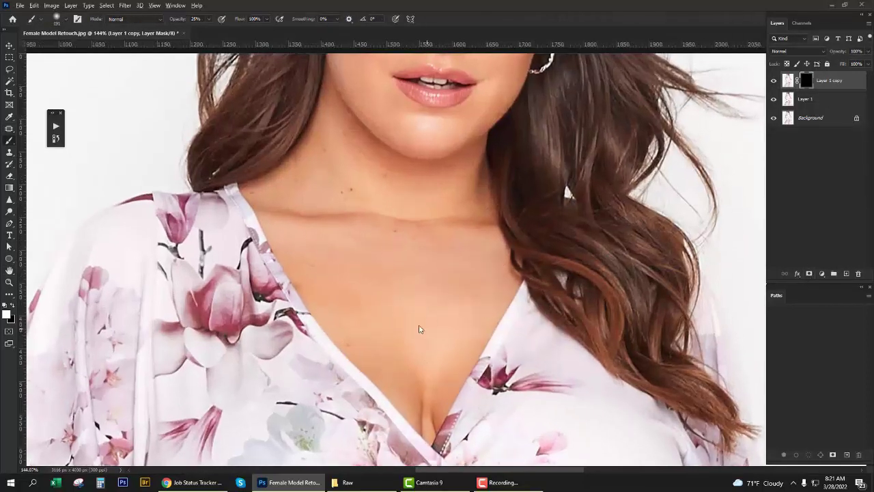
{"action": "key", "text": "bracketleft"}
{"action": "key", "text": "bracketleft"}
{"action": "key", "text": "bracketleft"}
{"action": "key", "text": "bracketleft"}
{"action": "key", "text": "bracketleft"}
{"action": "key", "text": "bracketleft"}
{"action": "scroll", "coordinate": [444, 314], "scroll_direction": "up", "scroll_amount": 1}
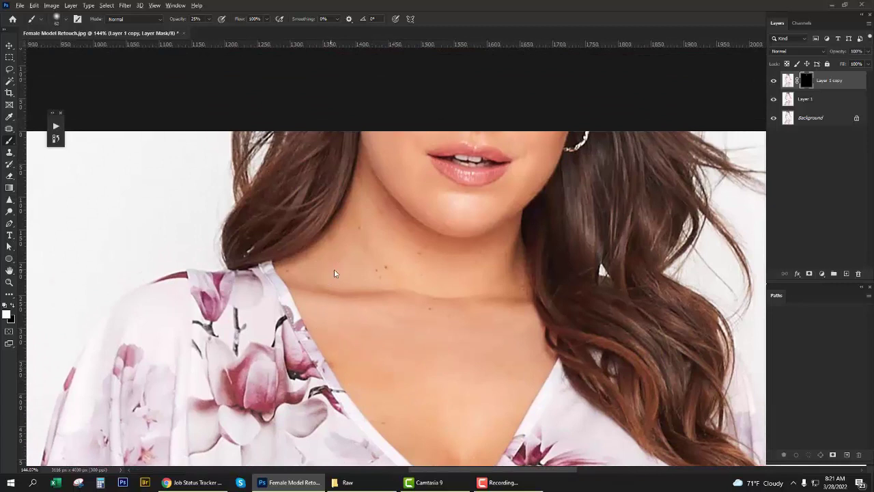
{"action": "key", "text": "bracketright"}
{"action": "key", "text": "bracketright"}
{"action": "key", "text": "bracketleft"}
{"action": "key", "text": "bracketleft"}
Paint the smoothing back onto the neck, chin area, chest and arm.
{"action": "left_click_drag", "start_coordinate": [415, 181], "coordinate": [431, 238]}
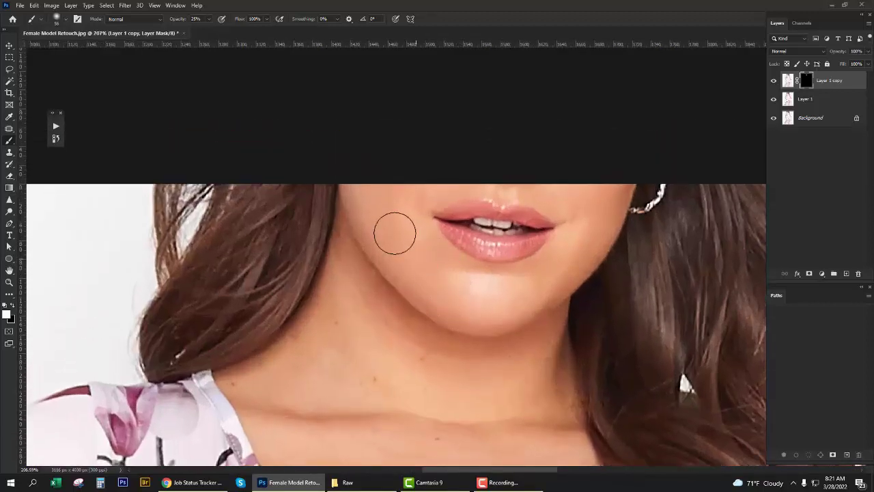
{"action": "key", "text": "bracketleft"}
{"action": "key", "text": "bracketleft"}
{"action": "scroll", "coordinate": [453, 339], "scroll_direction": "down", "scroll_amount": 3}
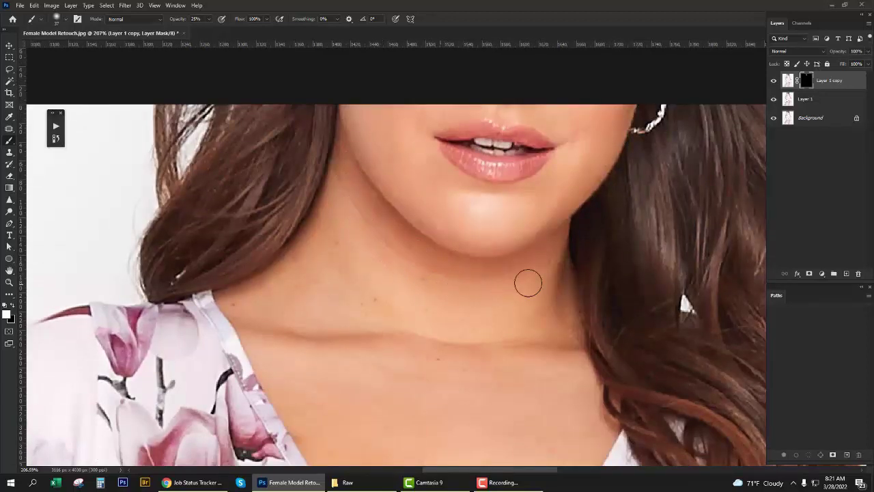
{"action": "scroll", "coordinate": [539, 283], "scroll_direction": "down", "scroll_amount": 2}
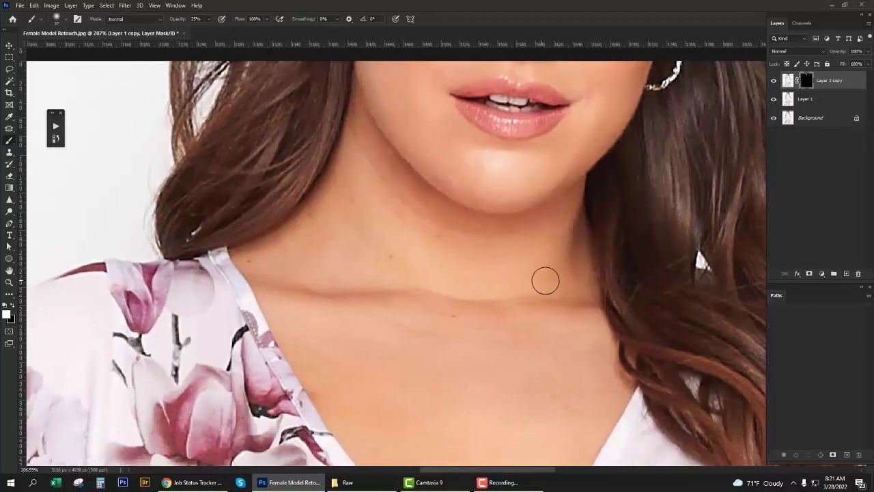
{"action": "scroll", "coordinate": [368, 266], "scroll_direction": "down", "scroll_amount": 1}
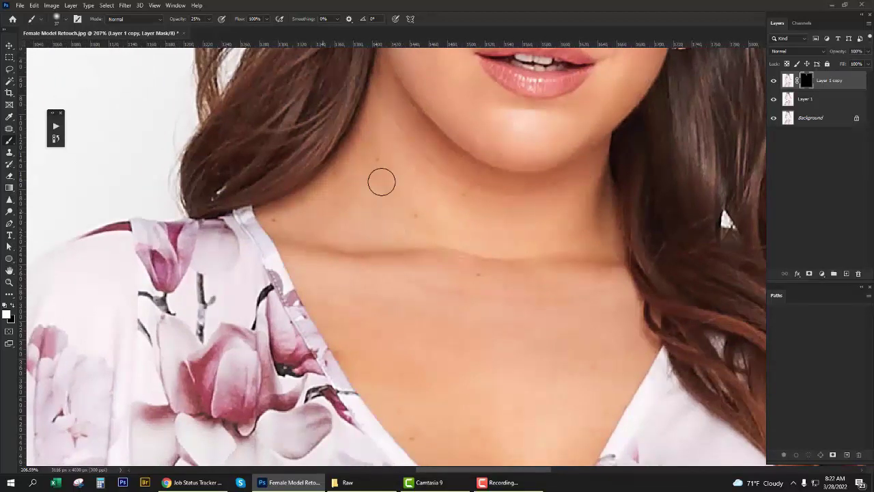
{"action": "left_click_drag", "start_coordinate": [362, 323], "coordinate": [350, 227]}
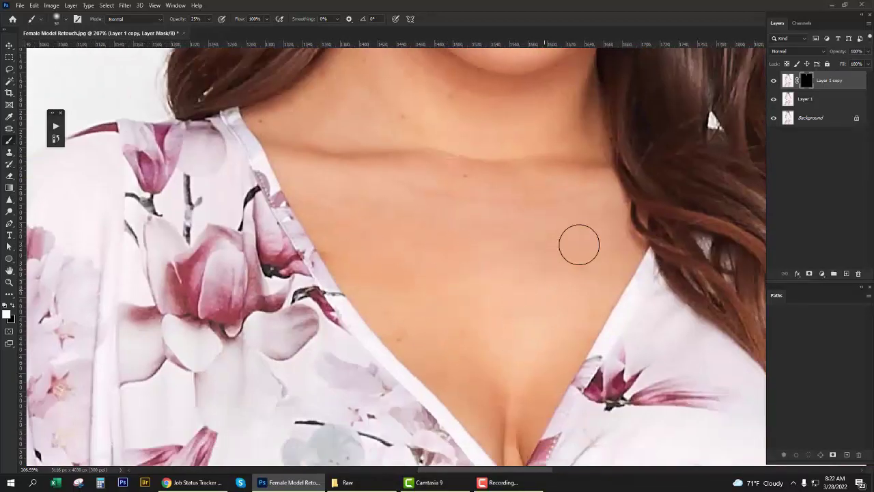
{"action": "mouse_move", "coordinate": [458, 385]}
{"action": "left_mouse_down"}
{"action": "mouse_move", "coordinate": [407, 296]}
{"action": "mouse_move", "coordinate": [383, 287]}
{"action": "left_mouse_up"}
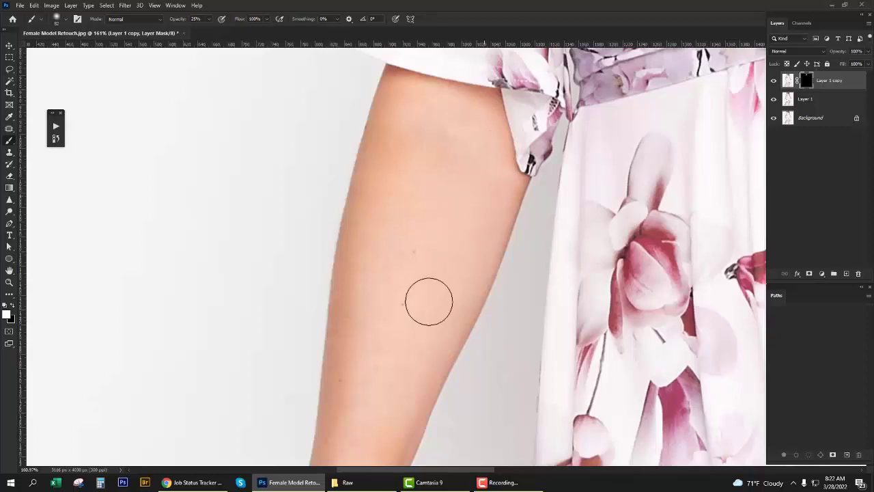
Brush smoothing onto the arms and hands with a roughly 40 px brush.
{"action": "scroll", "coordinate": [417, 259], "scroll_direction": "down", "scroll_amount": 3}
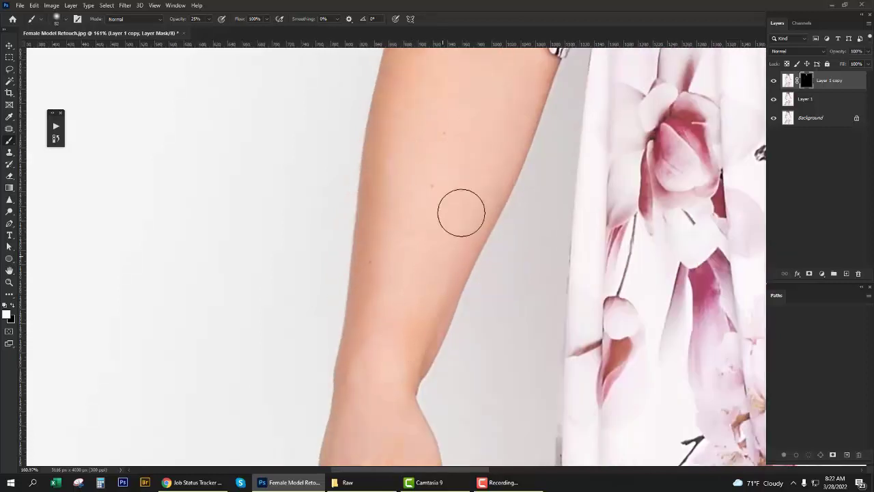
{"action": "scroll", "coordinate": [443, 198], "scroll_direction": "down", "scroll_amount": 5}
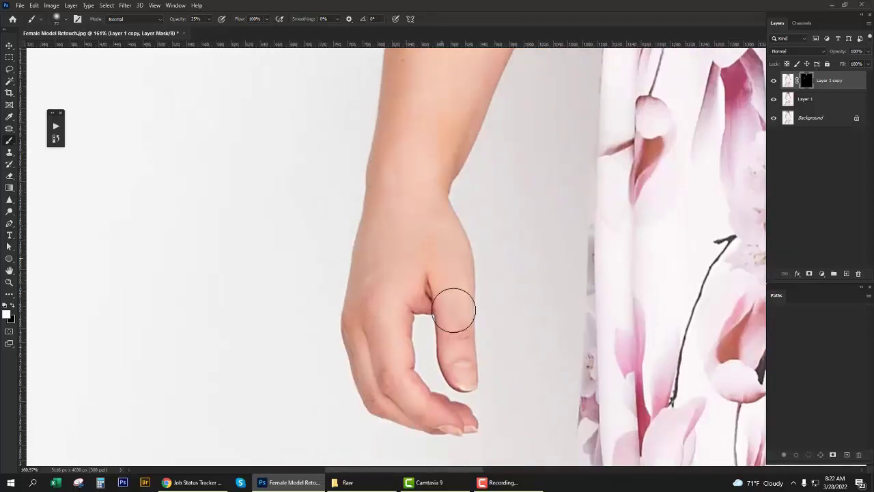
{"action": "scroll", "coordinate": [452, 306], "scroll_direction": "down", "scroll_amount": 3}
{"action": "scroll", "coordinate": [501, 194], "scroll_direction": "down", "scroll_amount": 5}
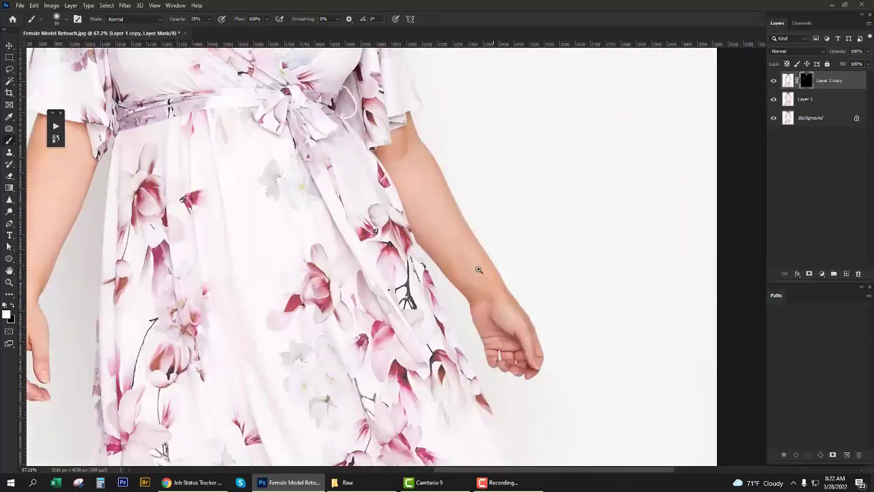
{"action": "scroll", "coordinate": [462, 259], "scroll_direction": "up", "scroll_amount": 5}
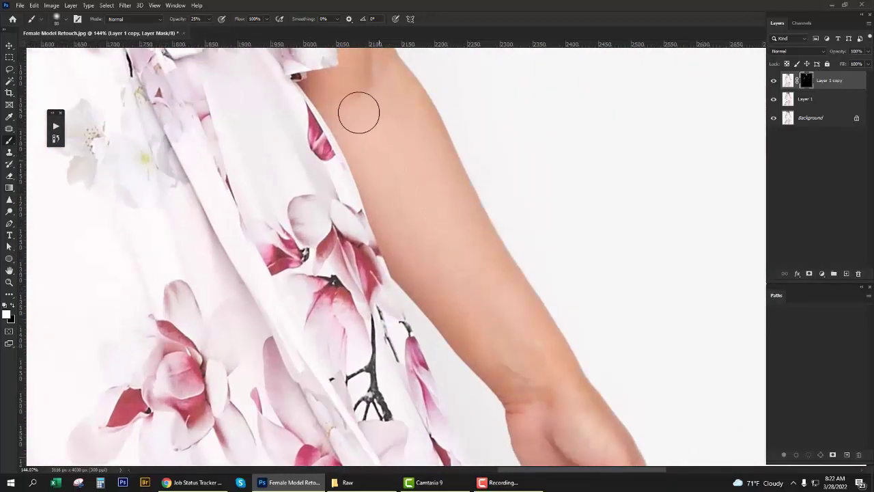
{"action": "scroll", "coordinate": [451, 219], "scroll_direction": "down", "scroll_amount": 3}
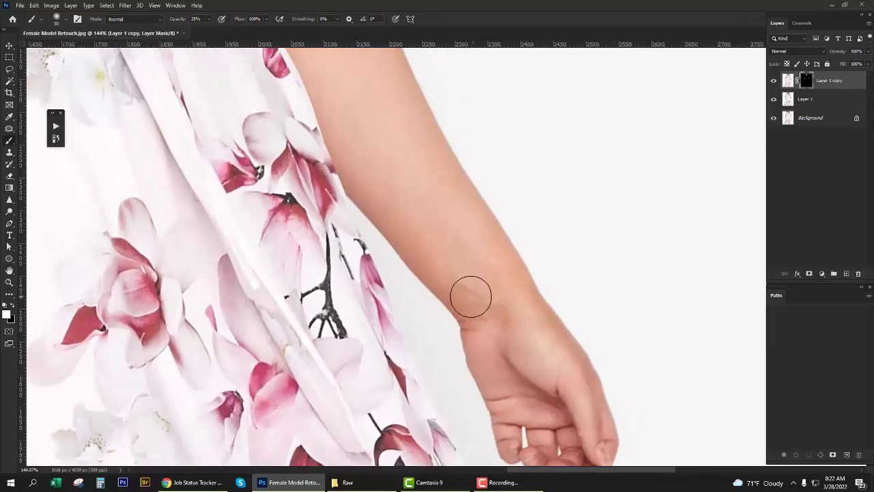
{"action": "scroll", "coordinate": [444, 198], "scroll_direction": "down", "scroll_amount": 3}
{"action": "right_click", "coordinate": [484, 215], "text": "alt"}
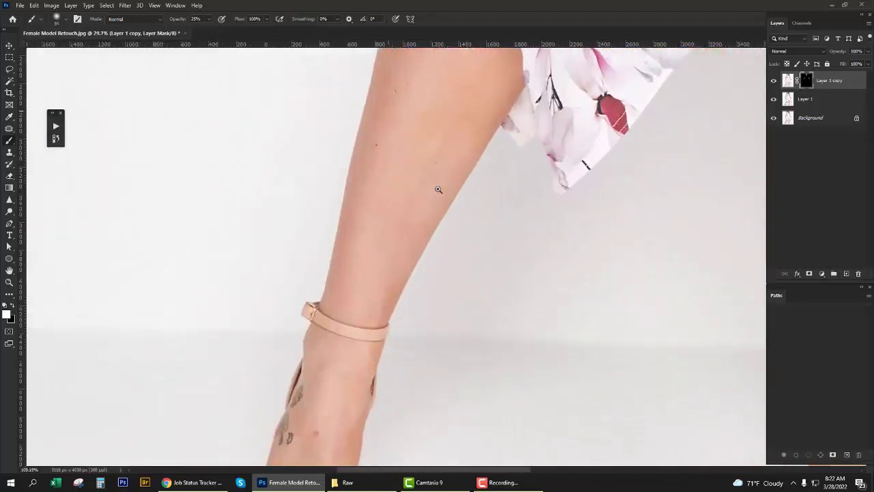
Brush smoothing over the lower legs, ankles, feet and toes, resizing the brush per area.
{"action": "left_click_drag", "start_coordinate": [463, 256], "coordinate": [382, 337]}
{"action": "right_click", "coordinate": [381, 336], "text": "alt"}
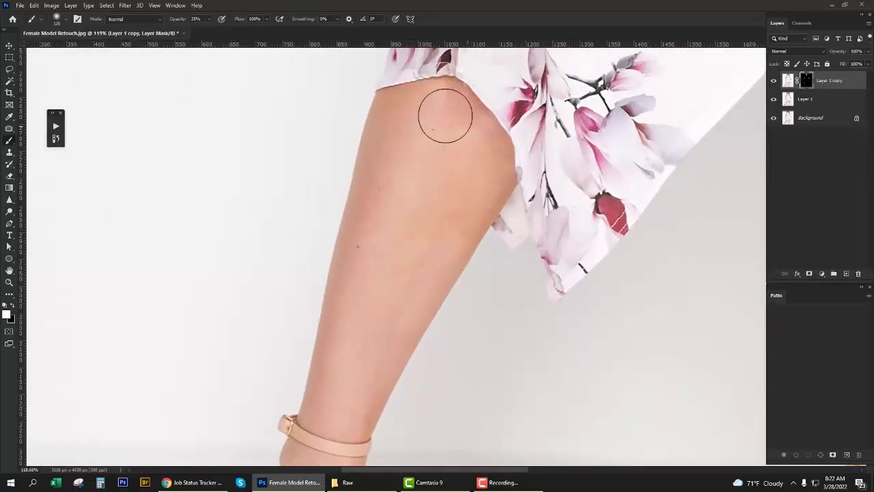
{"action": "left_click_drag", "start_coordinate": [357, 328], "coordinate": [416, 230]}
{"action": "right_click", "coordinate": [416, 221], "text": "alt"}
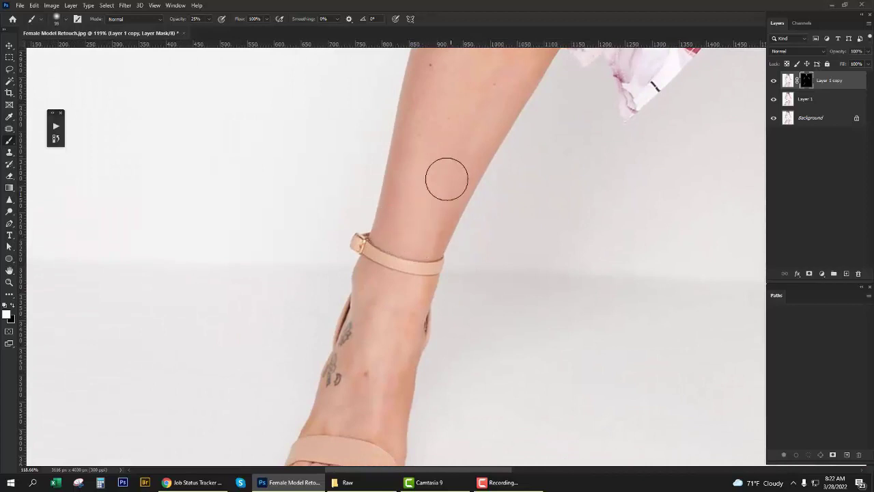
{"action": "left_click_drag", "start_coordinate": [400, 306], "coordinate": [441, 200]}
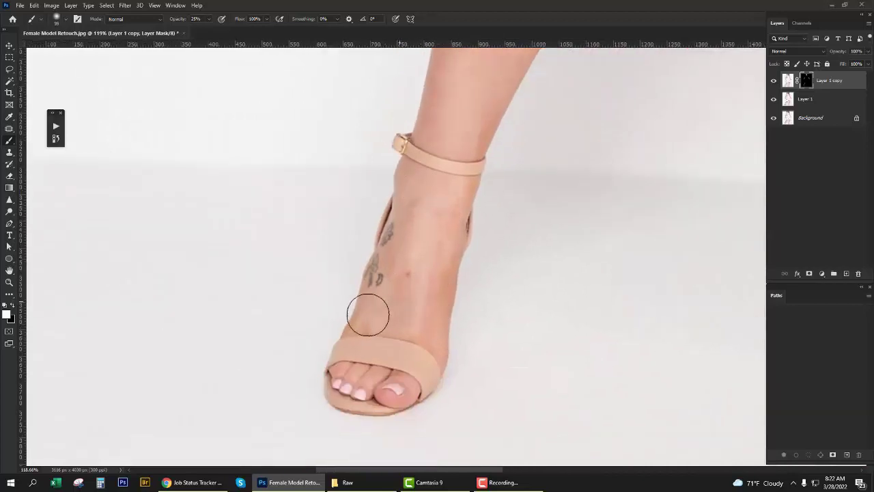
{"action": "scroll", "coordinate": [432, 344], "scroll_direction": "right", "scroll_amount": 10}
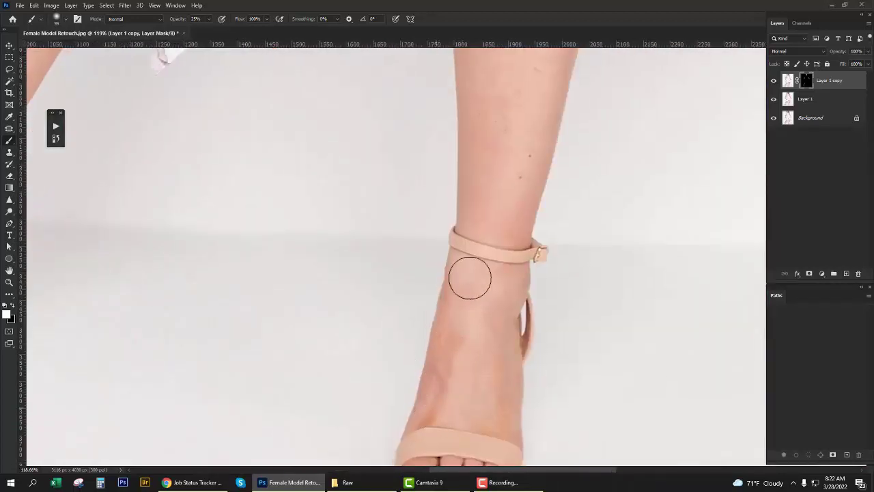
{"action": "scroll", "coordinate": [488, 284], "scroll_direction": "down", "scroll_amount": 4}
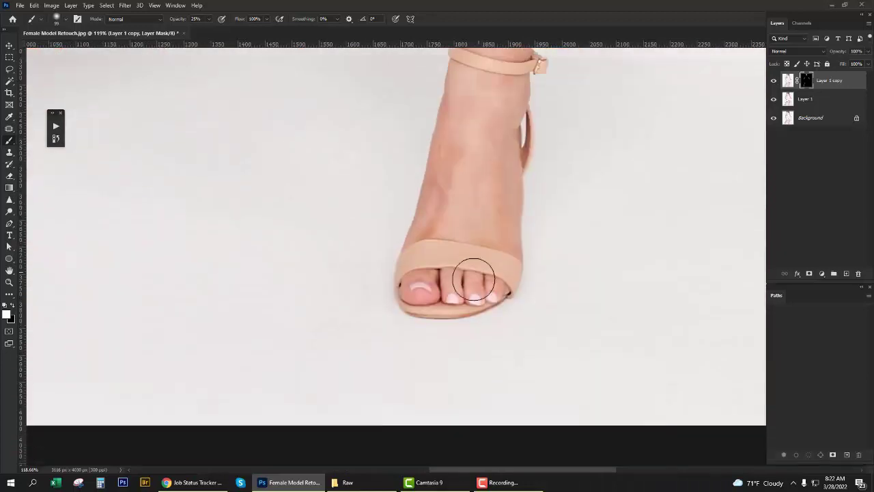
{"action": "scroll", "coordinate": [487, 380], "scroll_direction": "up", "scroll_amount": 6}
{"action": "scroll", "coordinate": [487, 380], "scroll_direction": "up", "scroll_amount": 3}
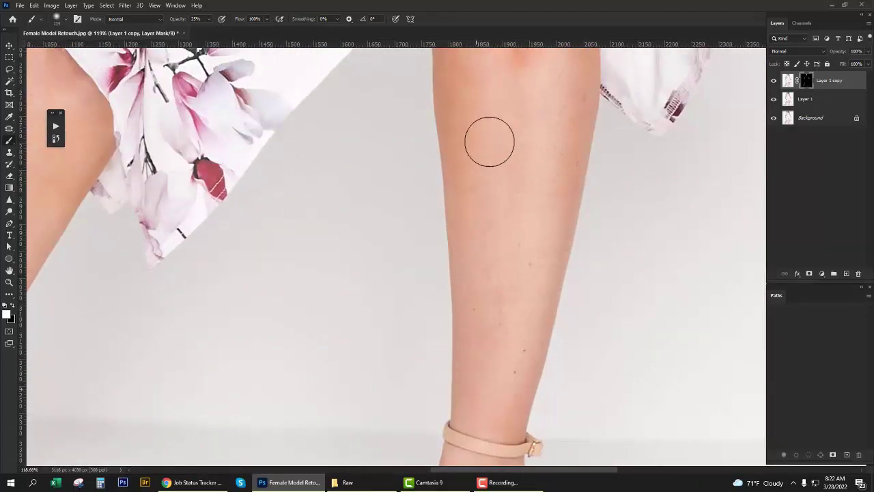
{"action": "scroll", "coordinate": [503, 341], "scroll_direction": "up", "scroll_amount": 2}
{"action": "scroll", "coordinate": [504, 277], "scroll_direction": "up", "scroll_amount": 2}
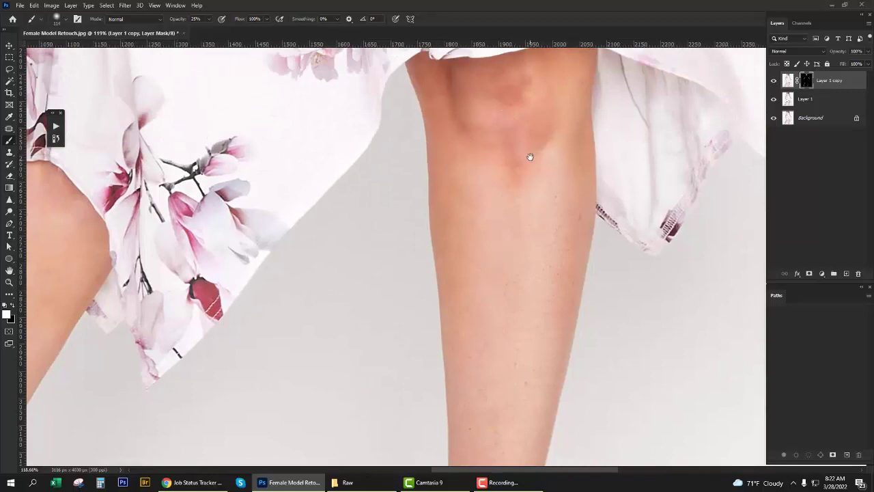
{"action": "scroll", "coordinate": [528, 156], "scroll_direction": "up", "scroll_amount": 2}
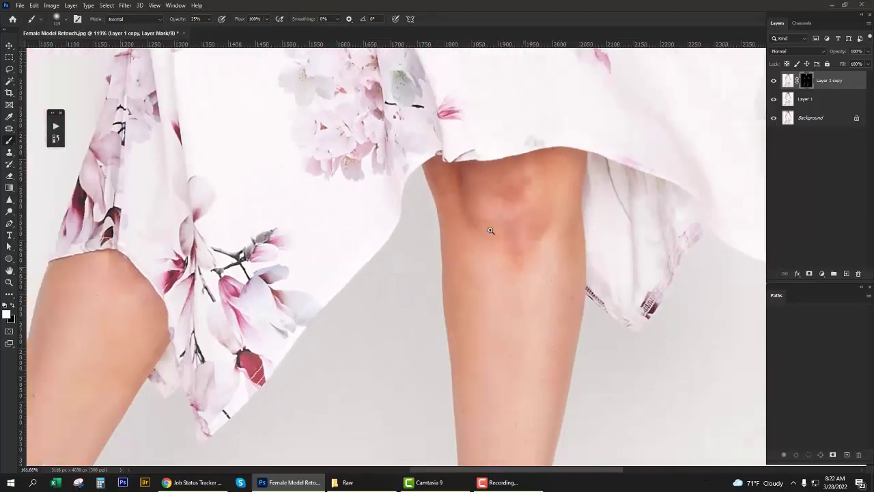
{"action": "left_click_drag", "start_coordinate": [556, 193], "coordinate": [494, 260]}
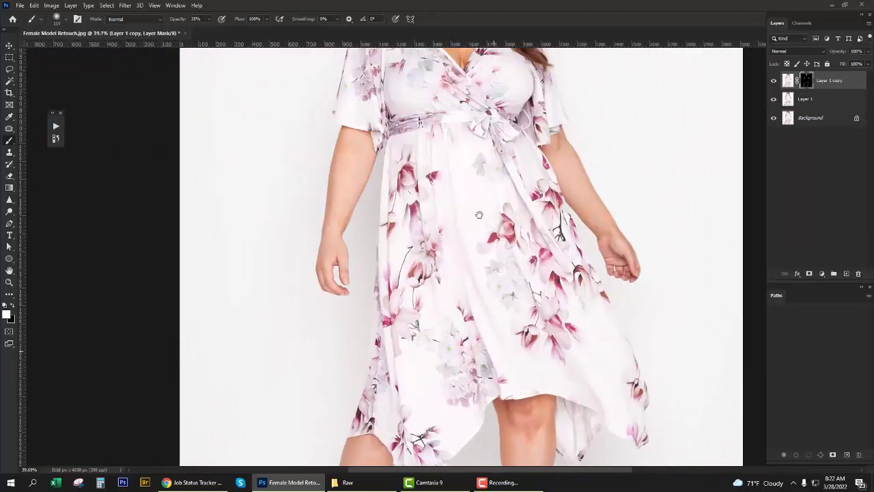
{"action": "scroll", "coordinate": [500, 283], "scroll_direction": "up", "scroll_amount": 2}
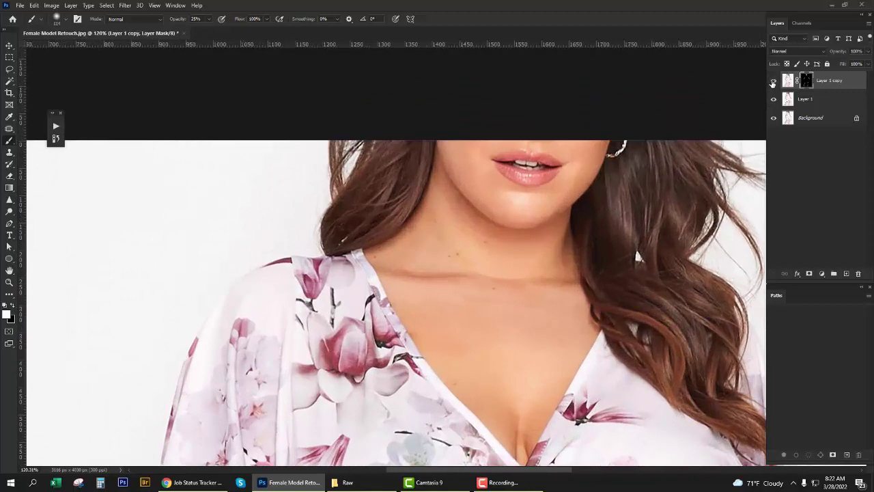
Merge the masked smoothing into Layer 1 and make a fresh Layer 1 copy.
{"action": "key", "text": "Delete"}
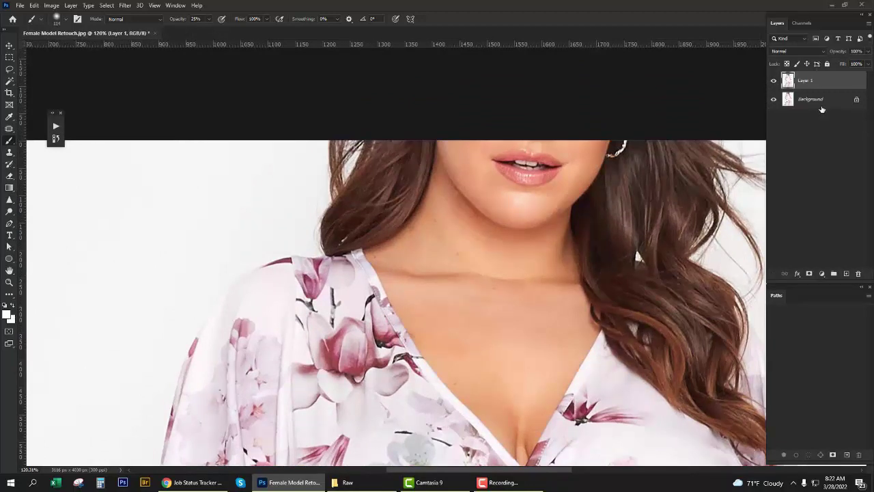
{"action": "key", "text": "ctrl+j"}
{"action": "key", "text": "s"}
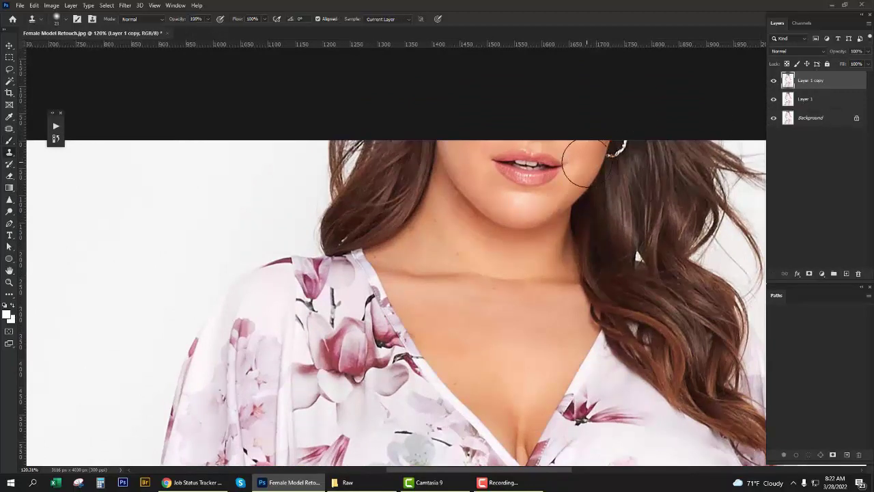
{"action": "scroll", "coordinate": [539, 205], "scroll_direction": "down", "scroll_amount": 2}
{"action": "key", "text": "j"}
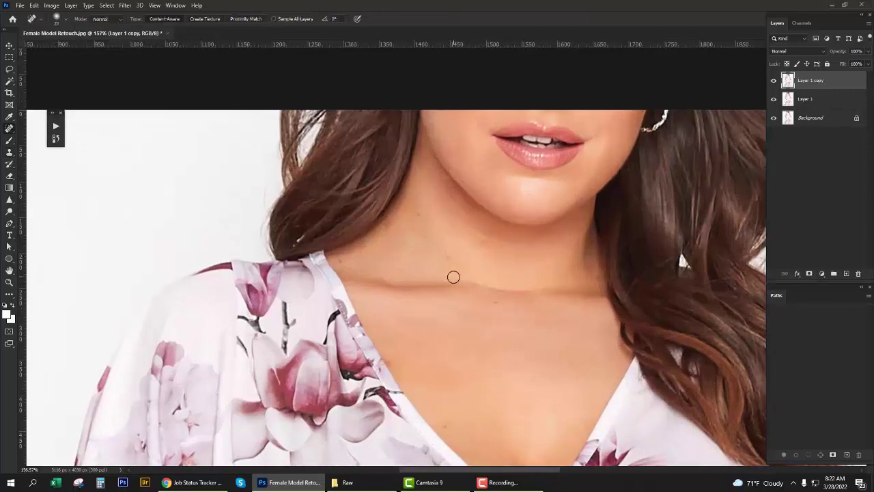
{"action": "scroll", "coordinate": [493, 239], "scroll_direction": "up", "scroll_amount": 2}
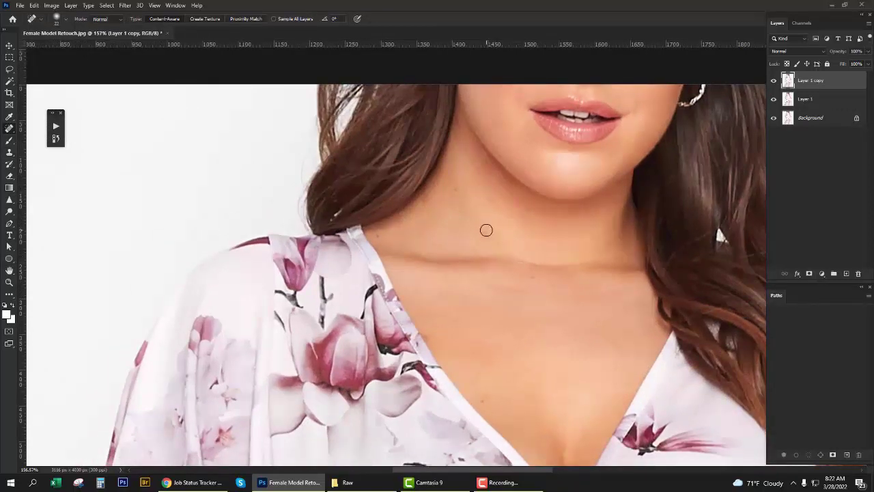
Spot-heal the small blemishes on the neck and upper chest.
{"action": "left_click", "coordinate": [485, 231]}
{"action": "left_click", "coordinate": [520, 220]}
{"action": "left_click_drag", "start_coordinate": [532, 276], "coordinate": [550, 283]}
{"action": "left_click", "coordinate": [449, 208]}
{"action": "left_click_drag", "start_coordinate": [470, 235], "coordinate": [422, 237]}
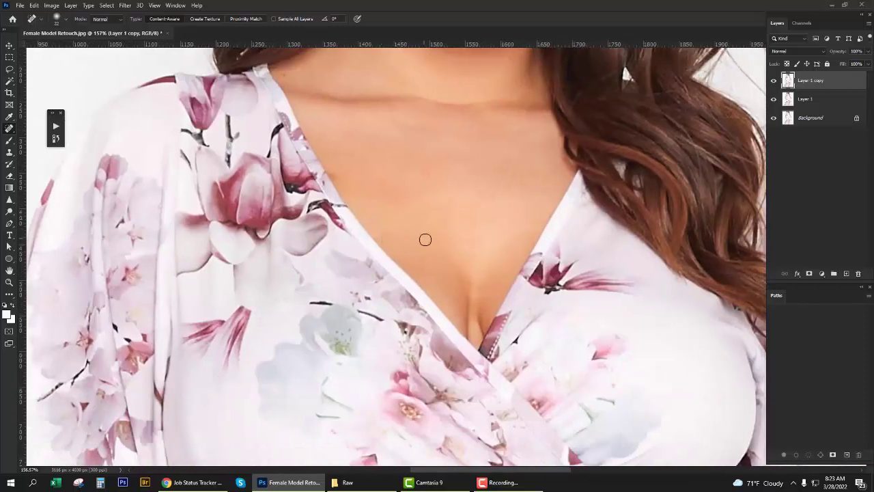
{"action": "left_click_drag", "start_coordinate": [526, 186], "coordinate": [493, 203]}
{"action": "left_click_drag", "start_coordinate": [536, 222], "coordinate": [523, 234]}
{"action": "left_click", "coordinate": [512, 241]}
Spot-heal the remaining marks across the chest and along the collarbone.
{"action": "scroll", "coordinate": [511, 285], "scroll_direction": "up", "scroll_amount": 3}
{"action": "left_click_drag", "start_coordinate": [521, 256], "coordinate": [535, 265]}
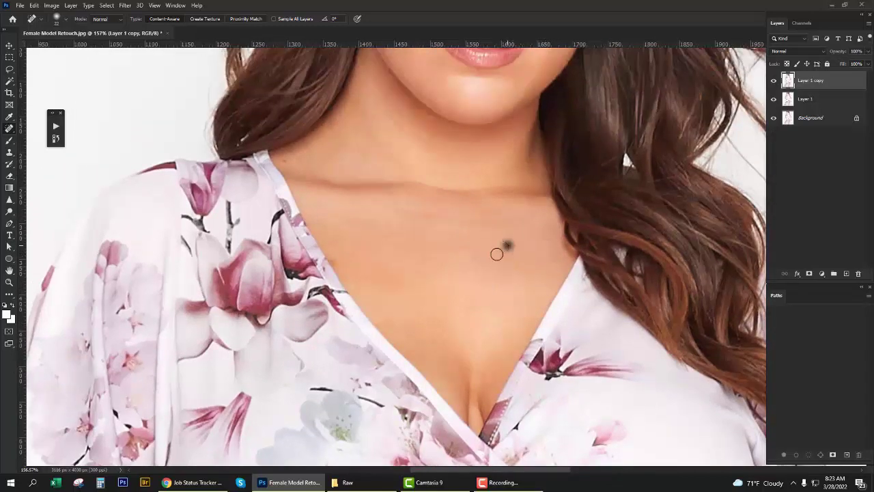
{"action": "left_click_drag", "start_coordinate": [401, 237], "coordinate": [419, 236]}
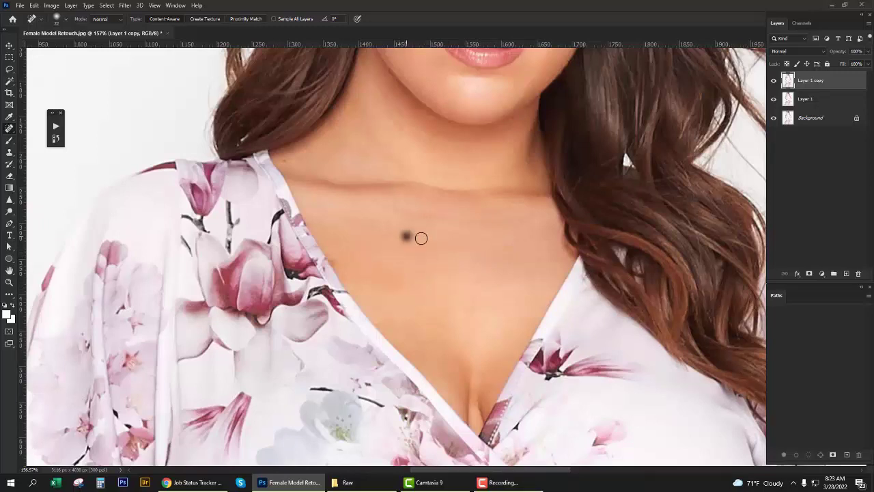
{"action": "mouse_move", "coordinate": [358, 247]}
{"action": "left_mouse_down"}
{"action": "mouse_move", "coordinate": [332, 228]}
{"action": "mouse_move", "coordinate": [371, 228]}
{"action": "mouse_move", "coordinate": [357, 220]}
{"action": "left_mouse_up"}
{"action": "left_click_drag", "start_coordinate": [401, 286], "coordinate": [382, 285]}
{"action": "left_click_drag", "start_coordinate": [321, 225], "coordinate": [343, 227]}
{"action": "mouse_move", "coordinate": [372, 232]}
{"action": "left_mouse_down"}
{"action": "mouse_move", "coordinate": [338, 219]}
{"action": "mouse_move", "coordinate": [352, 209]}
{"action": "left_mouse_up"}
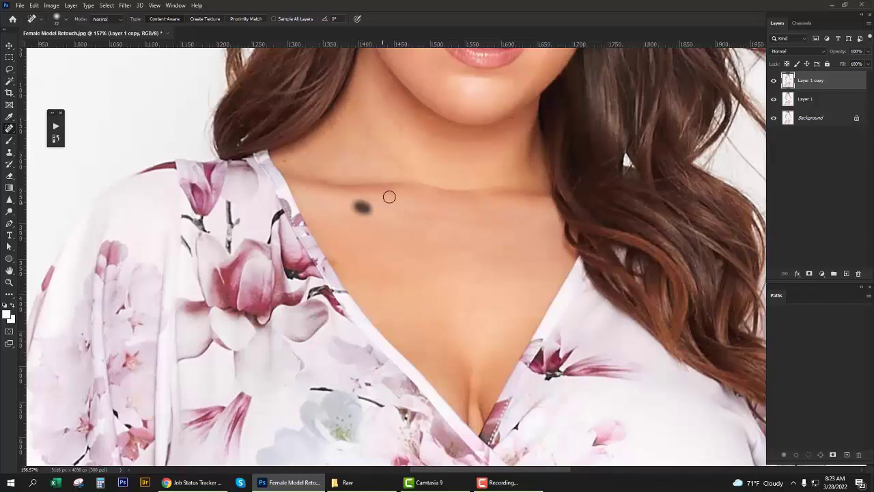
{"action": "mouse_move", "coordinate": [409, 181]}
{"action": "left_mouse_down"}
{"action": "mouse_move", "coordinate": [435, 244]}
{"action": "mouse_move", "coordinate": [439, 220]}
{"action": "left_mouse_up"}
{"action": "left_click", "coordinate": [470, 237]}
{"action": "left_click", "coordinate": [508, 236]}
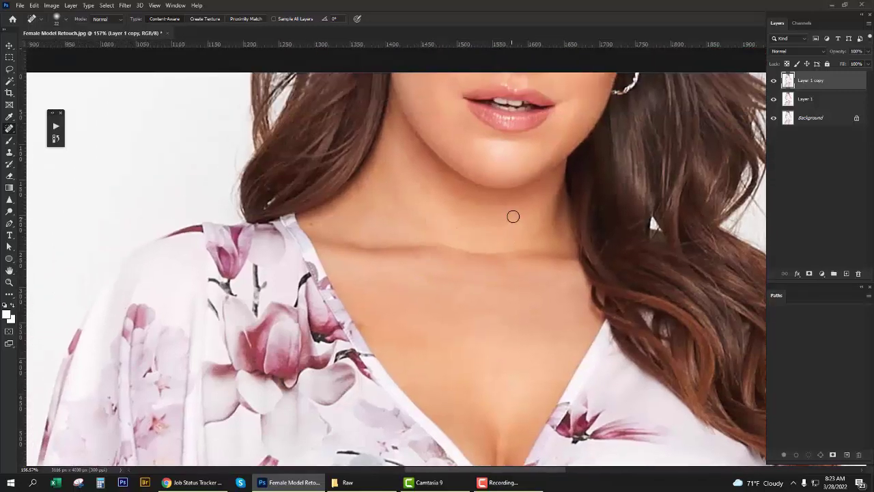
Set up a small 20%-opacity Clone Stamp, sampling clean skin near the chin.
{"action": "scroll", "coordinate": [510, 189], "scroll_direction": "up", "scroll_amount": 2}
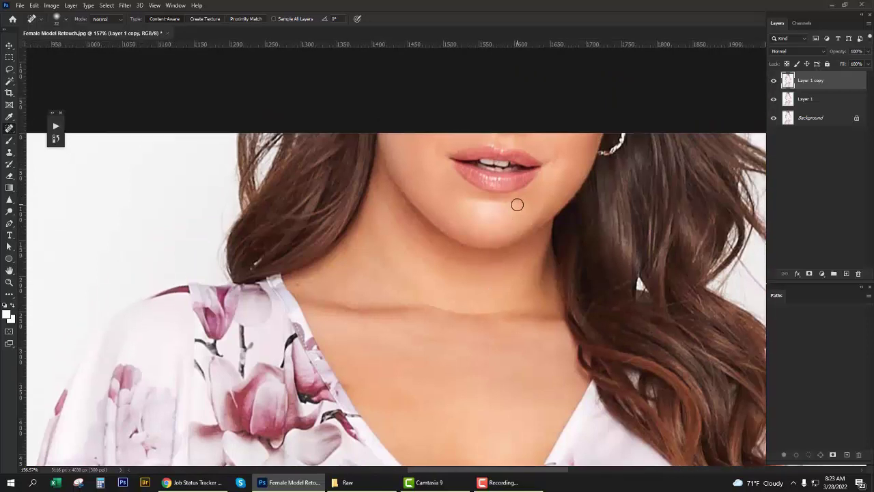
{"action": "key", "text": "s"}
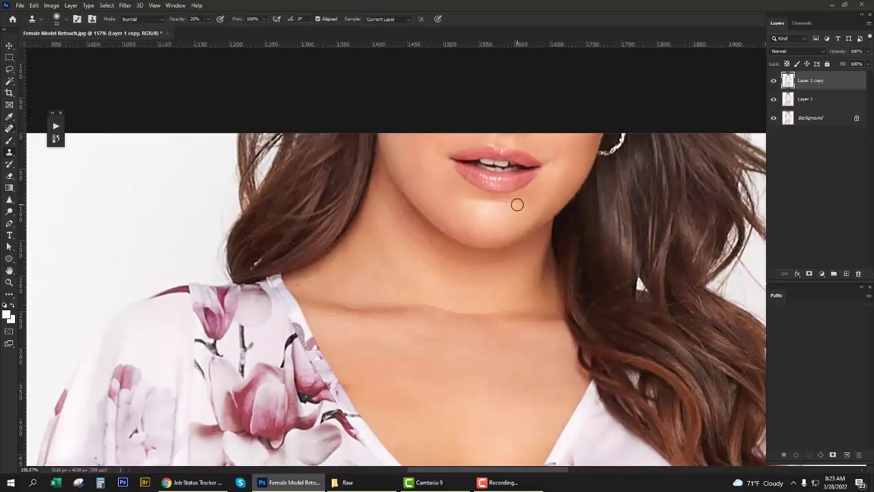
{"action": "scroll", "coordinate": [424, 172], "scroll_direction": "up", "scroll_amount": 2}
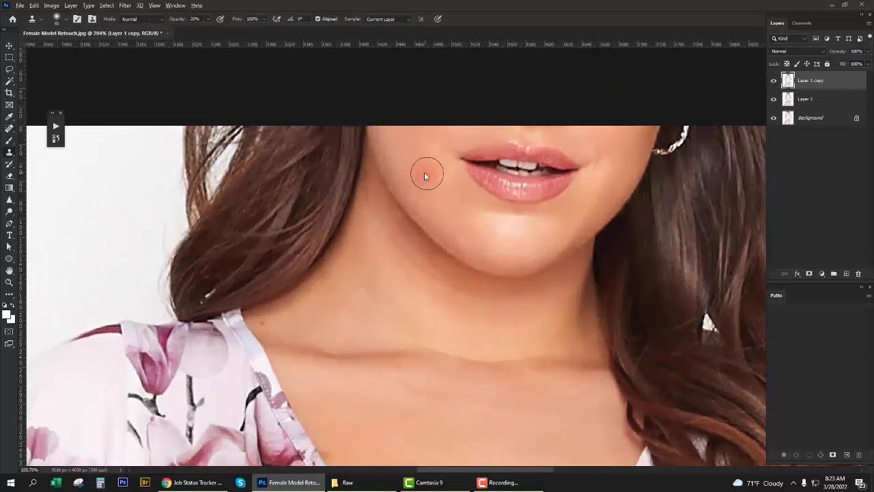
{"action": "left_click", "coordinate": [408, 148], "text": "alt"}
{"action": "left_click", "coordinate": [431, 191], "text": "alt"}
{"action": "left_click", "coordinate": [458, 184], "text": "alt"}
{"action": "left_click", "coordinate": [570, 211], "text": "alt"}
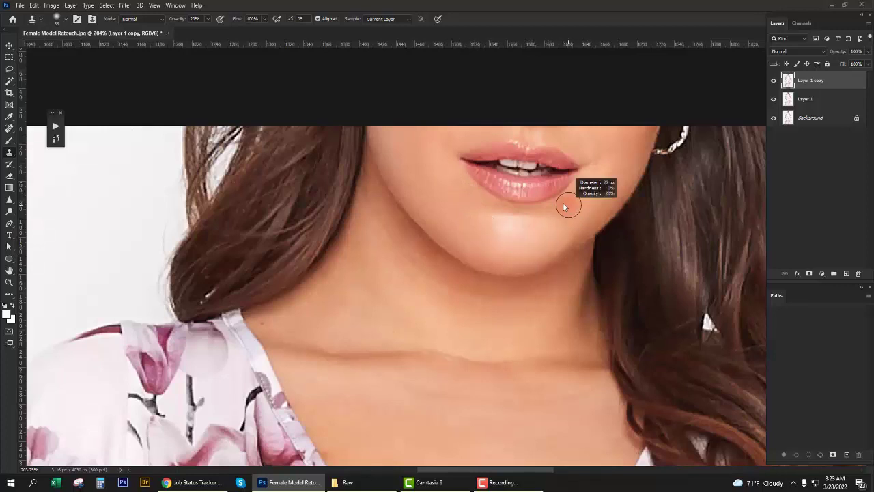
{"action": "left_click", "coordinate": [544, 237], "text": "alt"}
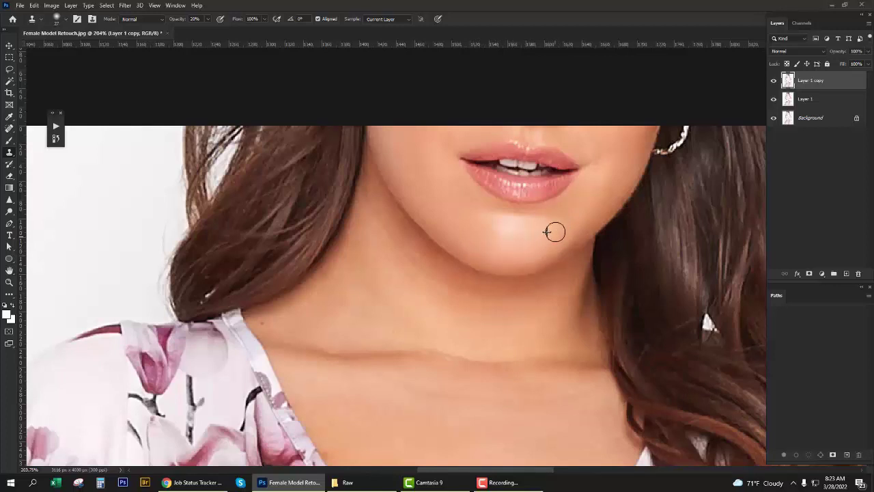
{"action": "scroll", "coordinate": [554, 232], "scroll_direction": "up", "scroll_amount": 1}
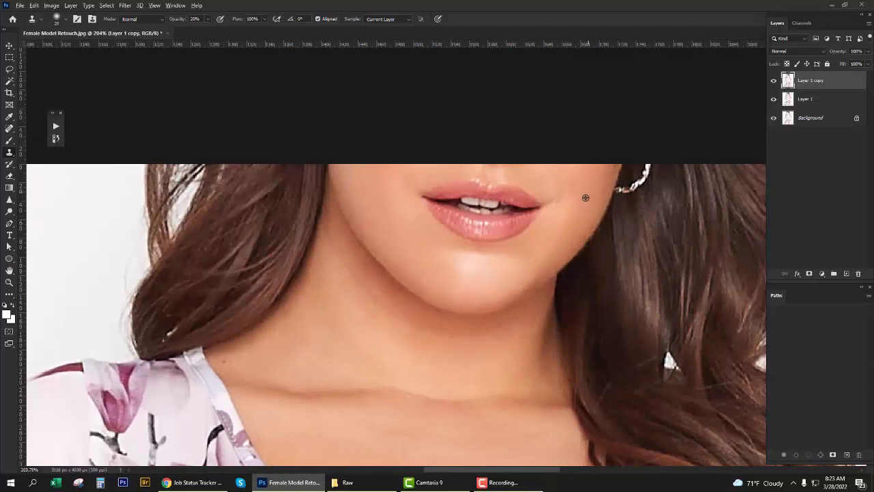
{"action": "left_click_drag", "start_coordinate": [554, 174], "coordinate": [546, 182]}
Clone clean skin over the side of the neck.
{"action": "left_click_drag", "start_coordinate": [544, 260], "coordinate": [557, 232]}
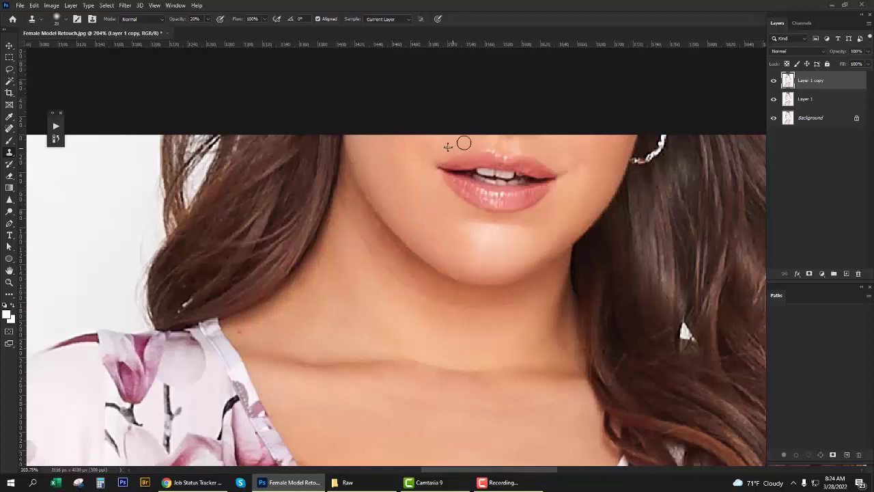
{"action": "left_click_drag", "start_coordinate": [456, 268], "coordinate": [449, 231]}
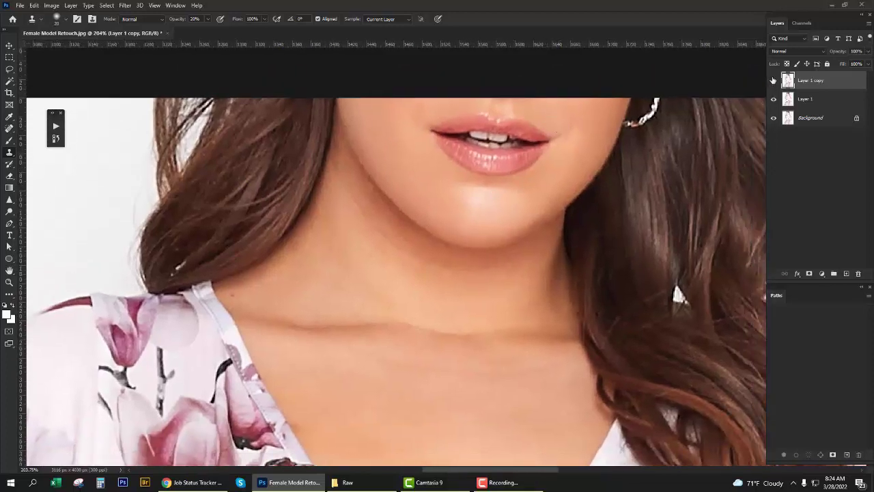
{"action": "left_click_drag", "start_coordinate": [466, 363], "coordinate": [467, 246]}
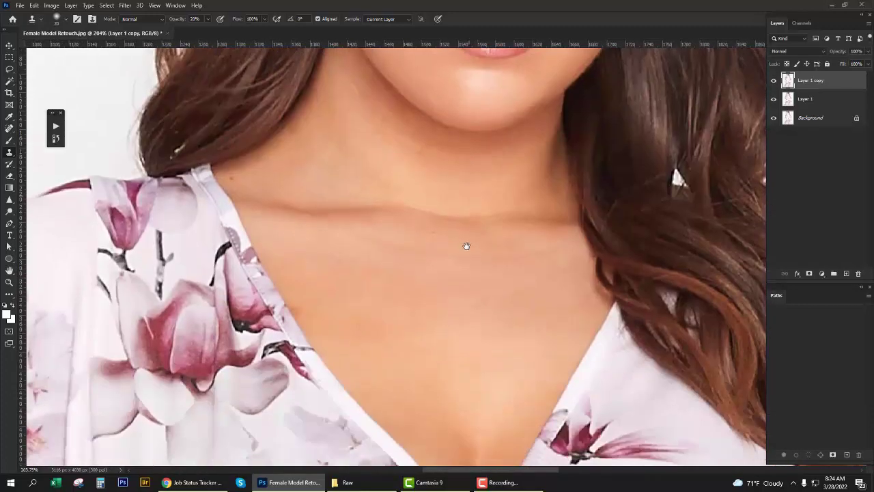
{"action": "left_click_drag", "start_coordinate": [435, 217], "coordinate": [458, 260]}
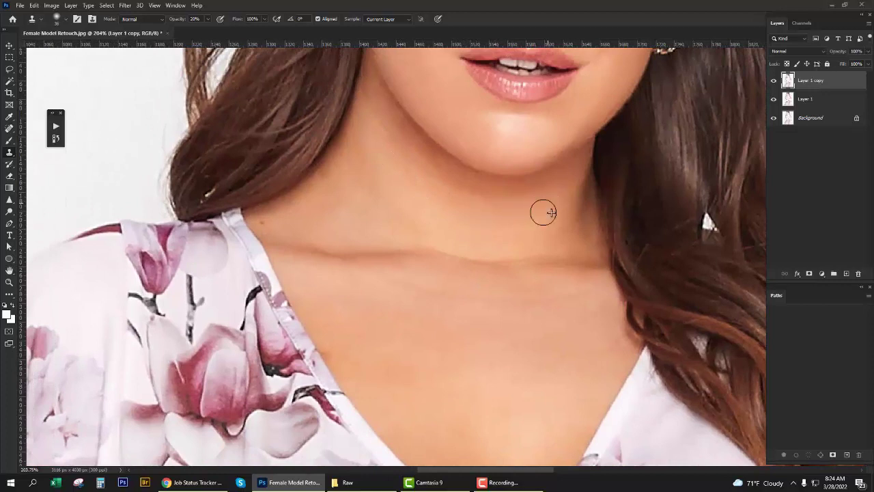
{"action": "left_click_drag", "start_coordinate": [486, 194], "coordinate": [475, 231]}
{"action": "left_click", "coordinate": [547, 221], "text": "alt"}
{"action": "left_click_drag", "start_coordinate": [538, 239], "coordinate": [469, 241]}
{"action": "left_click", "coordinate": [393, 204], "text": "alt"}
{"action": "left_click_drag", "start_coordinate": [339, 208], "coordinate": [311, 227]}
Clone sampled skin along the collarbone to even out its tone.
{"action": "left_click", "coordinate": [358, 187], "text": "alt"}
{"action": "left_click_drag", "start_coordinate": [375, 197], "coordinate": [325, 229]}
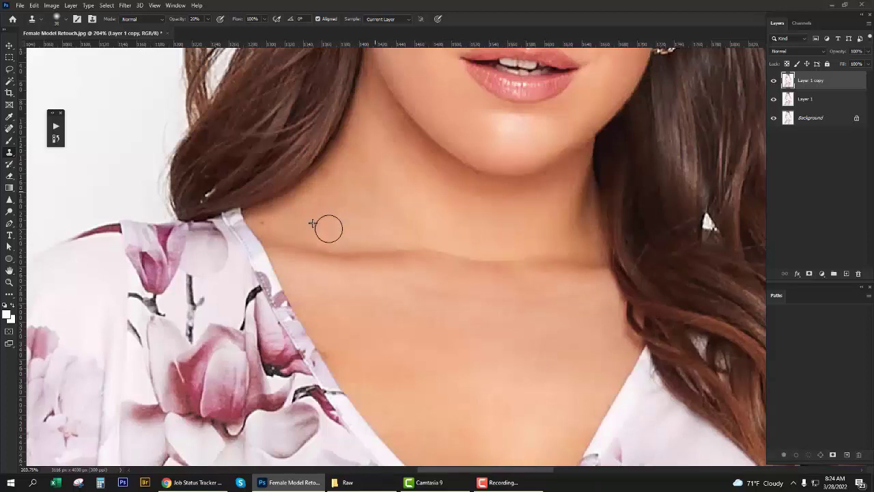
{"action": "left_click", "coordinate": [384, 176], "text": "alt"}
{"action": "left_click_drag", "start_coordinate": [405, 220], "coordinate": [370, 235]}
{"action": "left_click", "coordinate": [409, 198], "text": "alt"}
{"action": "mouse_move", "coordinate": [422, 210]}
{"action": "left_mouse_down"}
{"action": "mouse_move", "coordinate": [438, 240]}
{"action": "mouse_move", "coordinate": [441, 287]}
{"action": "left_mouse_up"}
{"action": "scroll", "coordinate": [417, 181], "scroll_direction": "down", "scroll_amount": 2}
{"action": "left_click", "coordinate": [487, 298], "text": "alt"}
{"action": "left_click_drag", "start_coordinate": [529, 279], "coordinate": [579, 275]}
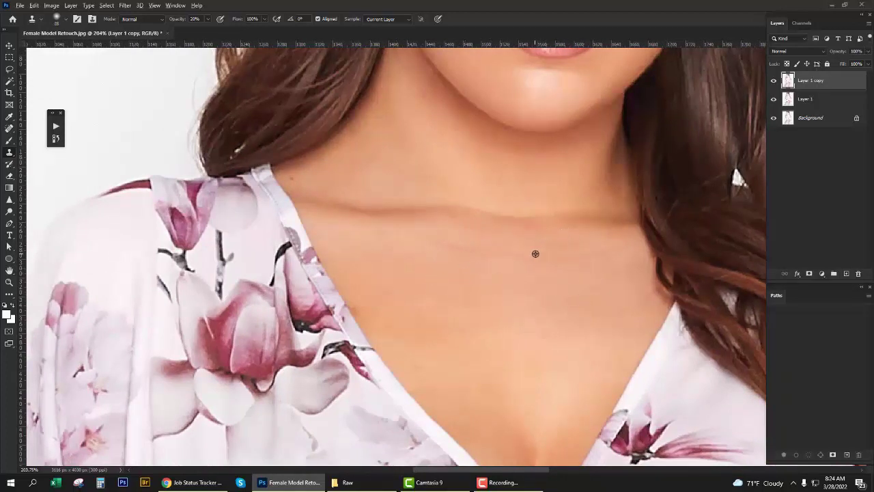
{"action": "left_click", "coordinate": [527, 230], "text": "alt"}
{"action": "left_click_drag", "start_coordinate": [550, 230], "coordinate": [596, 229]}
{"action": "mouse_move", "coordinate": [463, 247]}
{"action": "left_mouse_down"}
{"action": "mouse_move", "coordinate": [493, 236]}
{"action": "mouse_move", "coordinate": [465, 245]}
{"action": "left_mouse_up"}
Clone fresh skin over the chest below the collarbone.
{"action": "left_click", "coordinate": [554, 266], "text": "alt"}
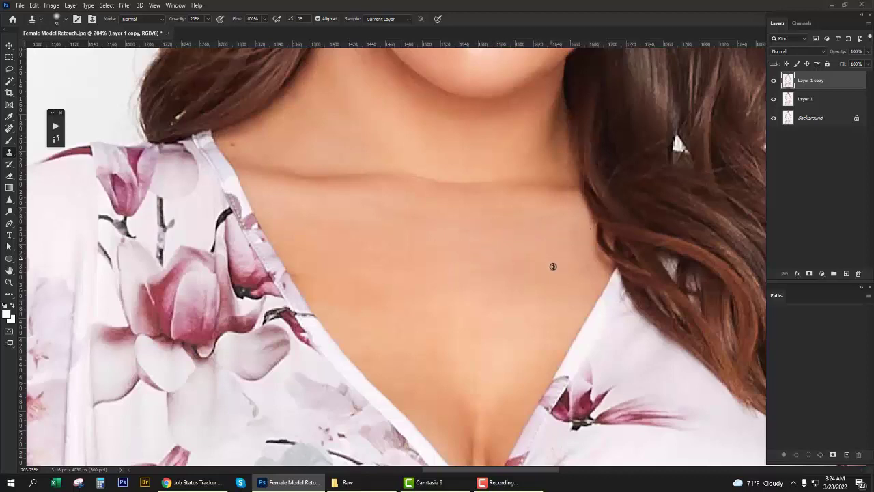
{"action": "left_click_drag", "start_coordinate": [562, 281], "coordinate": [528, 357]}
{"action": "scroll", "coordinate": [367, 237], "scroll_direction": "left", "scroll_amount": 1}
{"action": "left_click", "coordinate": [371, 250], "text": "alt"}
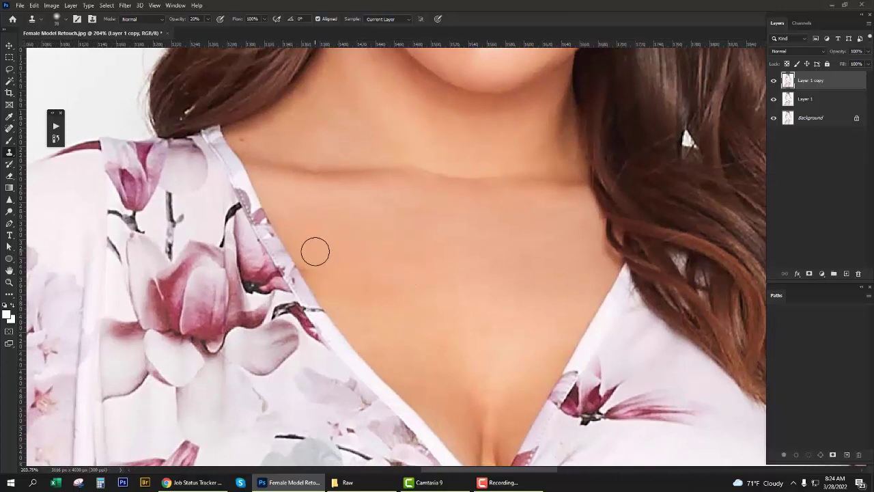
{"action": "scroll", "coordinate": [402, 287], "scroll_direction": "down", "scroll_amount": 2}
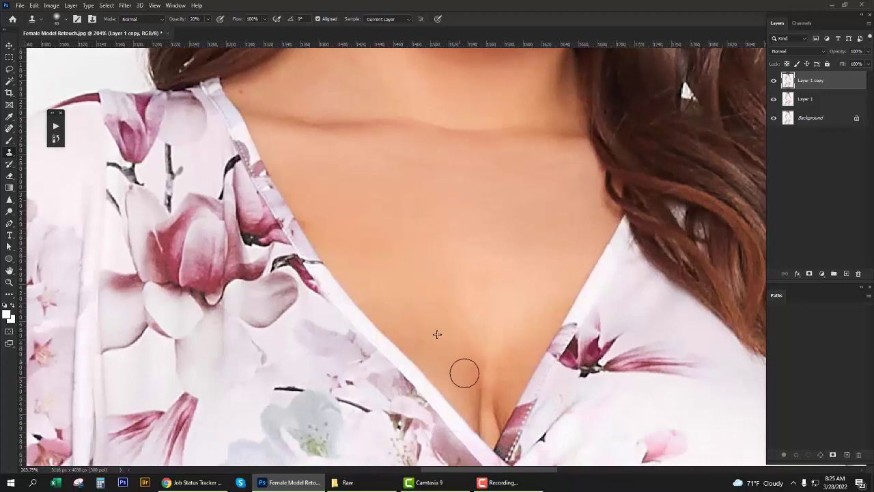
Resize the Clone Stamp to 38 and dab sampled skin onto the central chest.
{"action": "right_click", "coordinate": [412, 313], "text": "alt"}
{"action": "left_click", "coordinate": [531, 305], "text": "alt"}
{"action": "left_click", "coordinate": [512, 375]}
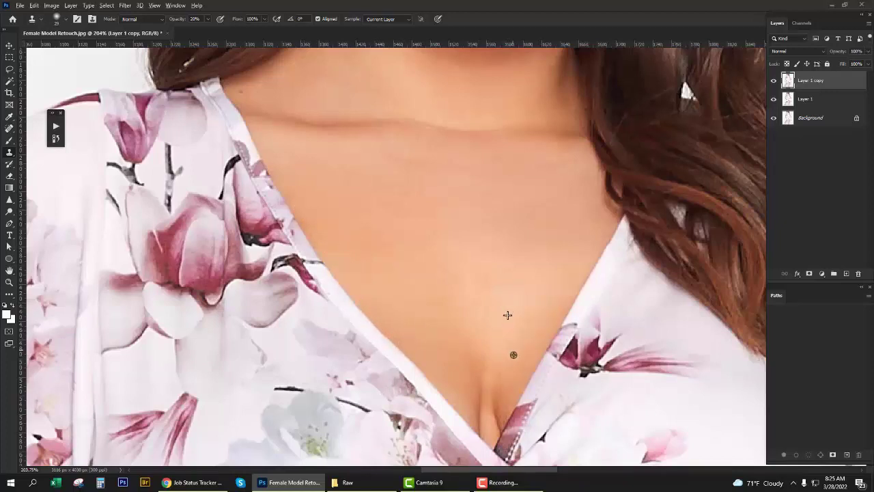
{"action": "left_click", "coordinate": [525, 348], "text": "alt"}
{"action": "left_click_drag", "start_coordinate": [581, 218], "coordinate": [570, 172]}
{"action": "left_click", "coordinate": [474, 166], "text": "alt"}
{"action": "scroll", "coordinate": [523, 250], "scroll_direction": "up", "scroll_amount": 1}
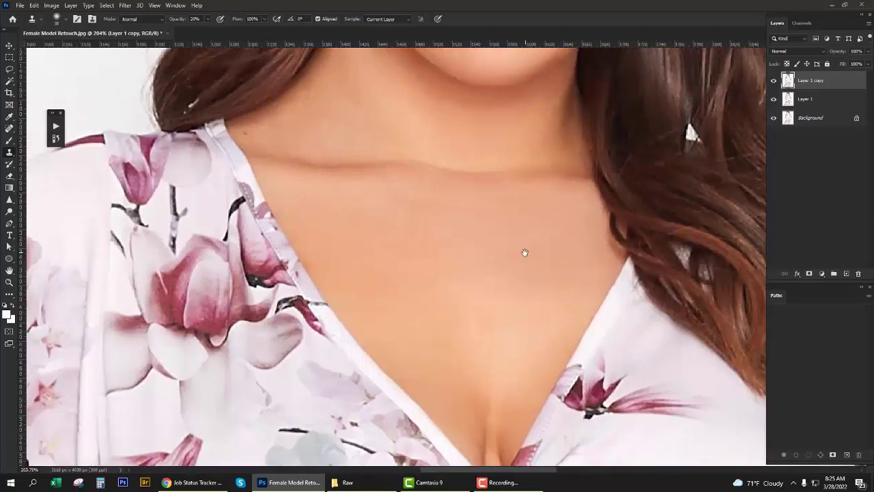
{"action": "scroll", "coordinate": [471, 237], "scroll_direction": "up", "scroll_amount": 1}
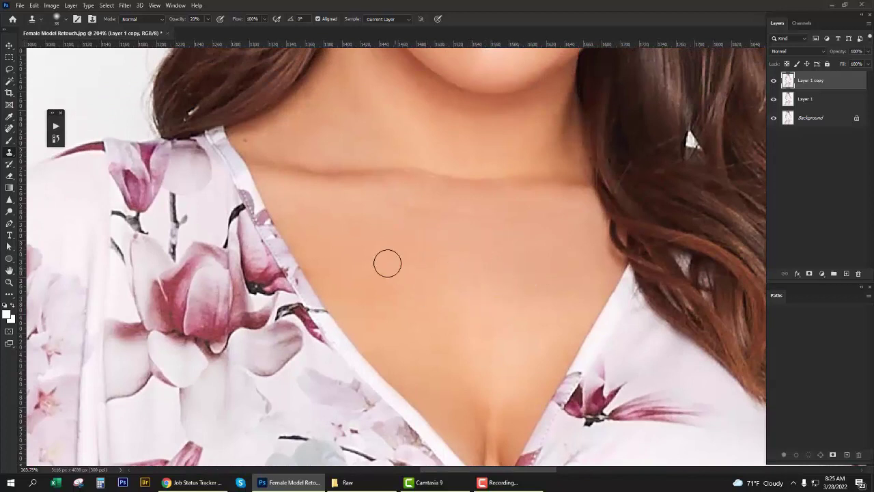
{"action": "left_click", "coordinate": [374, 301]}
{"action": "left_click", "coordinate": [395, 279]}
Clone smooth skin over the upper chest beside the dress strap edge.
{"action": "scroll", "coordinate": [443, 365], "scroll_direction": "down", "scroll_amount": 2}
{"action": "left_click", "coordinate": [506, 316], "text": "alt"}
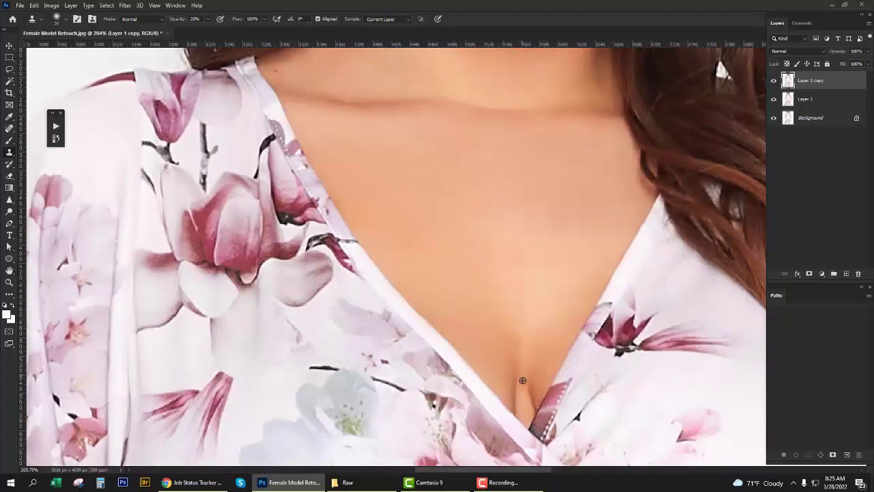
{"action": "left_click_drag", "start_coordinate": [449, 312], "coordinate": [472, 312]}
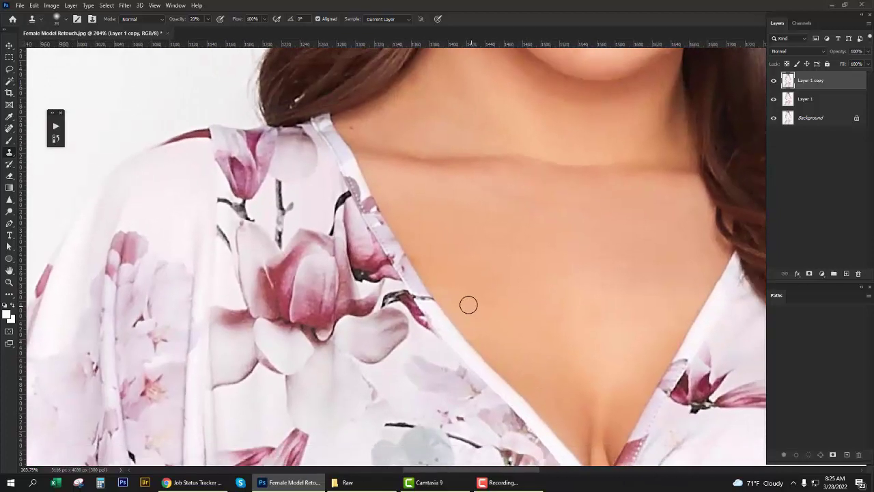
{"action": "left_click_drag", "start_coordinate": [439, 284], "coordinate": [475, 295]}
{"action": "left_click_drag", "start_coordinate": [414, 256], "coordinate": [433, 271]}
{"action": "scroll", "coordinate": [542, 255], "scroll_direction": "down", "scroll_amount": 3}
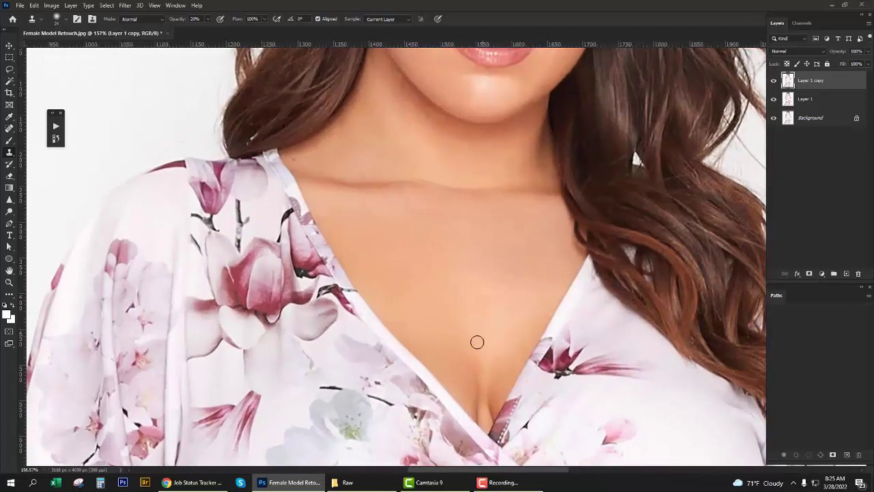
{"action": "left_click", "coordinate": [534, 286], "text": "alt"}
Toggle Layer 1 copy's visibility to compare the retouch with the original.
{"action": "left_click", "coordinate": [774, 81]}
{"action": "left_click", "coordinate": [773, 81]}
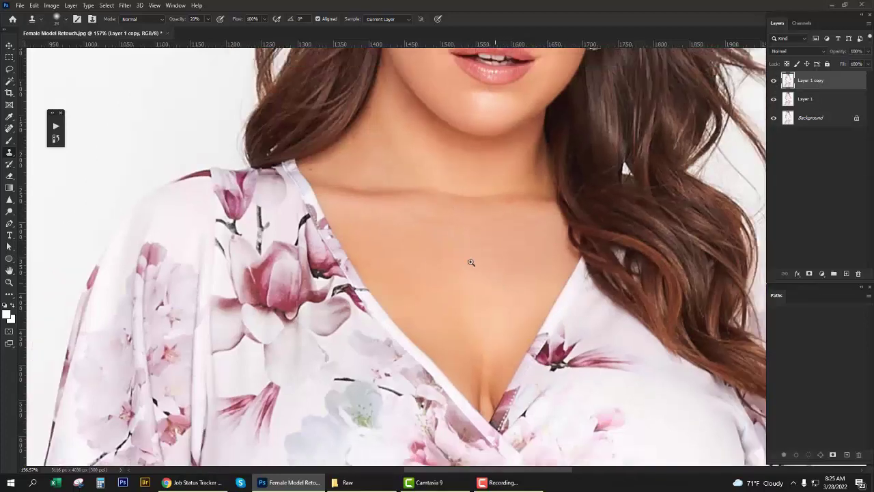
{"action": "scroll", "coordinate": [751, 217], "scroll_direction": "down", "scroll_amount": 3}
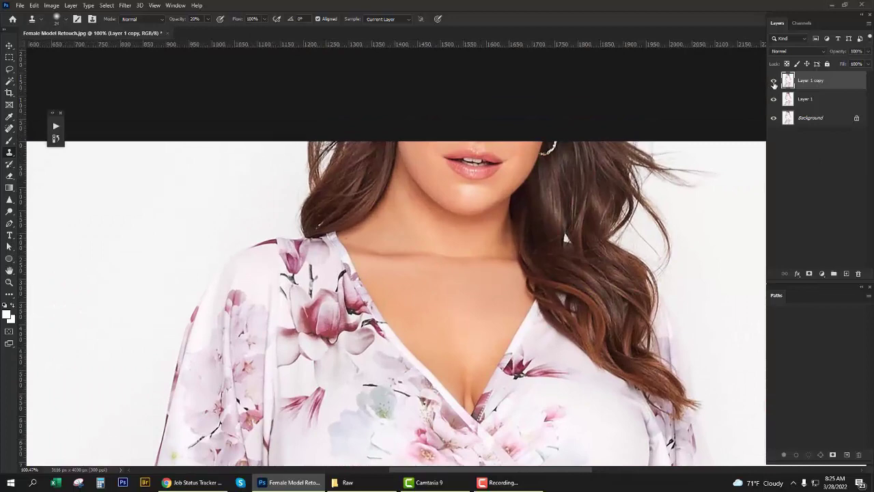
Patch out the first few chest blemishes just below the neck with the Patch tool.
{"action": "scroll", "coordinate": [445, 263], "scroll_direction": "up", "scroll_amount": 2}
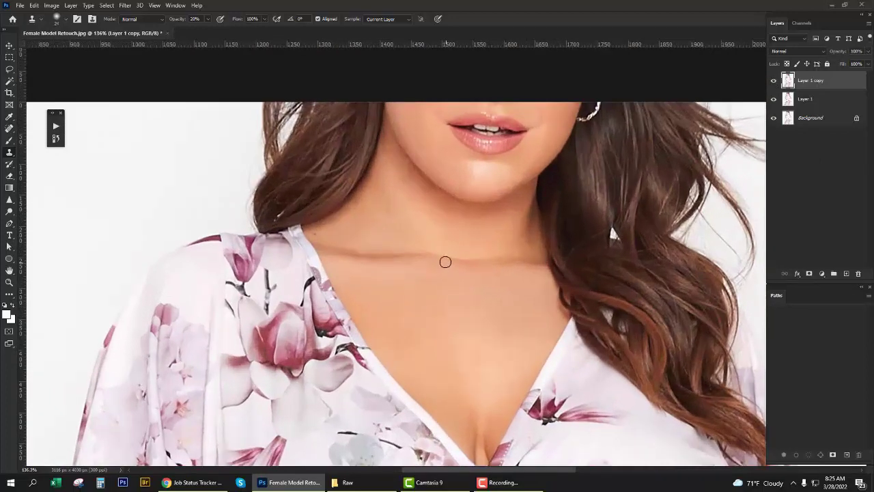
{"action": "key", "text": "j"}
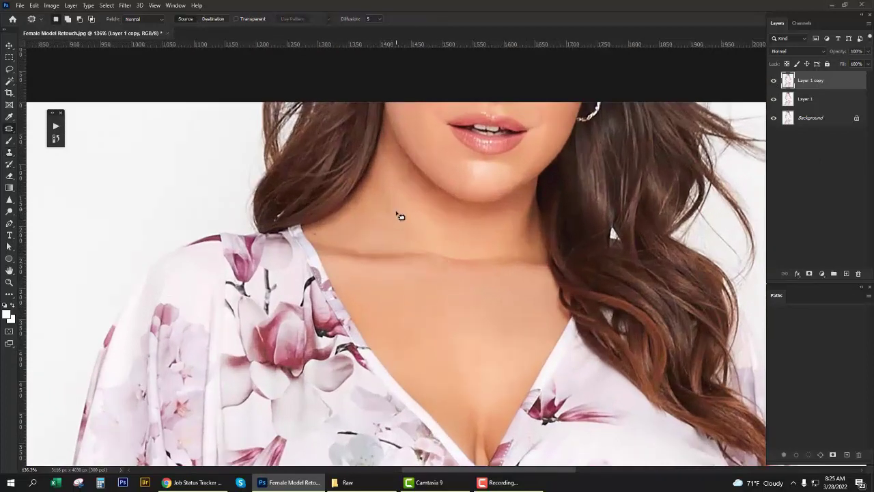
{"action": "left_click_drag", "start_coordinate": [375, 216], "coordinate": [375, 214]}
{"action": "scroll", "coordinate": [463, 351], "scroll_direction": "down", "scroll_amount": 2}
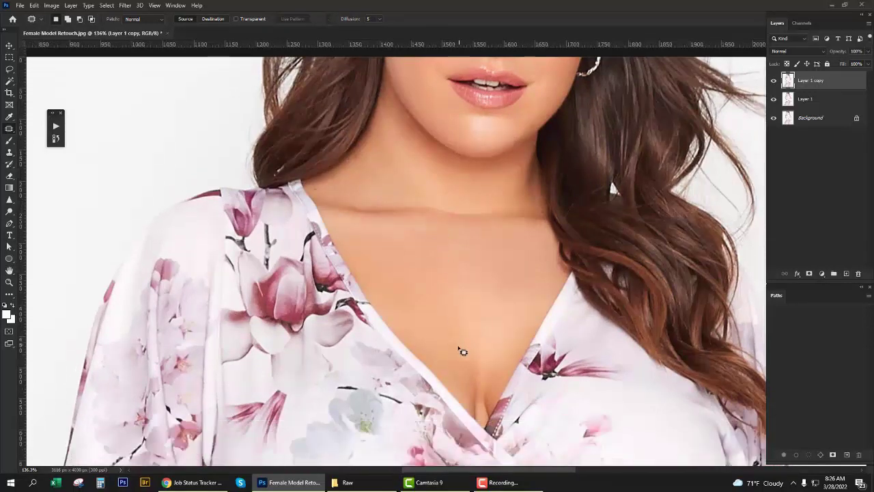
{"action": "mouse_move", "coordinate": [444, 324]}
{"action": "left_mouse_down"}
{"action": "mouse_move", "coordinate": [417, 346]}
{"action": "mouse_move", "coordinate": [413, 308]}
{"action": "left_mouse_up"}
{"action": "scroll", "coordinate": [436, 336], "scroll_direction": "up", "scroll_amount": 1}
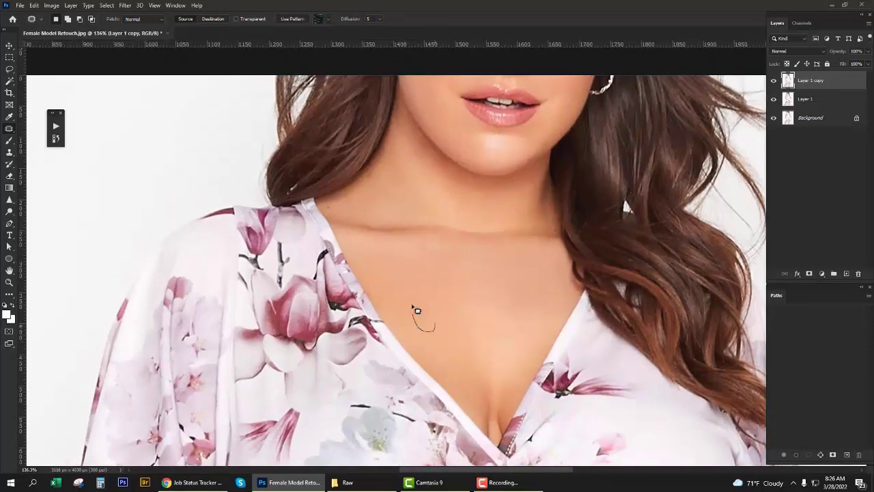
{"action": "left_click", "coordinate": [431, 343]}
{"action": "left_click_drag", "start_coordinate": [415, 320], "coordinate": [444, 325]}
{"action": "mouse_move", "coordinate": [444, 286]}
{"action": "left_mouse_down"}
{"action": "mouse_move", "coordinate": [426, 286]}
{"action": "mouse_move", "coordinate": [422, 352]}
{"action": "left_mouse_up"}
{"action": "mouse_move", "coordinate": [385, 308]}
{"action": "left_mouse_down"}
{"action": "mouse_move", "coordinate": [414, 331]}
{"action": "mouse_move", "coordinate": [424, 308]}
{"action": "left_mouse_up"}
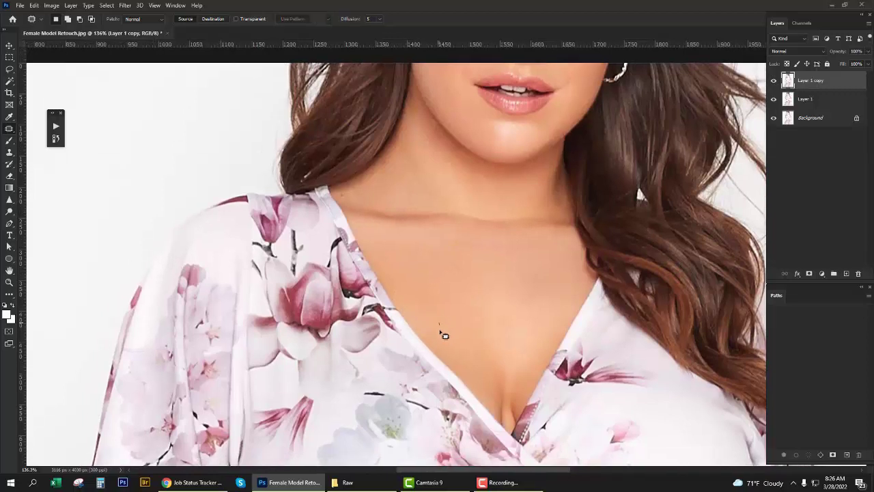
{"action": "left_click", "coordinate": [423, 308]}
Patch the remaining chest blemishes near the collarbone from clean skin below.
{"action": "left_click_drag", "start_coordinate": [434, 267], "coordinate": [418, 275]}
{"action": "left_click_drag", "start_coordinate": [424, 241], "coordinate": [422, 246]}
{"action": "left_click_drag", "start_coordinate": [414, 243], "coordinate": [419, 262]}
{"action": "left_click_drag", "start_coordinate": [375, 244], "coordinate": [410, 262]}
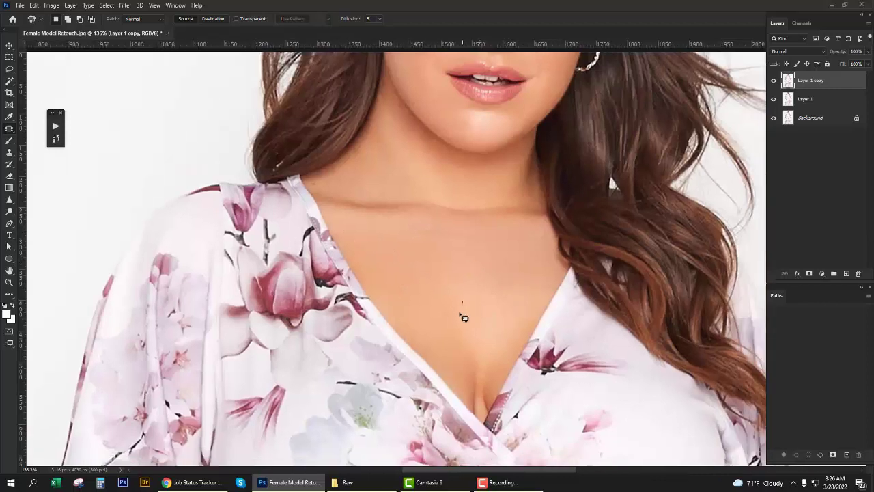
{"action": "left_click_drag", "start_coordinate": [464, 318], "coordinate": [460, 302]}
{"action": "mouse_move", "coordinate": [449, 253]}
{"action": "left_mouse_down"}
{"action": "mouse_move", "coordinate": [418, 253]}
{"action": "mouse_move", "coordinate": [546, 240]}
{"action": "mouse_move", "coordinate": [526, 238]}
{"action": "mouse_move", "coordinate": [532, 245]}
{"action": "mouse_move", "coordinate": [518, 277]}
{"action": "mouse_move", "coordinate": [525, 312]}
{"action": "left_mouse_up"}
{"action": "left_click", "coordinate": [516, 280]}
{"action": "mouse_move", "coordinate": [515, 276]}
{"action": "left_mouse_down"}
{"action": "mouse_move", "coordinate": [497, 291]}
{"action": "mouse_move", "coordinate": [505, 280]}
{"action": "mouse_move", "coordinate": [514, 284]}
{"action": "mouse_move", "coordinate": [498, 253]}
{"action": "mouse_move", "coordinate": [432, 271]}
{"action": "mouse_move", "coordinate": [417, 253]}
{"action": "mouse_move", "coordinate": [448, 279]}
{"action": "left_mouse_up"}
Clone-stamp sampled skin over the neckline and lower chest.
{"action": "key", "text": "s"}
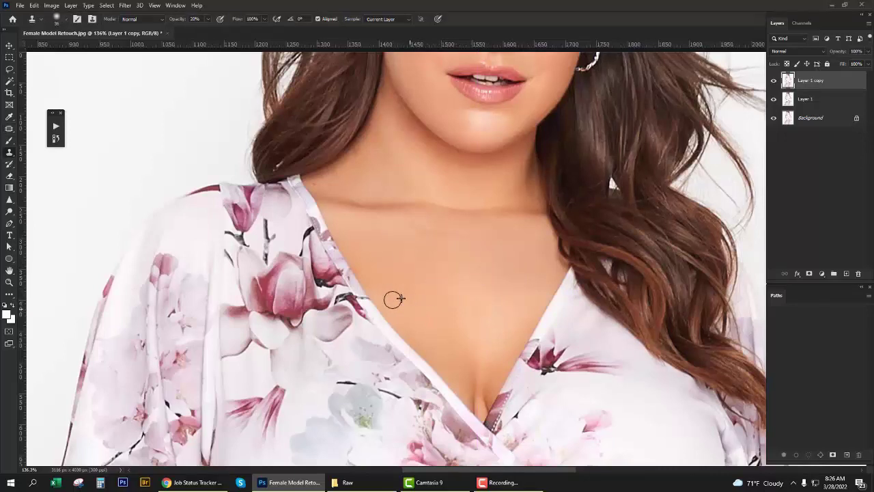
{"action": "left_click", "coordinate": [426, 304], "text": "alt"}
{"action": "left_click", "coordinate": [512, 265], "text": "alt"}
{"action": "left_click_drag", "start_coordinate": [484, 318], "coordinate": [493, 332]}
{"action": "left_click", "coordinate": [517, 247], "text": "alt"}
{"action": "left_click", "coordinate": [481, 293]}
{"action": "left_click", "coordinate": [448, 274], "text": "alt"}
{"action": "left_click_drag", "start_coordinate": [456, 316], "coordinate": [460, 349]}
Toggle Layer 1 copy's visibility to compare with the original, leaving it visible.
{"action": "left_click", "coordinate": [773, 81]}
{"action": "left_click", "coordinate": [773, 81]}
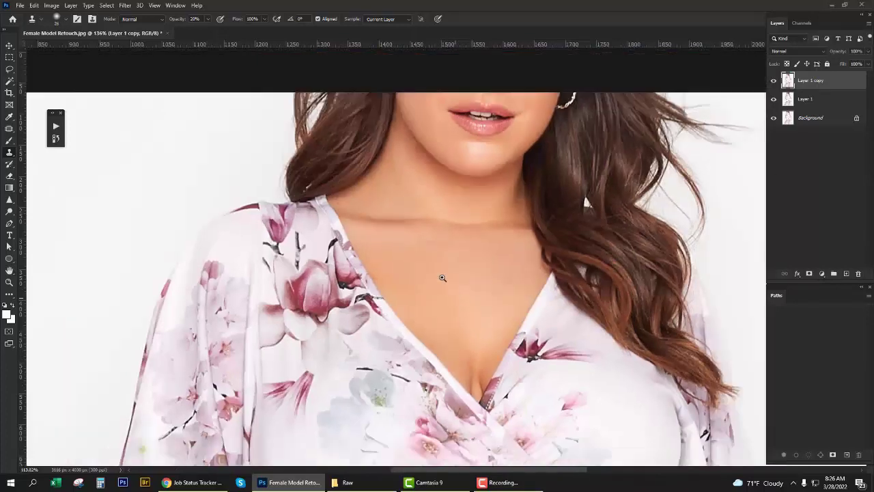
{"action": "scroll", "coordinate": [396, 260], "scroll_direction": "up", "scroll_amount": 3}
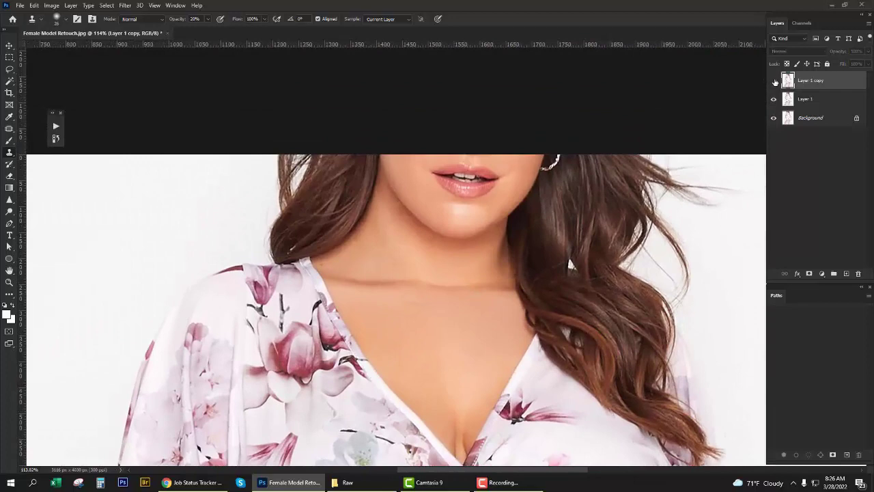
{"action": "double_click", "coordinate": [774, 80]}
{"action": "left_click", "coordinate": [774, 81]}
{"action": "double_click", "coordinate": [774, 80]}
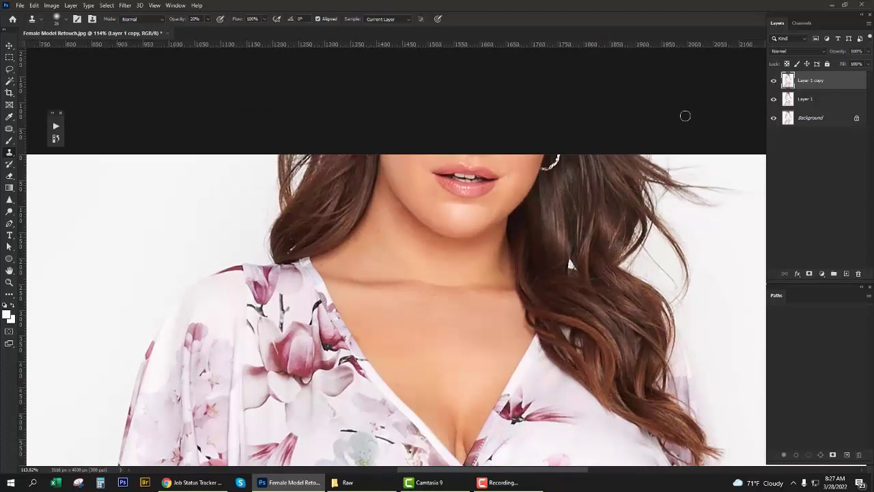
{"action": "scroll", "coordinate": [685, 116], "scroll_direction": "down", "scroll_amount": 5}
{"action": "scroll", "coordinate": [546, 205], "scroll_direction": "down", "scroll_amount": 5}
{"action": "scroll", "coordinate": [419, 200], "scroll_direction": "up", "scroll_amount": 2}
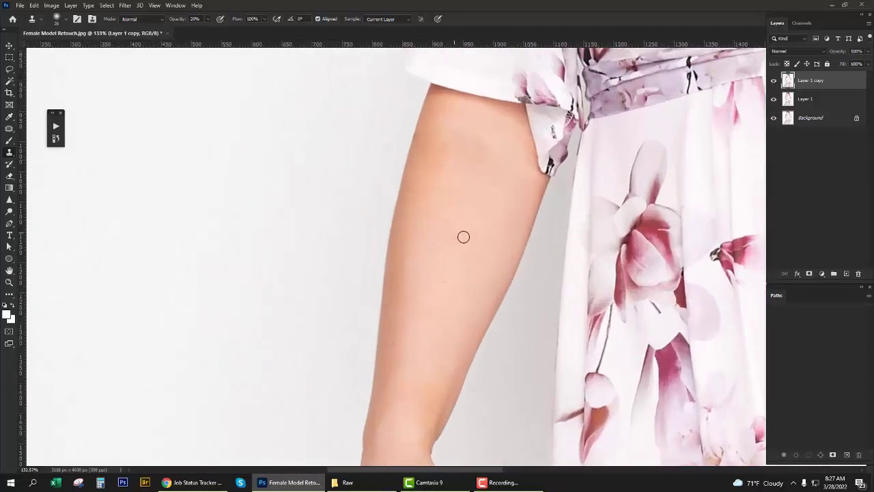
Spot-heal the small blemishes across the forearm.
{"action": "key", "text": "j"}
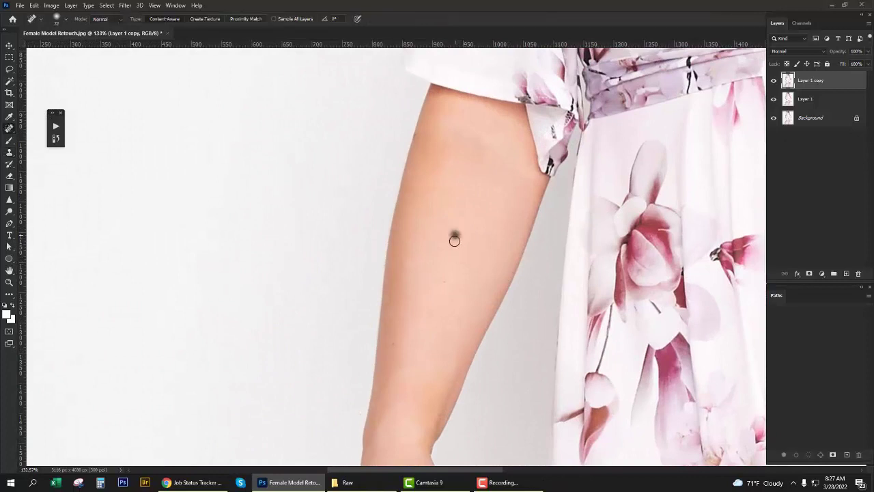
{"action": "left_click", "coordinate": [442, 280]}
{"action": "left_click", "coordinate": [410, 266]}
{"action": "left_click", "coordinate": [424, 331]}
{"action": "left_click", "coordinate": [402, 292]}
{"action": "scroll", "coordinate": [410, 304], "scroll_direction": "down", "scroll_amount": 2}
{"action": "left_click", "coordinate": [401, 274]}
{"action": "left_click", "coordinate": [442, 303]}
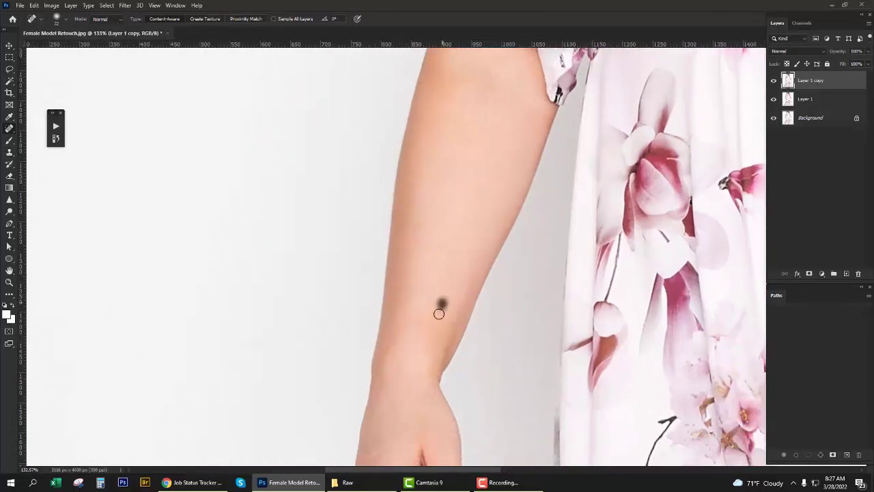
{"action": "scroll", "coordinate": [477, 253], "scroll_direction": "up", "scroll_amount": 2}
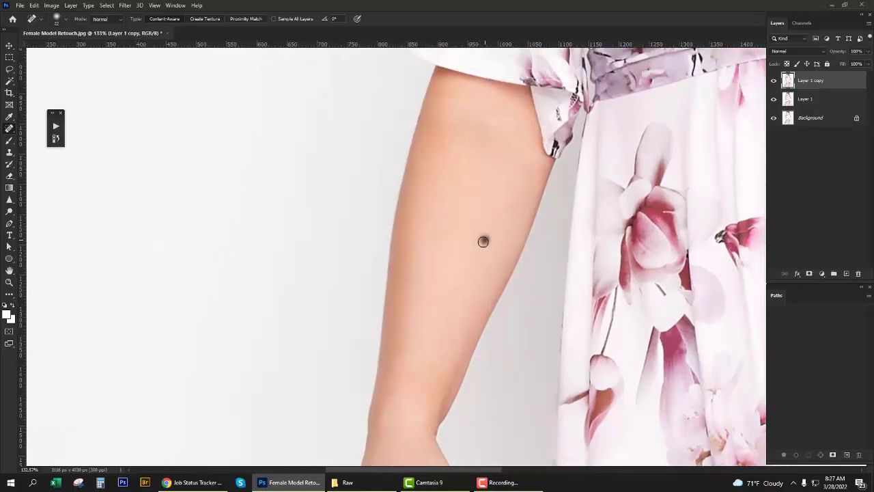
{"action": "left_click", "coordinate": [427, 305]}
{"action": "scroll", "coordinate": [472, 205], "scroll_direction": "up", "scroll_amount": 2}
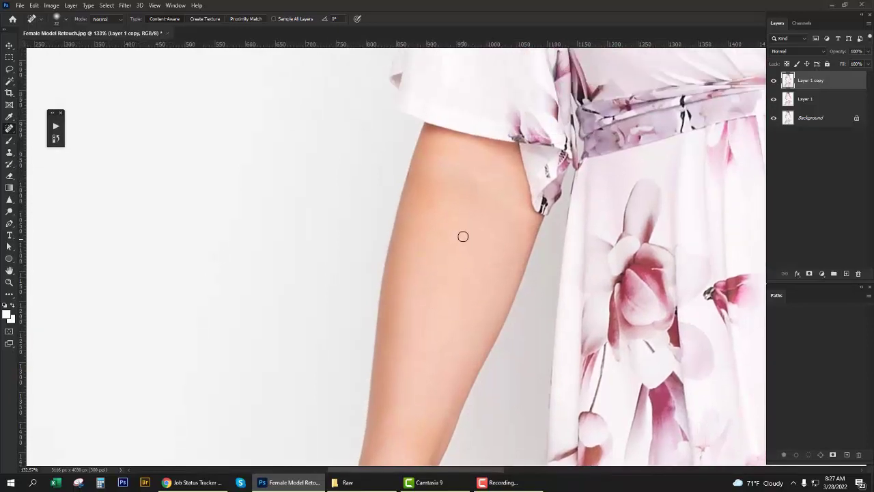
{"action": "left_click", "coordinate": [454, 250]}
Spot-heal the wrist blemishes and the mark beside the thumb.
{"action": "left_click_drag", "start_coordinate": [472, 282], "coordinate": [487, 260]}
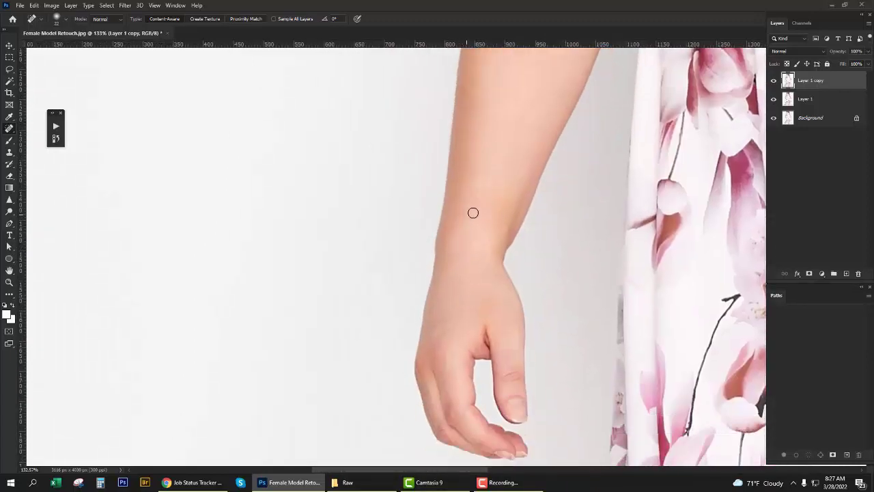
{"action": "left_click", "coordinate": [476, 278]}
{"action": "left_click", "coordinate": [491, 247]}
{"action": "left_click", "coordinate": [449, 298]}
{"action": "left_click", "coordinate": [448, 303]}
{"action": "left_click", "coordinate": [461, 310]}
{"action": "left_click", "coordinate": [458, 285]}
{"action": "left_click", "coordinate": [509, 360]}
With the Patch tool, lasso several back-of-hand blemishes and the wrist crease and patch them from clean skin.
{"action": "key", "text": "shift+j"}
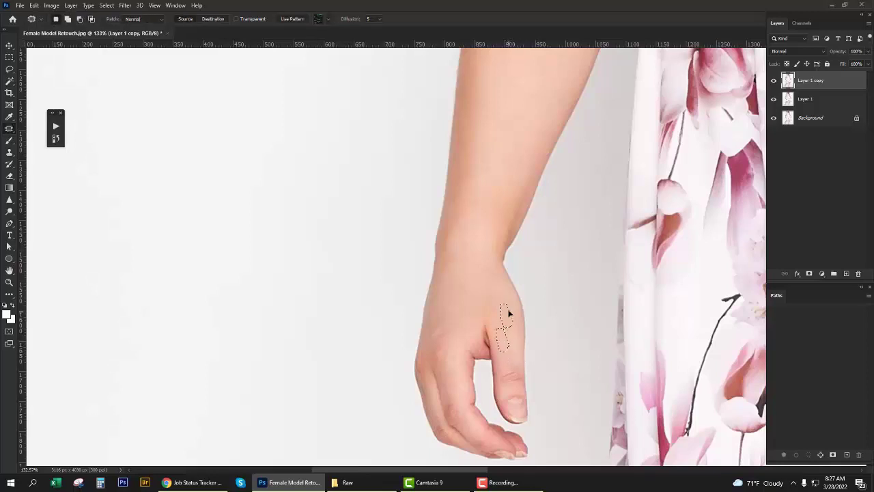
{"action": "scroll", "coordinate": [514, 352], "scroll_direction": "up", "scroll_amount": 1}
{"action": "left_click", "coordinate": [509, 376]}
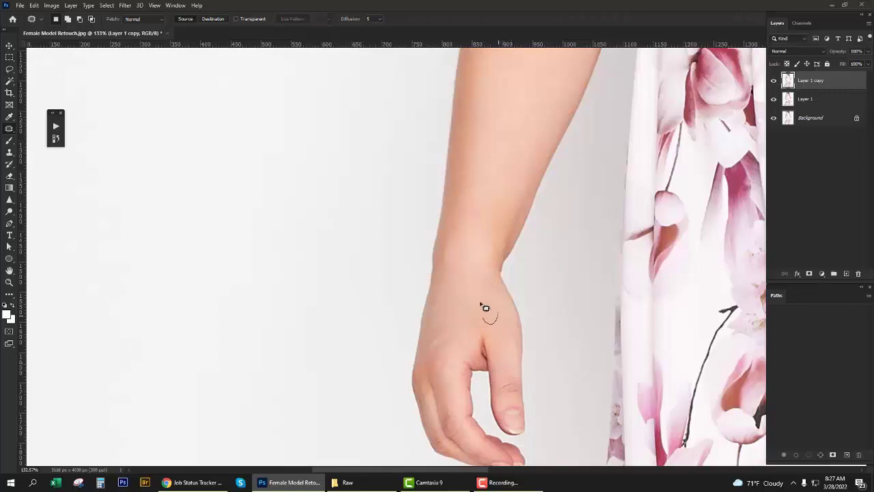
{"action": "left_click_drag", "start_coordinate": [484, 307], "coordinate": [476, 289]}
{"action": "left_click", "coordinate": [449, 354]}
{"action": "left_click_drag", "start_coordinate": [444, 349], "coordinate": [440, 350]}
{"action": "left_click_drag", "start_coordinate": [469, 304], "coordinate": [478, 294]}
{"action": "mouse_move", "coordinate": [497, 327]}
{"action": "left_mouse_down"}
{"action": "mouse_move", "coordinate": [439, 273]}
{"action": "mouse_move", "coordinate": [454, 311]}
{"action": "left_mouse_up"}
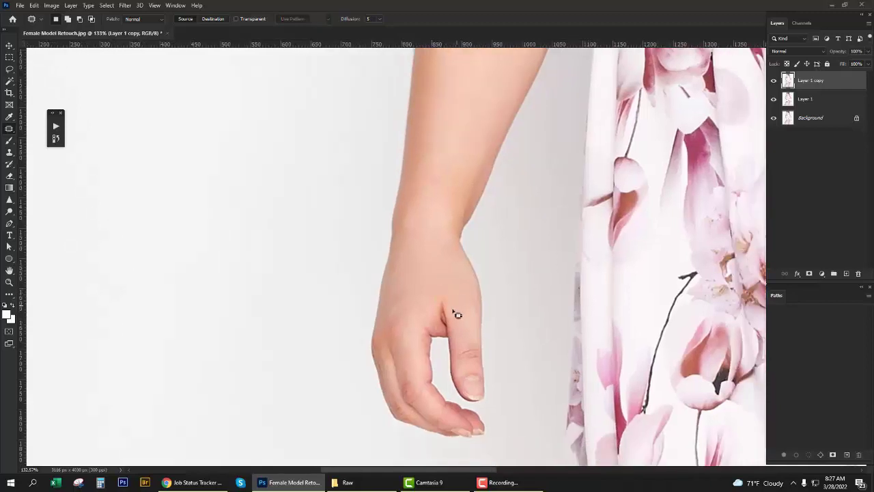
{"action": "left_click", "coordinate": [459, 266]}
{"action": "mouse_move", "coordinate": [445, 258]}
{"action": "left_mouse_down"}
{"action": "mouse_move", "coordinate": [425, 243]}
{"action": "mouse_move", "coordinate": [473, 284]}
{"action": "mouse_move", "coordinate": [478, 273]}
{"action": "mouse_move", "coordinate": [506, 268]}
{"action": "left_mouse_up"}
{"action": "left_click", "coordinate": [492, 247]}
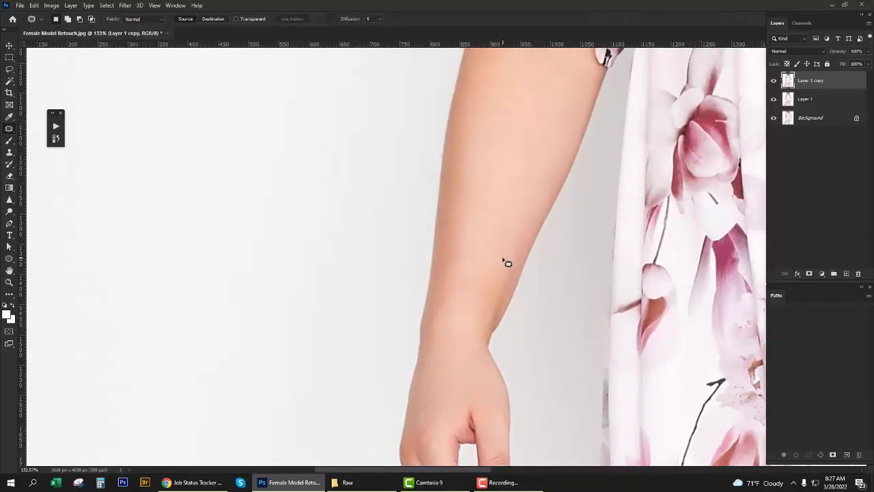
Sample arm skin tones and dab a faint 15%-opacity tone onto the forearm.
{"action": "key", "text": "b"}
{"action": "left_click", "coordinate": [511, 248], "text": "alt"}
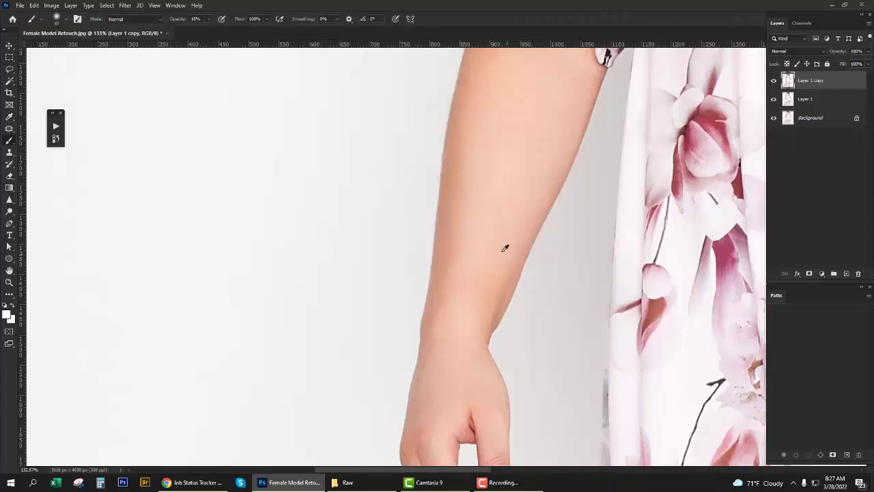
{"action": "left_click", "coordinate": [504, 248], "text": "alt"}
{"action": "left_click", "coordinate": [465, 217], "text": "alt"}
{"action": "scroll", "coordinate": [480, 235], "scroll_direction": "up", "scroll_amount": 2}
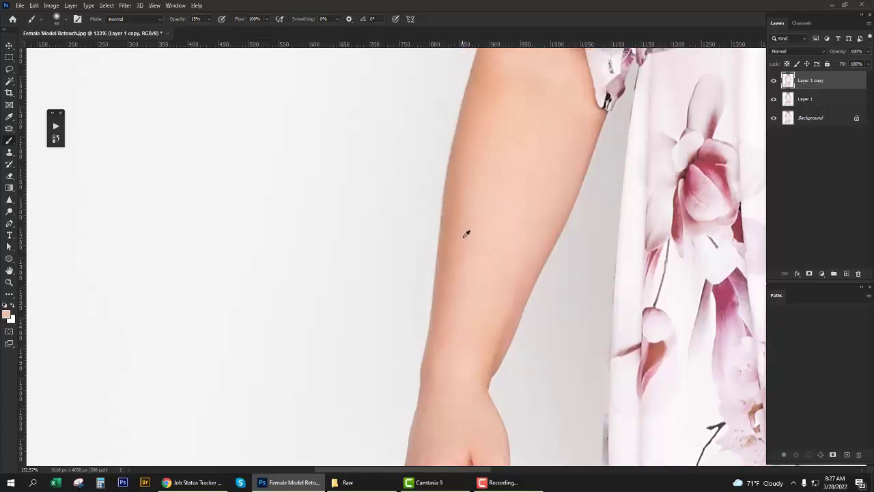
{"action": "scroll", "coordinate": [477, 212], "scroll_direction": "up", "scroll_amount": 3}
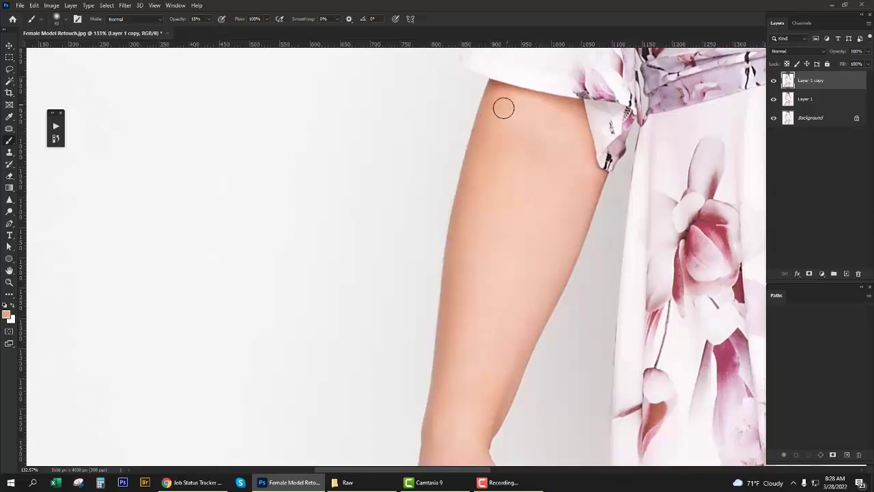
{"action": "left_click", "coordinate": [527, 106], "text": "alt"}
{"action": "left_click", "coordinate": [478, 189], "text": "alt"}
{"action": "scroll", "coordinate": [531, 235], "scroll_direction": "down", "scroll_amount": 2}
{"action": "left_click", "coordinate": [559, 181]}
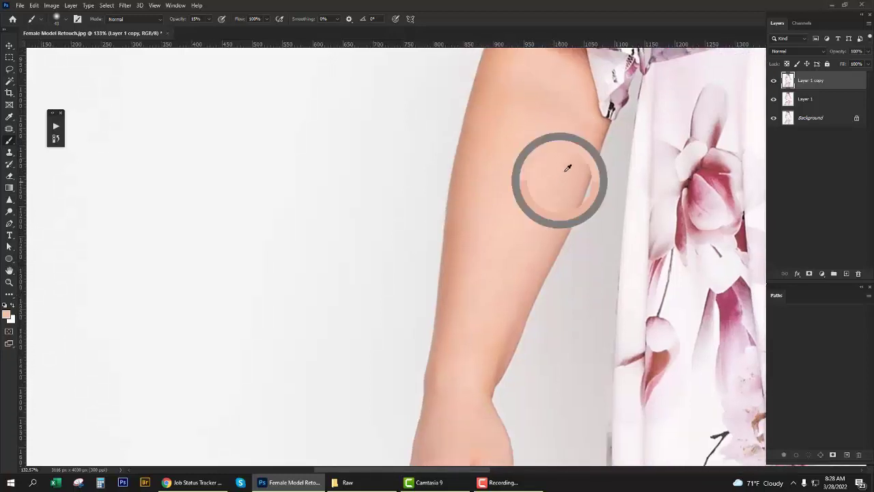
Sample and softly brush skin tones over the wrist and back of the hand.
{"action": "scroll", "coordinate": [519, 227], "scroll_direction": "down", "scroll_amount": 4}
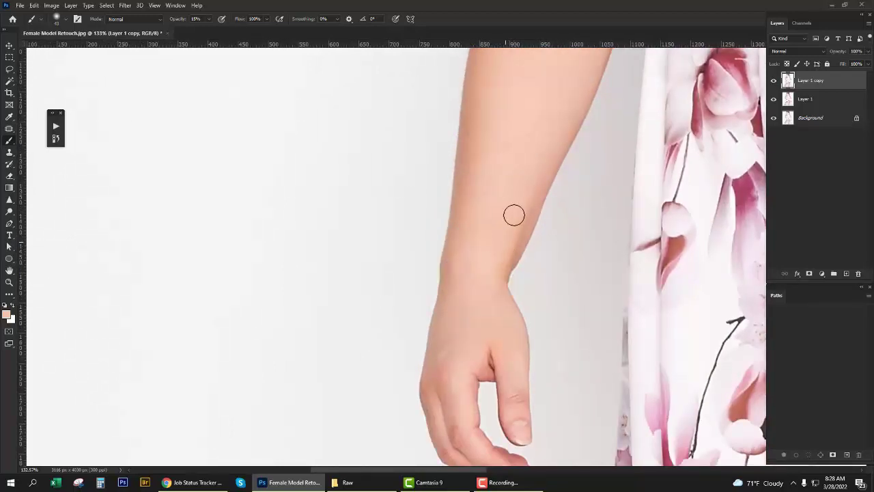
{"action": "left_click", "coordinate": [495, 256], "text": "alt"}
{"action": "scroll", "coordinate": [471, 300], "scroll_direction": "down", "scroll_amount": 2}
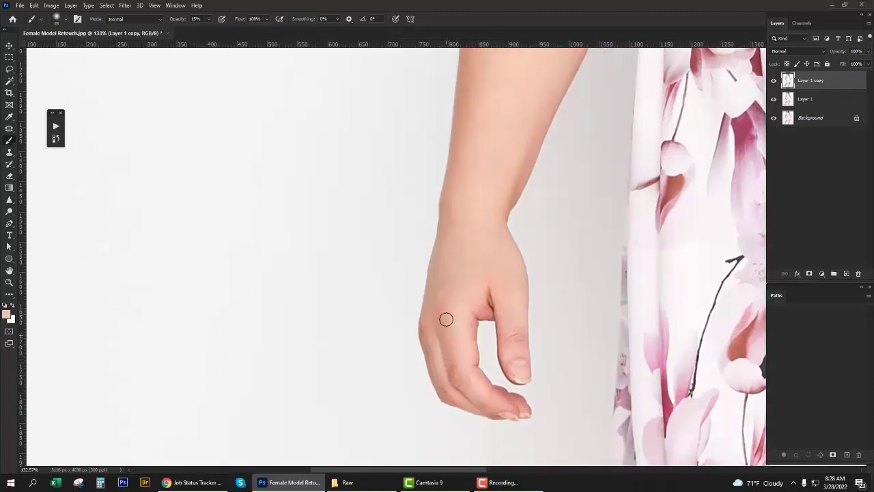
{"action": "left_click", "coordinate": [449, 269], "text": "alt"}
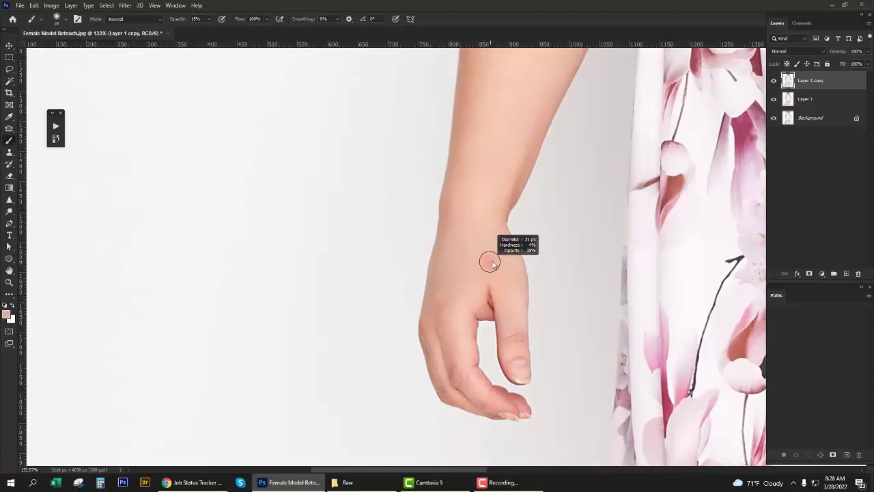
{"action": "left_click_drag", "start_coordinate": [491, 259], "coordinate": [476, 255]}
{"action": "left_click", "coordinate": [472, 249], "text": "alt"}
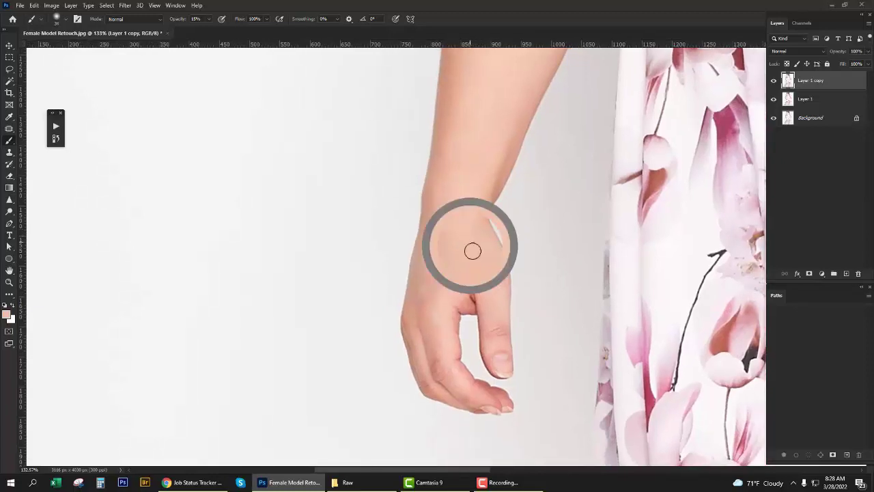
{"action": "left_click", "coordinate": [425, 294], "text": "alt"}
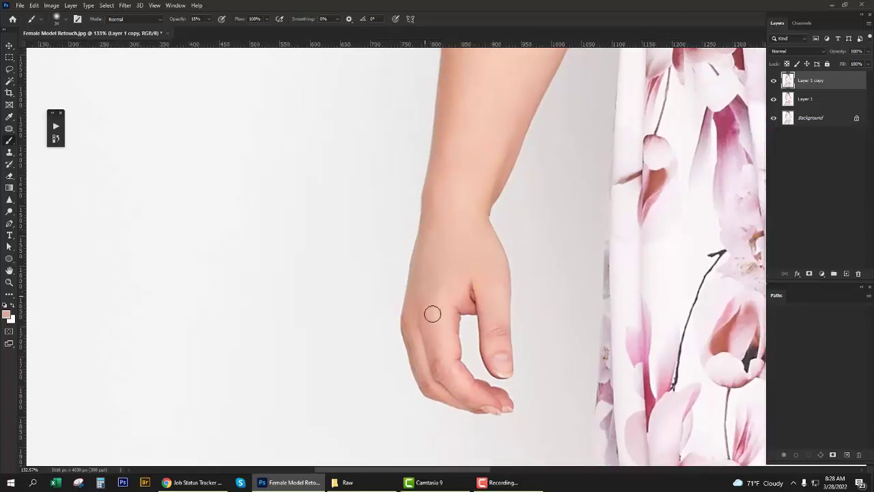
{"action": "left_click", "coordinate": [430, 347], "text": "alt"}
{"action": "left_click", "coordinate": [432, 327], "text": "alt"}
{"action": "left_click_drag", "start_coordinate": [463, 298], "coordinate": [466, 365]}
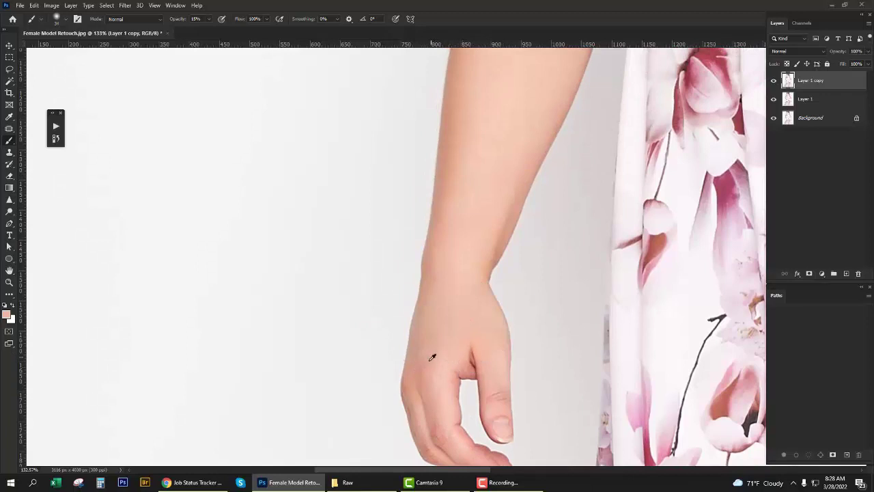
{"action": "scroll", "coordinate": [460, 324], "scroll_direction": "down", "scroll_amount": 3}
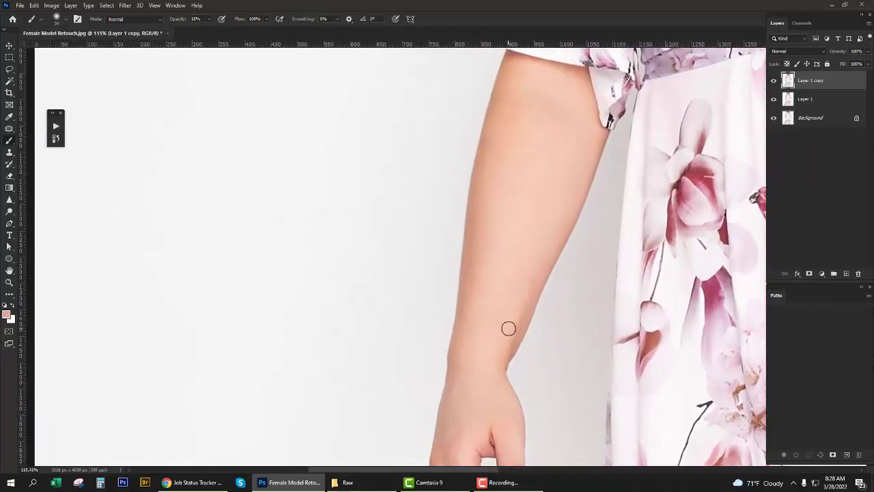
{"action": "key", "text": "j"}
{"action": "key", "text": "shift+j"}
{"action": "key", "text": "shift+j"}
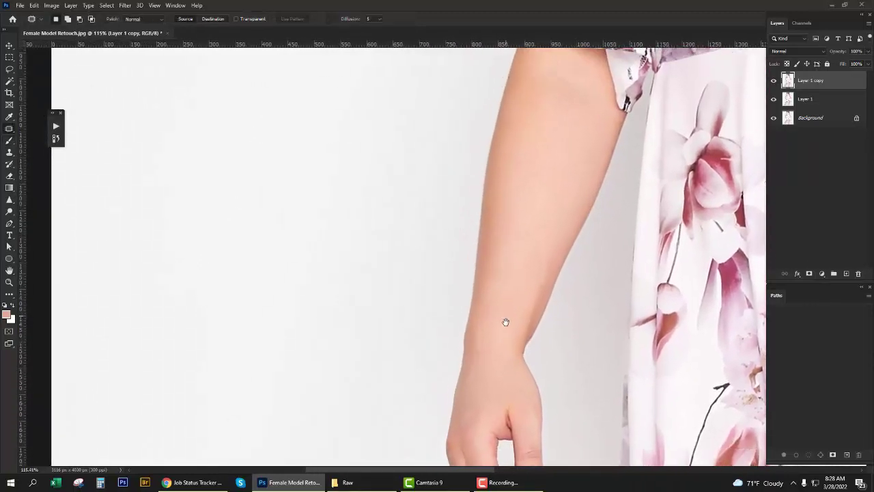
Patch out the small forearm and wrist marks.
{"action": "left_click_drag", "start_coordinate": [523, 262], "coordinate": [517, 318]}
{"action": "key", "text": "ctrl+d"}
{"action": "left_click_drag", "start_coordinate": [531, 253], "coordinate": [537, 233]}
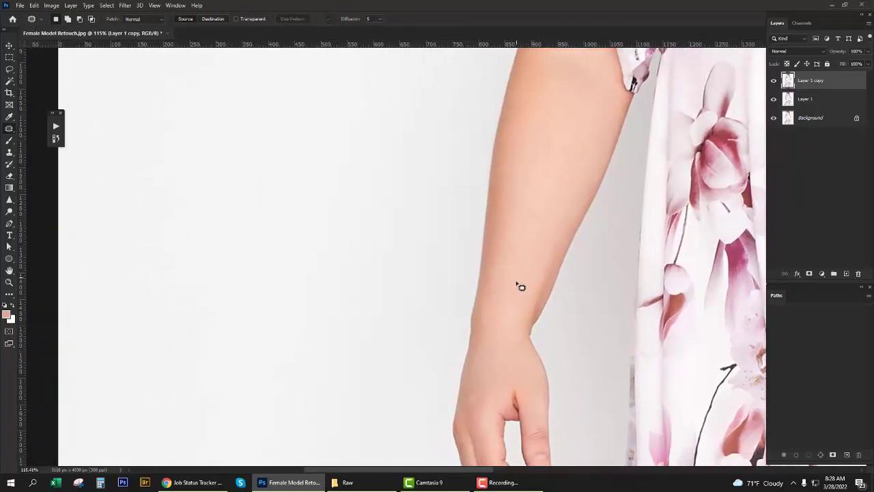
{"action": "mouse_move", "coordinate": [504, 308]}
{"action": "left_mouse_down"}
{"action": "mouse_move", "coordinate": [515, 250]}
{"action": "mouse_move", "coordinate": [527, 258]}
{"action": "left_mouse_up"}
{"action": "key", "text": "ctrl+d"}
Clone-stamp at 20% to smooth the forearm, upper arm and armpit edge.
{"action": "key", "text": "s"}
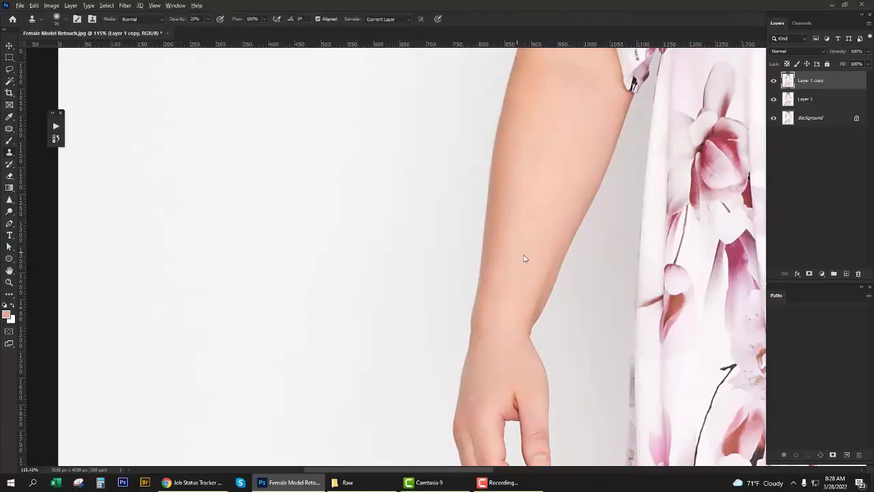
{"action": "left_click", "coordinate": [542, 169], "text": "alt"}
{"action": "left_click_drag", "start_coordinate": [513, 274], "coordinate": [509, 298]}
{"action": "scroll", "coordinate": [515, 205], "scroll_direction": "up", "scroll_amount": 3}
{"action": "left_click", "coordinate": [552, 185], "text": "alt"}
{"action": "mouse_move", "coordinate": [577, 164]}
{"action": "left_mouse_down"}
{"action": "mouse_move", "coordinate": [597, 170]}
{"action": "mouse_move", "coordinate": [551, 129]}
{"action": "mouse_move", "coordinate": [605, 144]}
{"action": "left_mouse_up"}
{"action": "left_click", "coordinate": [579, 188], "text": "alt"}
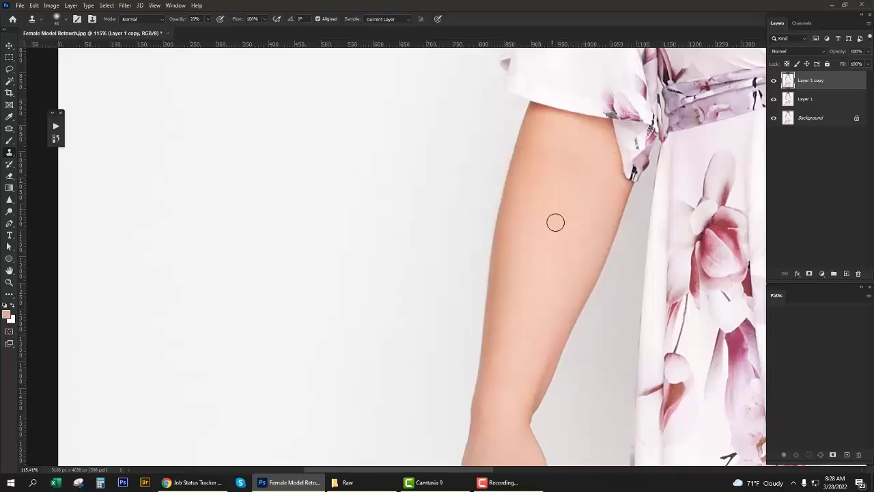
Clone-smooth the wrist and hand, then hide Layer 1 copy to compare.
{"action": "scroll", "coordinate": [554, 222], "scroll_direction": "down", "scroll_amount": 5}
{"action": "scroll", "coordinate": [497, 343], "scroll_direction": "down", "scroll_amount": 3}
{"action": "left_click", "coordinate": [465, 322]}
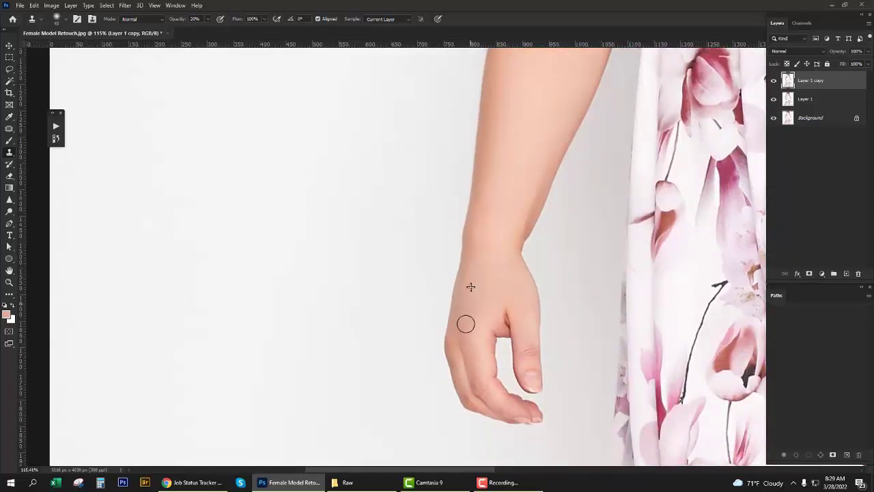
{"action": "left_click", "coordinate": [505, 266], "text": "alt"}
{"action": "left_click_drag", "start_coordinate": [511, 298], "coordinate": [493, 280]}
{"action": "left_click", "coordinate": [493, 215], "text": "alt"}
{"action": "left_click", "coordinate": [492, 241]}
{"action": "scroll", "coordinate": [460, 346], "scroll_direction": "down", "scroll_amount": 2}
{"action": "scroll", "coordinate": [490, 260], "scroll_direction": "up", "scroll_amount": 1}
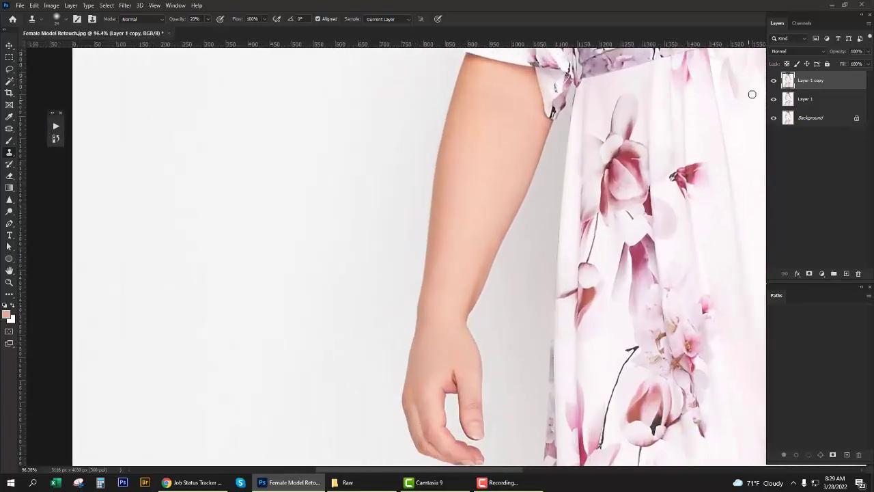
{"action": "left_click", "coordinate": [774, 82]}
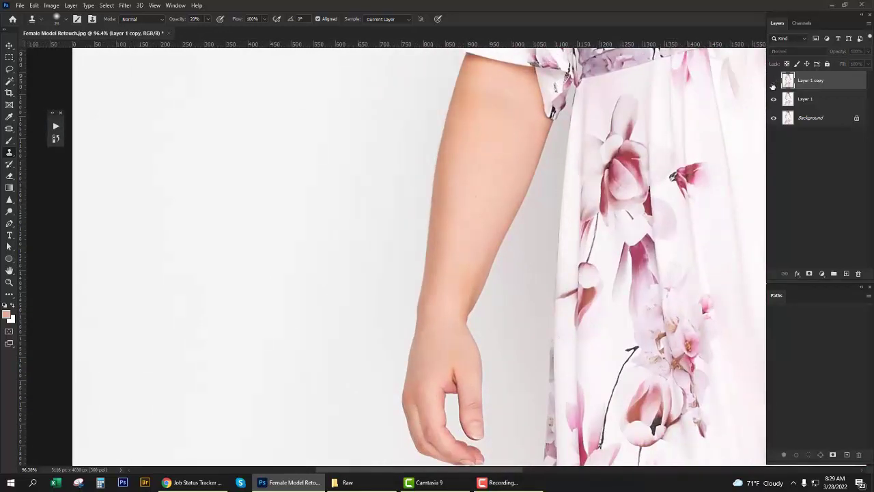
Show Layer 1 copy again and patch a few small spots on the right forearm.
{"action": "left_click", "coordinate": [773, 82]}
{"action": "left_click_drag", "start_coordinate": [586, 211], "coordinate": [329, 254]}
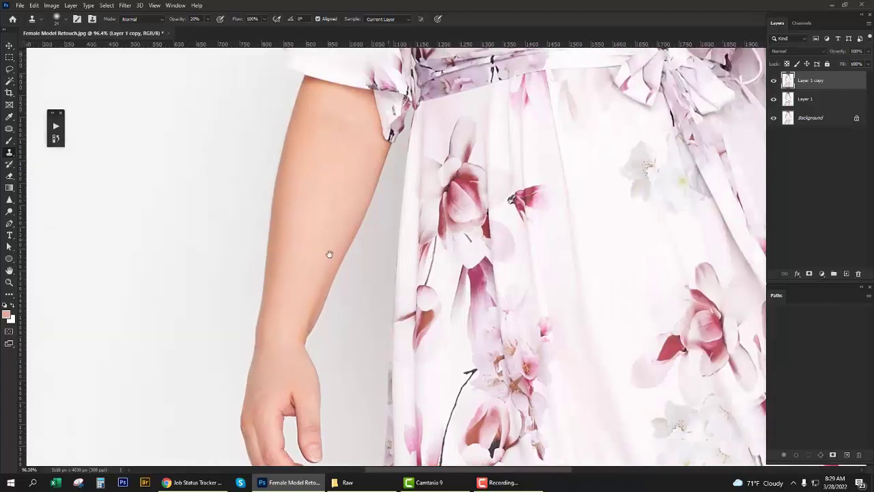
{"action": "left_click_drag", "start_coordinate": [537, 216], "coordinate": [437, 205]}
{"action": "scroll", "coordinate": [547, 276], "scroll_direction": "up", "scroll_amount": 2}
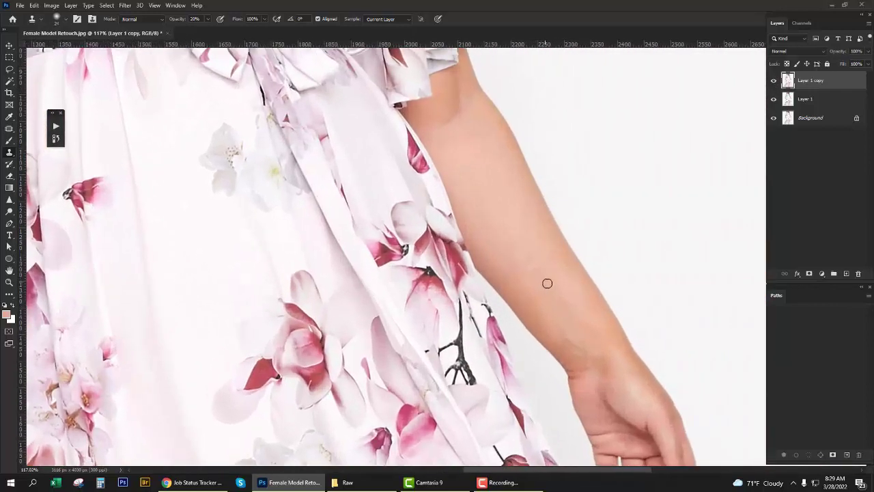
{"action": "key", "text": "j"}
{"action": "key", "text": "shift+j"}
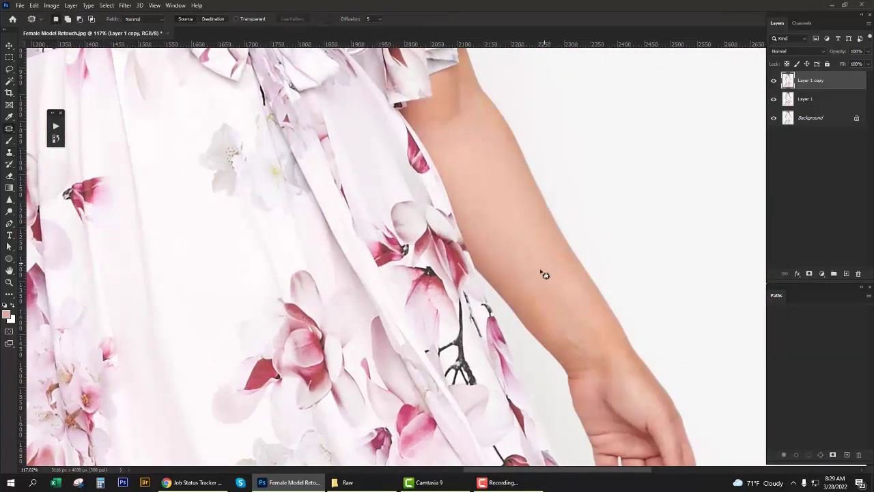
{"action": "scroll", "coordinate": [519, 244], "scroll_direction": "right", "scroll_amount": 1}
{"action": "left_click_drag", "start_coordinate": [523, 232], "coordinate": [492, 195]}
{"action": "left_click_drag", "start_coordinate": [472, 240], "coordinate": [452, 195]}
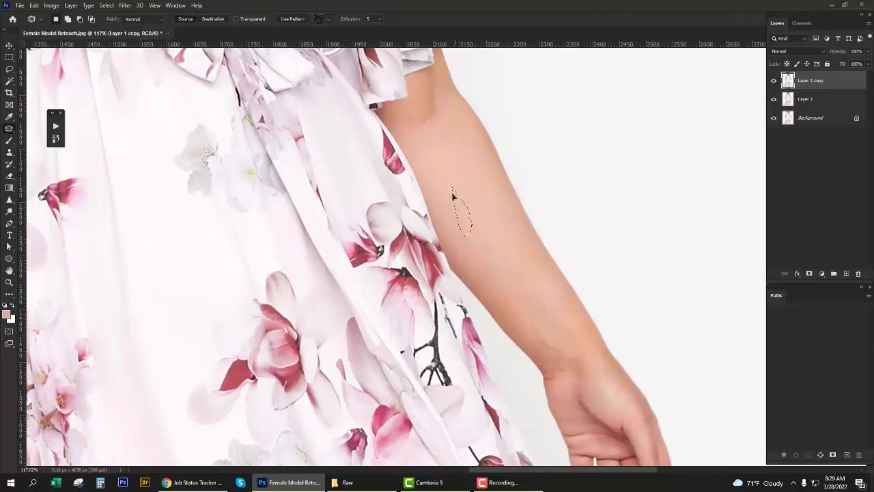
{"action": "scroll", "coordinate": [532, 276], "scroll_direction": "down", "scroll_amount": 2}
{"action": "mouse_move", "coordinate": [518, 256]}
{"action": "left_mouse_down"}
{"action": "mouse_move", "coordinate": [501, 236]}
{"action": "mouse_move", "coordinate": [468, 230]}
{"action": "left_mouse_up"}
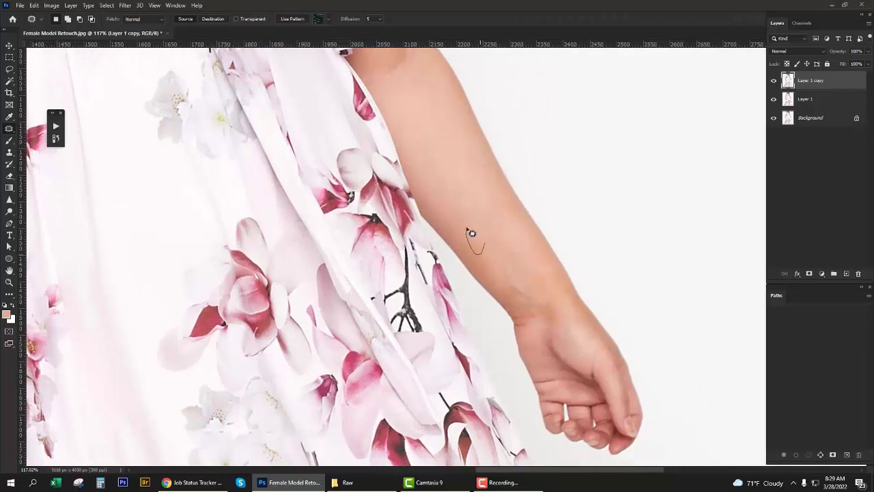
{"action": "key", "text": "ctrl+d"}
{"action": "scroll", "coordinate": [523, 255], "scroll_direction": "down", "scroll_amount": 2}
Brush sampled skin tones at 10% opacity over the forearm, wrist and upper-arm shadow.
{"action": "key", "text": "b"}
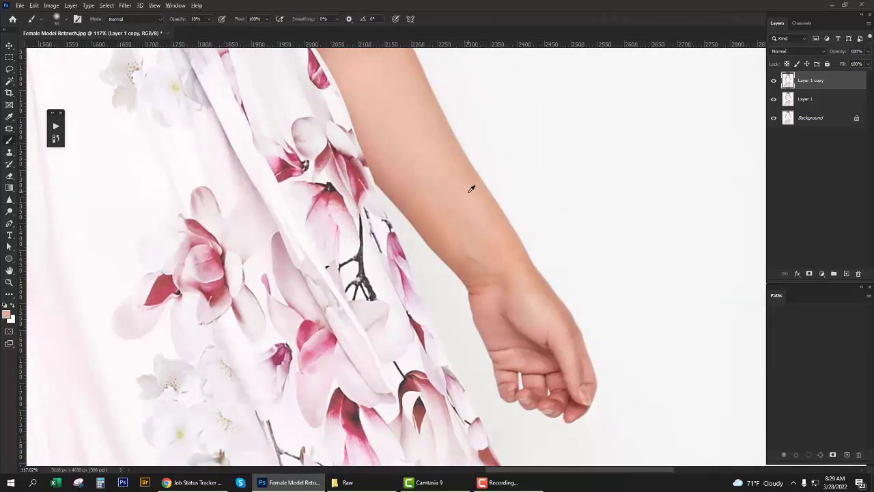
{"action": "left_click", "coordinate": [470, 191], "text": "alt"}
{"action": "left_click", "coordinate": [479, 199], "text": "alt"}
{"action": "left_click", "coordinate": [522, 293], "text": "alt"}
{"action": "left_click_drag", "start_coordinate": [428, 207], "coordinate": [416, 188]}
{"action": "left_click", "coordinate": [482, 199], "text": "alt"}
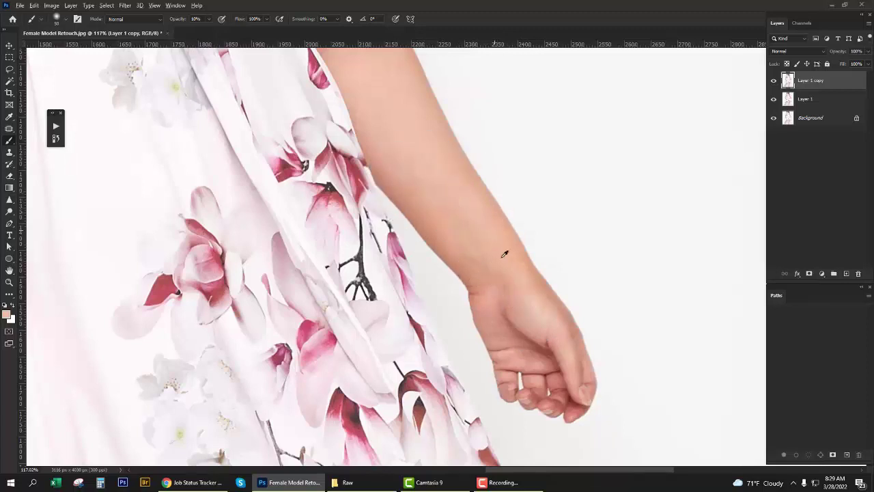
{"action": "left_click", "coordinate": [524, 292], "text": "alt"}
{"action": "scroll", "coordinate": [546, 286], "scroll_direction": "down", "scroll_amount": 2}
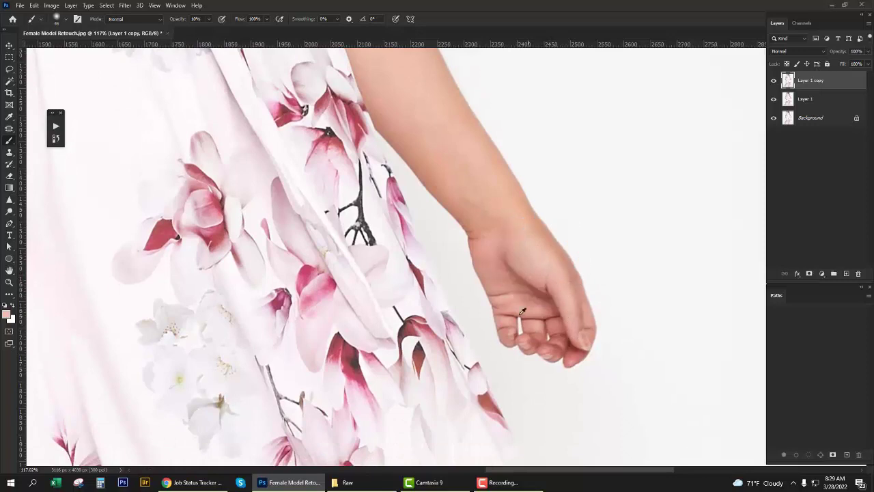
{"action": "scroll", "coordinate": [492, 254], "scroll_direction": "up", "scroll_amount": 4}
{"action": "left_click", "coordinate": [442, 216], "text": "alt"}
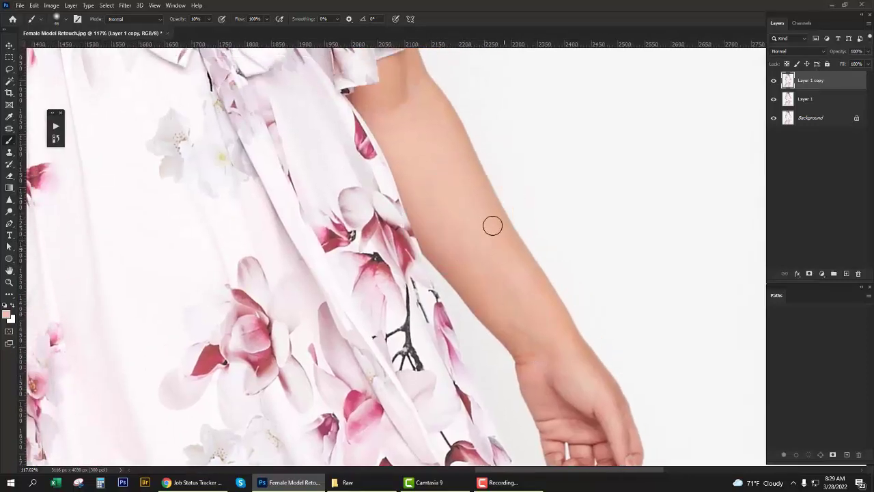
{"action": "left_click", "coordinate": [428, 145], "text": "alt"}
{"action": "left_click_drag", "start_coordinate": [383, 97], "coordinate": [402, 74]}
Clone-stamp smooth forearm skin over a spot, sampling from the forearm and then higher on the arm.
{"action": "key", "text": "s"}
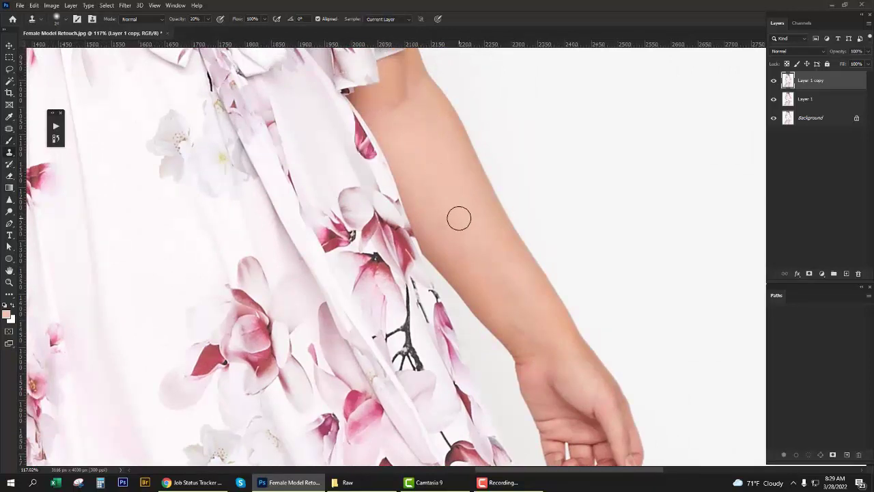
{"action": "right_click", "coordinate": [488, 209], "text": "alt"}
{"action": "left_click", "coordinate": [421, 140], "text": "alt"}
{"action": "left_click", "coordinate": [469, 262]}
{"action": "left_click", "coordinate": [432, 155], "text": "alt"}
Try patching a small area at the arm's edge.
{"action": "key", "text": "j"}
{"action": "left_click_drag", "start_coordinate": [370, 110], "coordinate": [380, 119]}
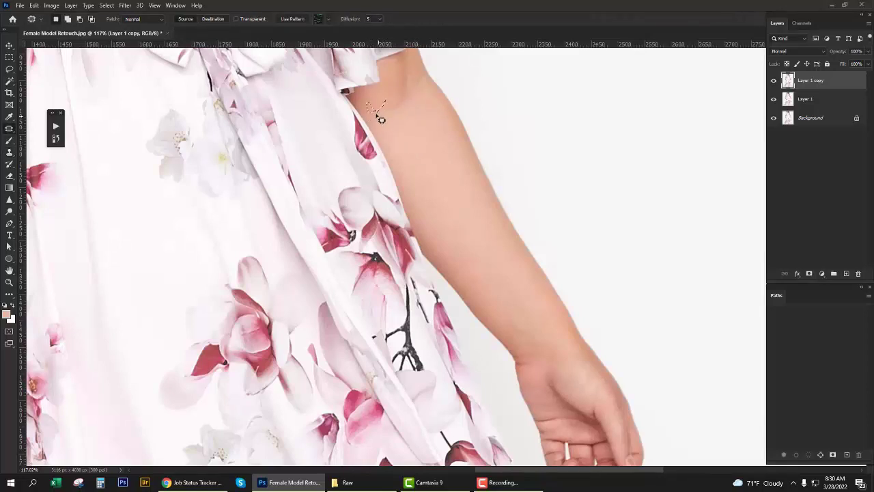
{"action": "key", "text": "ctrl+d"}
Zoom out to both arms and toggle Layer 1 copy off and on to compare.
{"action": "scroll", "coordinate": [448, 164], "scroll_direction": "down", "scroll_amount": 1, "text": "alt"}
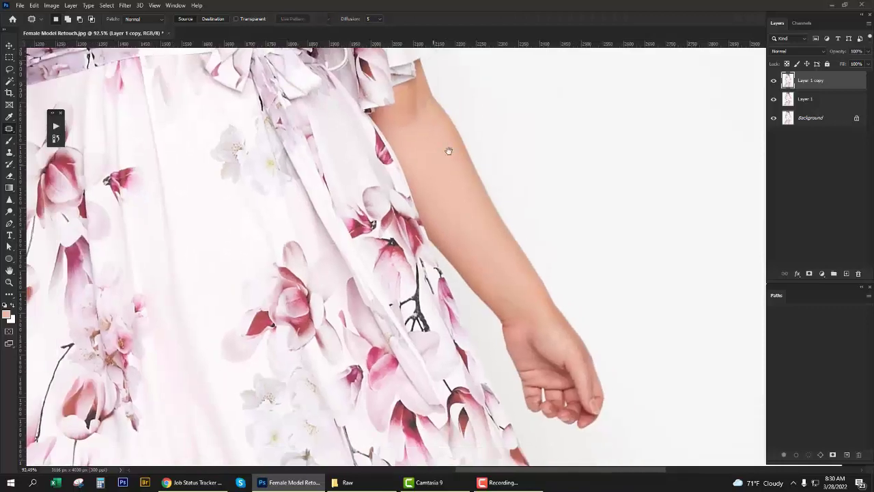
{"action": "scroll", "coordinate": [437, 127], "scroll_direction": "down", "scroll_amount": 1, "text": "alt"}
{"action": "mouse_move", "coordinate": [471, 150]}
{"action": "left_mouse_down"}
{"action": "mouse_move", "coordinate": [530, 193]}
{"action": "mouse_move", "coordinate": [552, 241]}
{"action": "left_mouse_up"}
{"action": "scroll", "coordinate": [552, 242], "scroll_direction": "down", "scroll_amount": 1, "text": "alt"}
{"action": "left_click", "coordinate": [774, 80]}
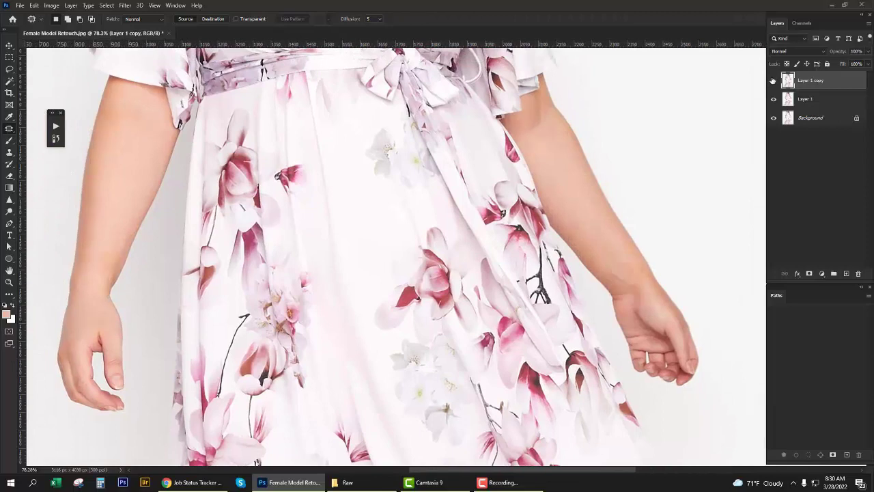
{"action": "left_click", "coordinate": [773, 81]}
Zoom to the legs and spot-heal a small dark blemish on the shin.
{"action": "scroll", "coordinate": [585, 187], "scroll_direction": "down", "scroll_amount": 3, "text": "alt"}
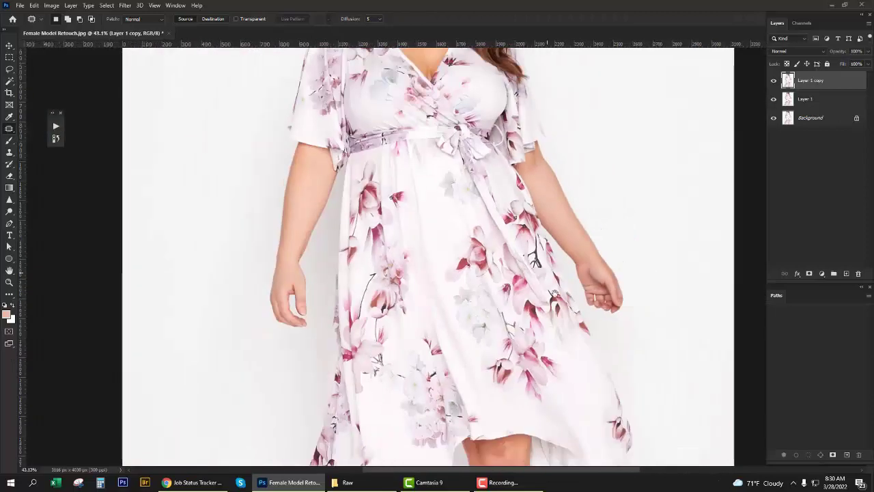
{"action": "scroll", "coordinate": [584, 239], "scroll_direction": "down", "scroll_amount": 5}
{"action": "scroll", "coordinate": [583, 297], "scroll_direction": "up", "scroll_amount": 2, "text": "alt"}
{"action": "scroll", "coordinate": [582, 296], "scroll_direction": "up", "scroll_amount": 1, "text": "alt"}
{"action": "scroll", "coordinate": [594, 280], "scroll_direction": "up", "scroll_amount": 2, "text": "alt"}
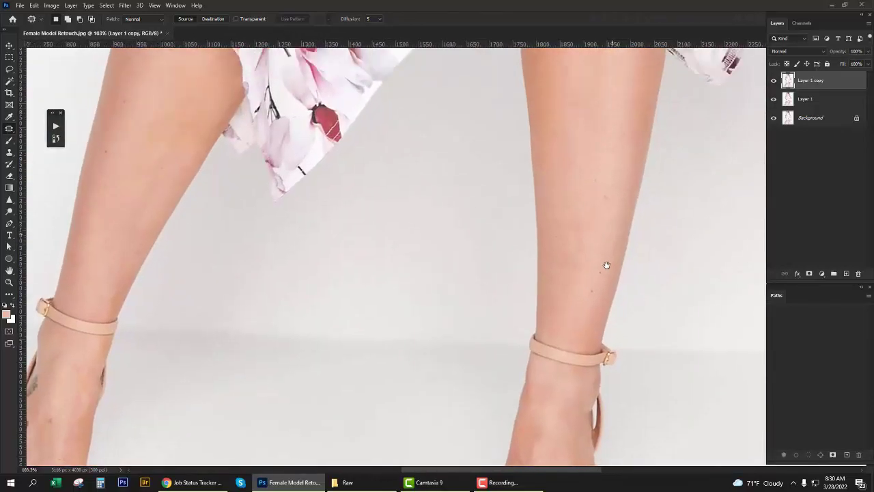
{"action": "scroll", "coordinate": [607, 252], "scroll_direction": "up", "scroll_amount": 1, "text": "alt"}
{"action": "key", "text": "j"}
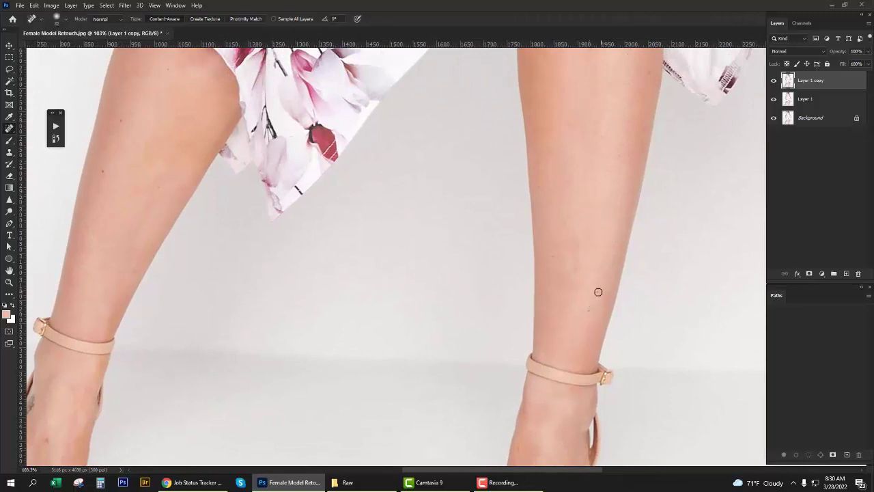
{"action": "left_click", "coordinate": [587, 313]}
Spot-heal more blemishes down the shin and along its edge.
{"action": "scroll", "coordinate": [554, 246], "scroll_direction": "up", "scroll_amount": 2}
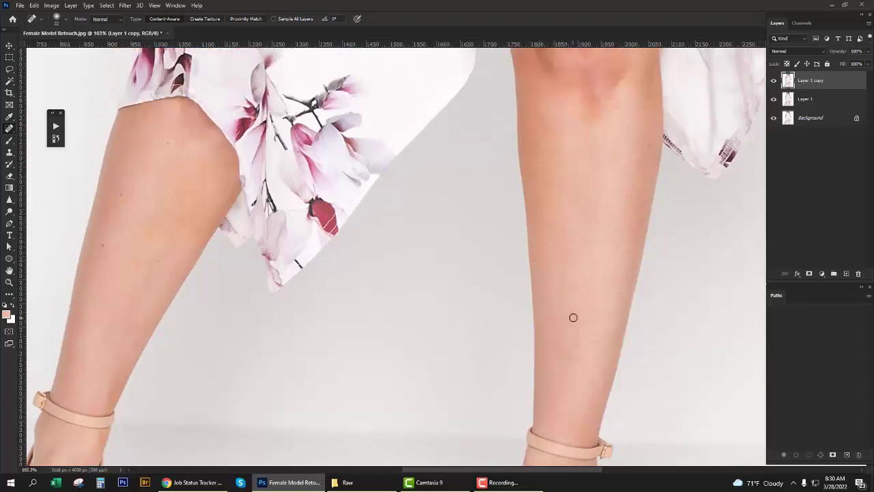
{"action": "left_click_drag", "start_coordinate": [573, 317], "coordinate": [575, 350]}
{"action": "scroll", "coordinate": [548, 312], "scroll_direction": "up", "scroll_amount": 2}
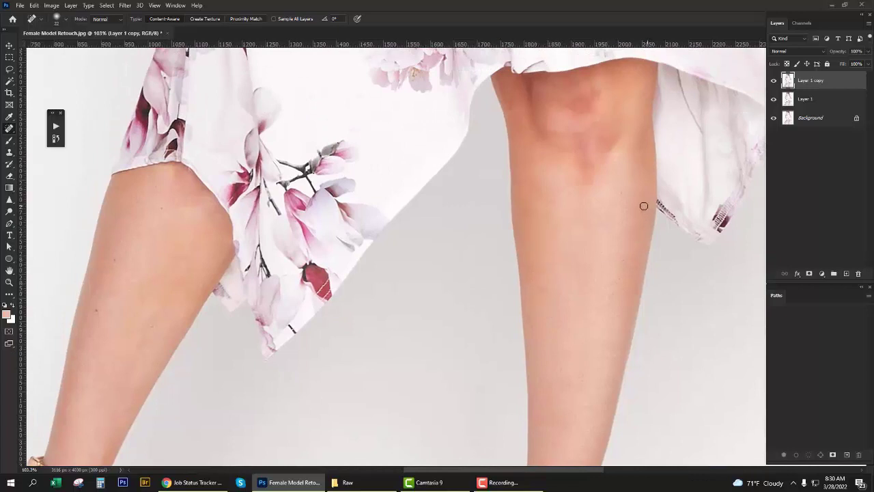
{"action": "left_click_drag", "start_coordinate": [644, 205], "coordinate": [637, 222]}
{"action": "left_click_drag", "start_coordinate": [555, 203], "coordinate": [533, 170]}
Spot-heal the marks near and below the right ankle strap.
{"action": "left_click_drag", "start_coordinate": [537, 264], "coordinate": [634, 224]}
{"action": "left_click_drag", "start_coordinate": [649, 268], "coordinate": [627, 181]}
{"action": "mouse_move", "coordinate": [651, 350]}
{"action": "left_mouse_down"}
{"action": "mouse_move", "coordinate": [627, 252]}
{"action": "mouse_move", "coordinate": [605, 272]}
{"action": "mouse_move", "coordinate": [569, 279]}
{"action": "left_mouse_up"}
{"action": "left_click", "coordinate": [632, 262]}
{"action": "scroll", "coordinate": [611, 312], "scroll_direction": "down", "scroll_amount": 3}
{"action": "left_click", "coordinate": [588, 270]}
{"action": "left_click", "coordinate": [593, 223]}
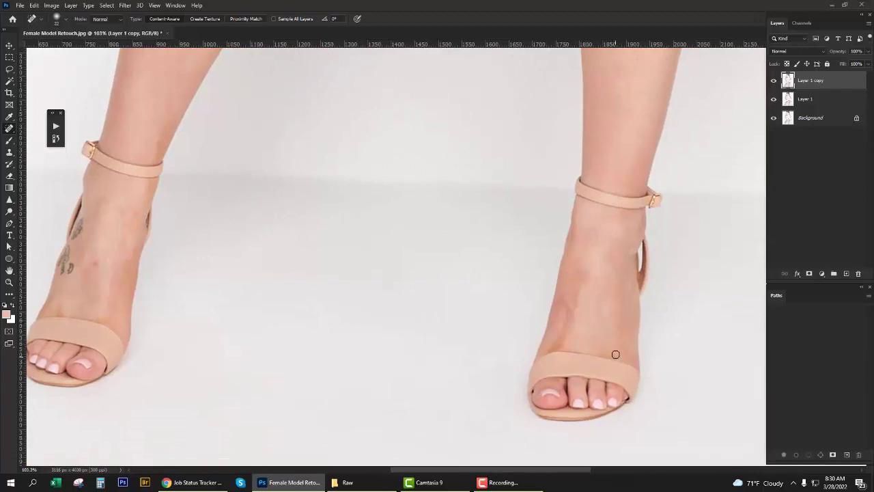
{"action": "key", "text": "b"}
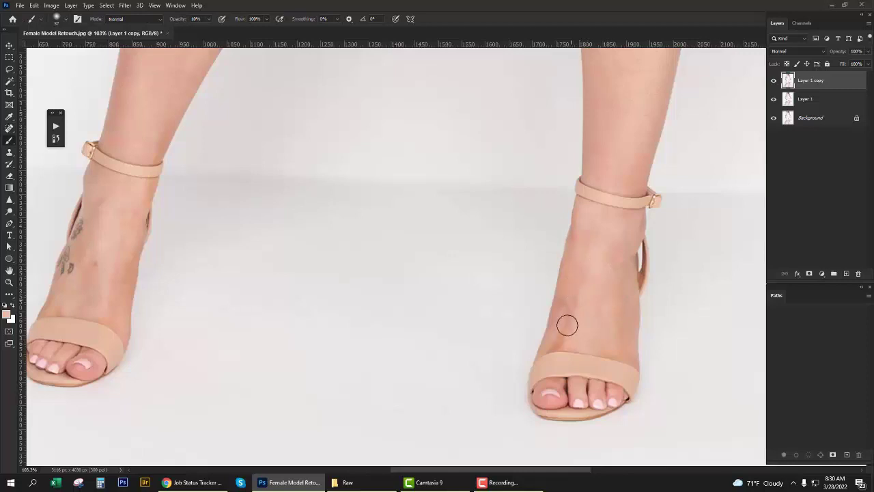
Even the right foot and ankle with a small, low-opacity brush of sampled skin tone; set an ankle clone source.
{"action": "right_click", "coordinate": [554, 344], "text": "alt"}
{"action": "left_click", "coordinate": [590, 260], "text": "alt"}
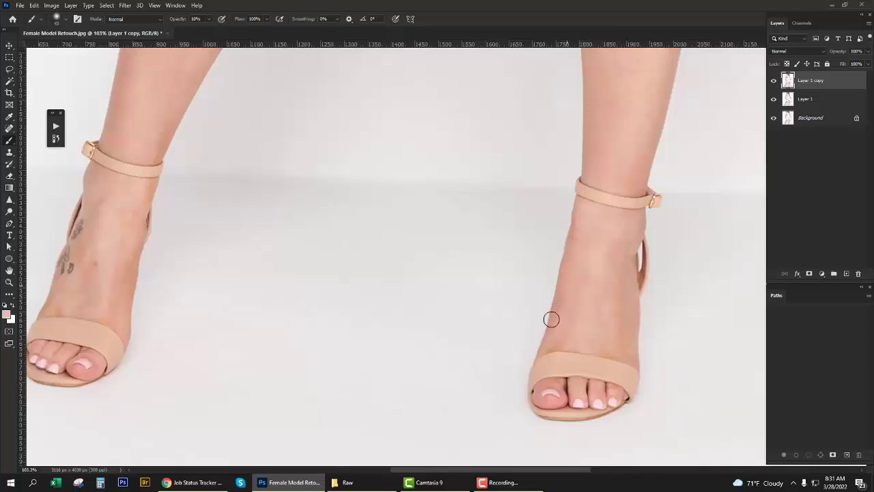
{"action": "left_click", "coordinate": [591, 290], "text": "alt"}
{"action": "left_click_drag", "start_coordinate": [628, 351], "coordinate": [594, 353]}
{"action": "scroll", "coordinate": [582, 263], "scroll_direction": "down", "scroll_amount": 3}
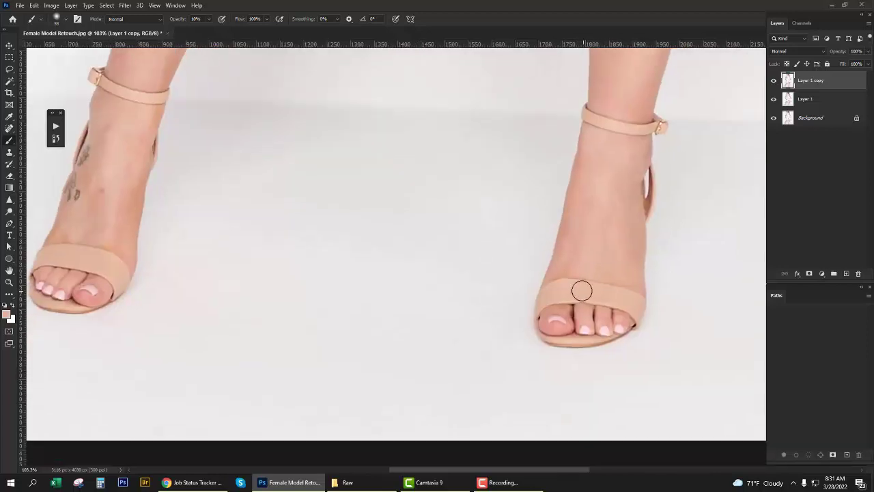
{"action": "left_click", "coordinate": [599, 188], "text": "alt"}
{"action": "scroll", "coordinate": [600, 307], "scroll_direction": "up", "scroll_amount": 1}
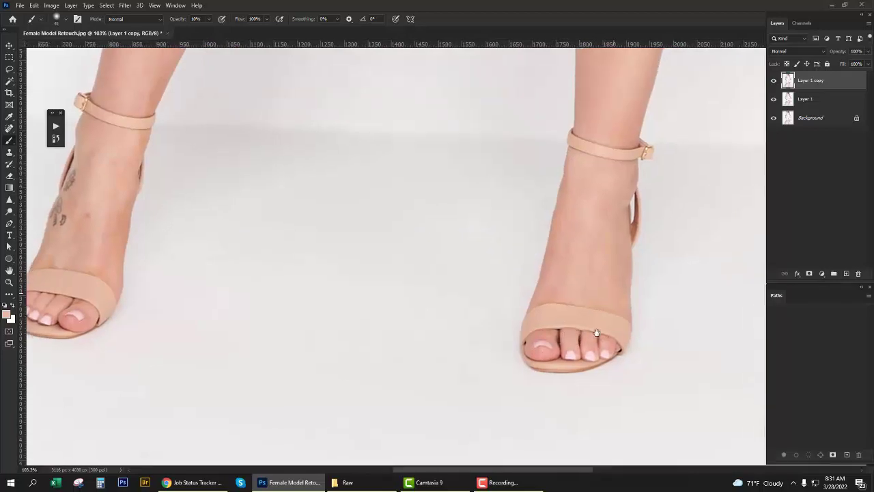
{"action": "scroll", "coordinate": [580, 294], "scroll_direction": "up", "scroll_amount": 2}
{"action": "key", "text": "s"}
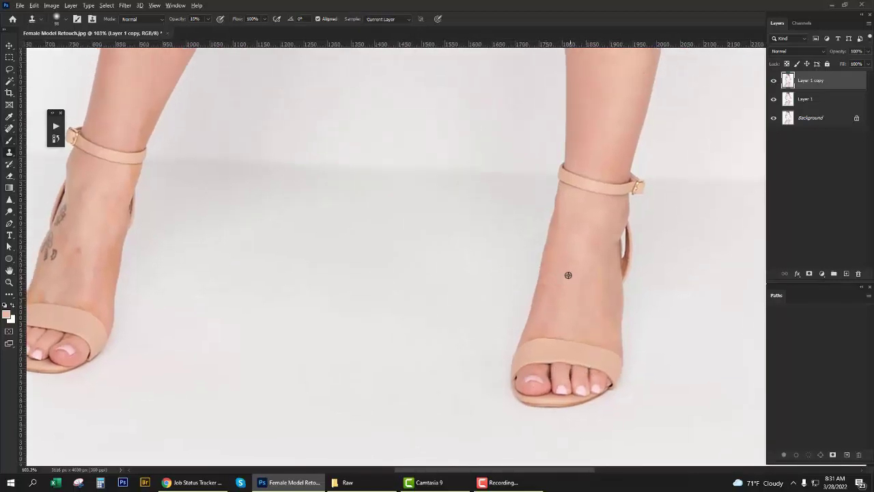
{"action": "left_click", "coordinate": [568, 269], "text": "alt"}
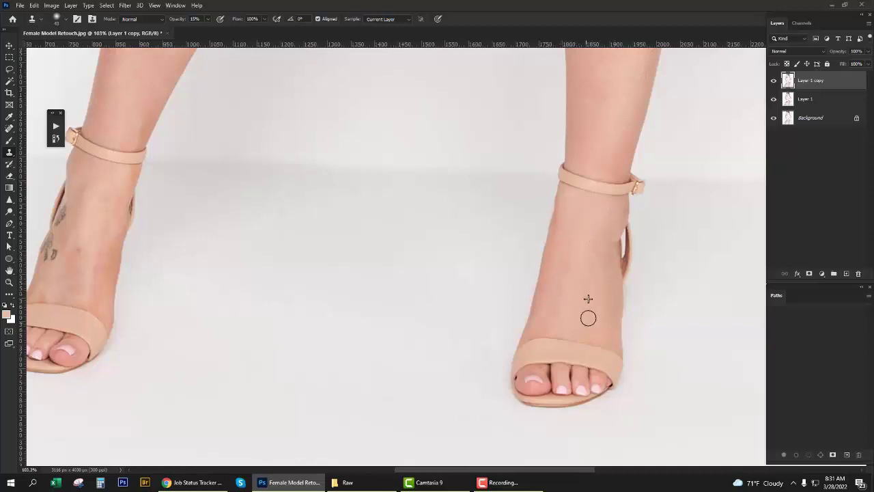
Clone faint smooth skin at 15% opacity over the right ankle and lower calf.
{"action": "left_click", "coordinate": [540, 310], "text": "alt"}
{"action": "mouse_move", "coordinate": [599, 247]}
{"action": "left_mouse_down"}
{"action": "mouse_move", "coordinate": [571, 224]}
{"action": "mouse_move", "coordinate": [584, 209]}
{"action": "left_mouse_up"}
{"action": "scroll", "coordinate": [594, 251], "scroll_direction": "up", "scroll_amount": 3}
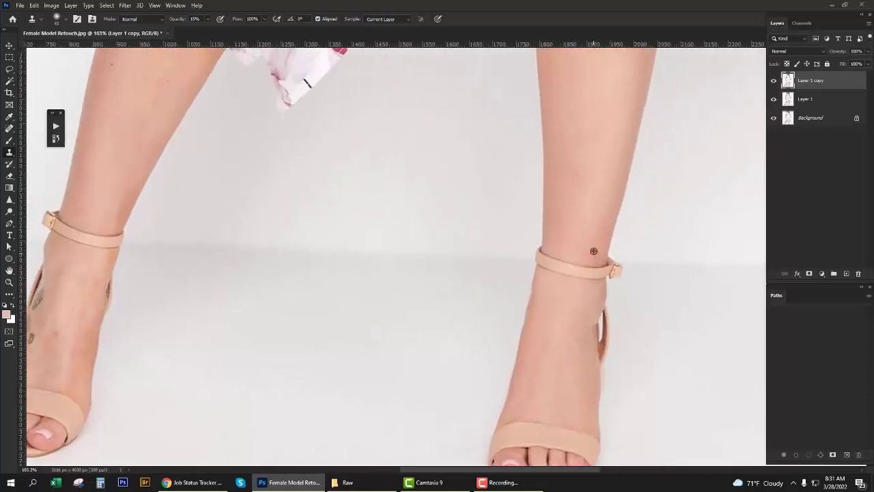
{"action": "mouse_move", "coordinate": [591, 255]}
{"action": "left_mouse_down"}
{"action": "mouse_move", "coordinate": [568, 255]}
{"action": "mouse_move", "coordinate": [577, 249]}
{"action": "left_mouse_up"}
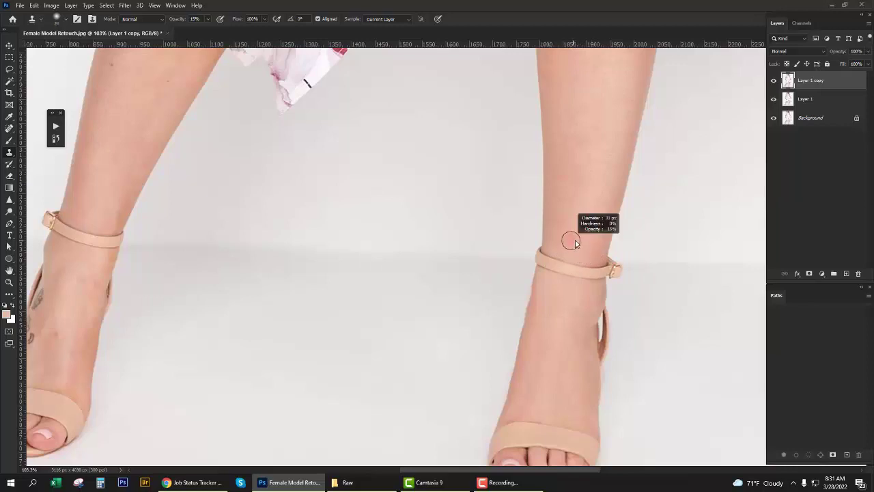
{"action": "left_click_drag", "start_coordinate": [560, 249], "coordinate": [592, 225]}
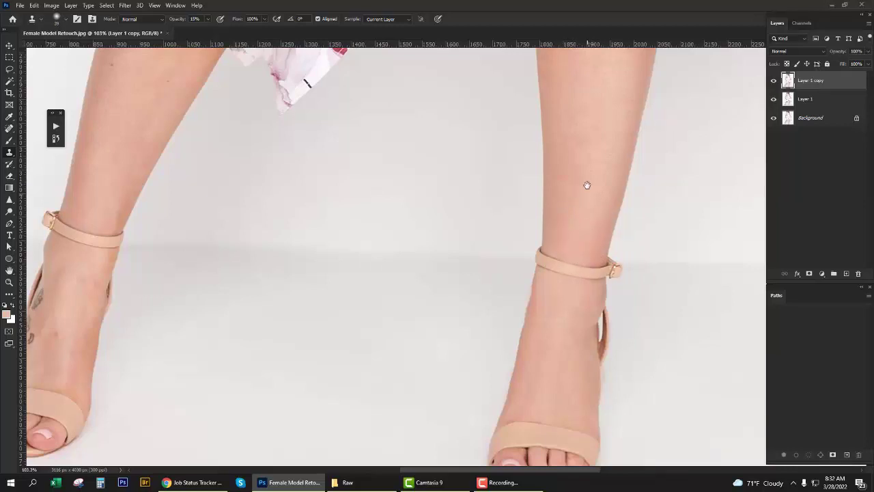
{"action": "left_click_drag", "start_coordinate": [587, 185], "coordinate": [583, 320]}
{"action": "left_click", "coordinate": [573, 239], "text": "alt"}
{"action": "left_click_drag", "start_coordinate": [573, 270], "coordinate": [580, 276]}
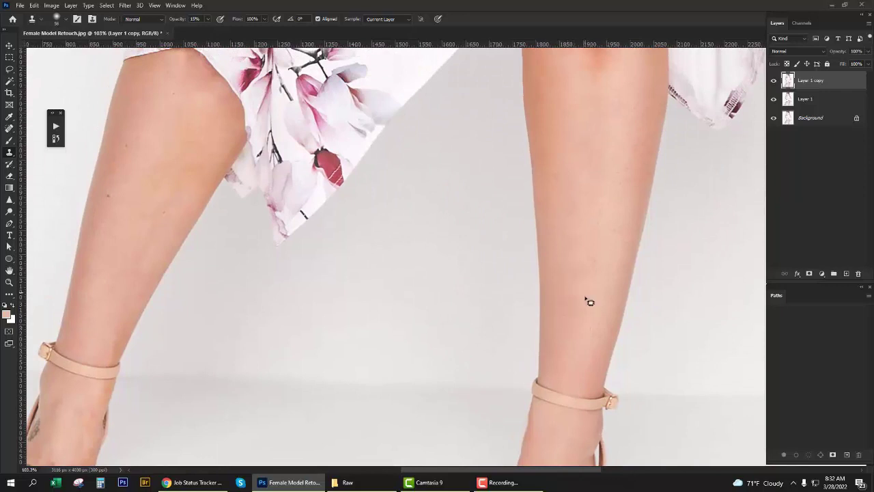
Outline a small blemish on the calf with the Patch tool.
{"action": "key", "text": "j"}
{"action": "left_click_drag", "start_coordinate": [565, 324], "coordinate": [566, 247]}
{"action": "left_click", "coordinate": [588, 312]}
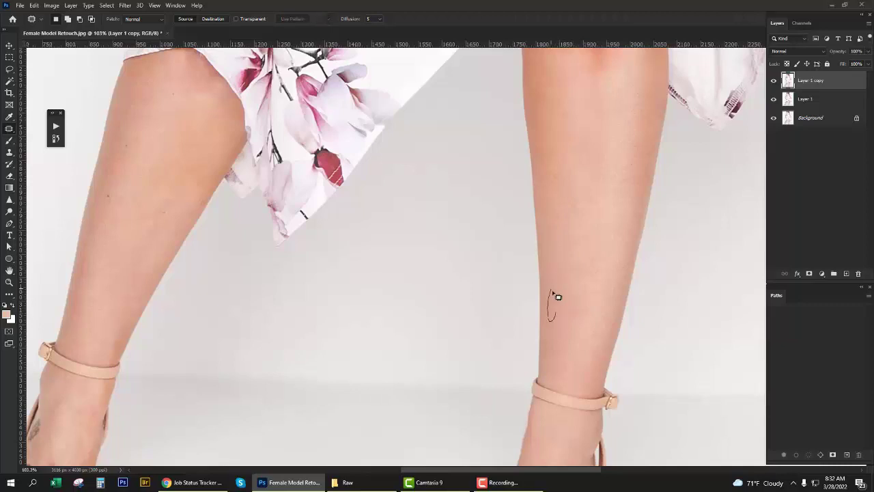
Move the calf patch onto clean skin and clear the selection.
{"action": "left_click_drag", "start_coordinate": [557, 296], "coordinate": [575, 321]}
{"action": "scroll", "coordinate": [554, 293], "scroll_direction": "up", "scroll_amount": 2}
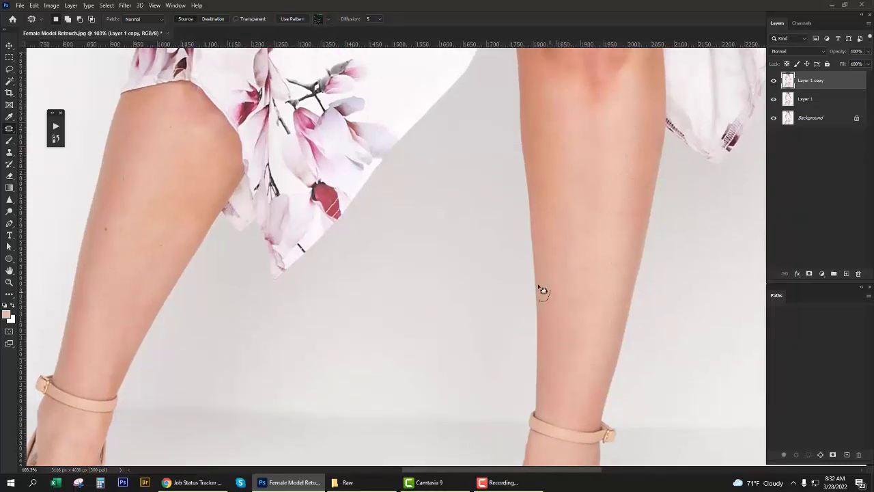
{"action": "scroll", "coordinate": [550, 279], "scroll_direction": "up", "scroll_amount": 3}
{"action": "left_click", "coordinate": [558, 283]}
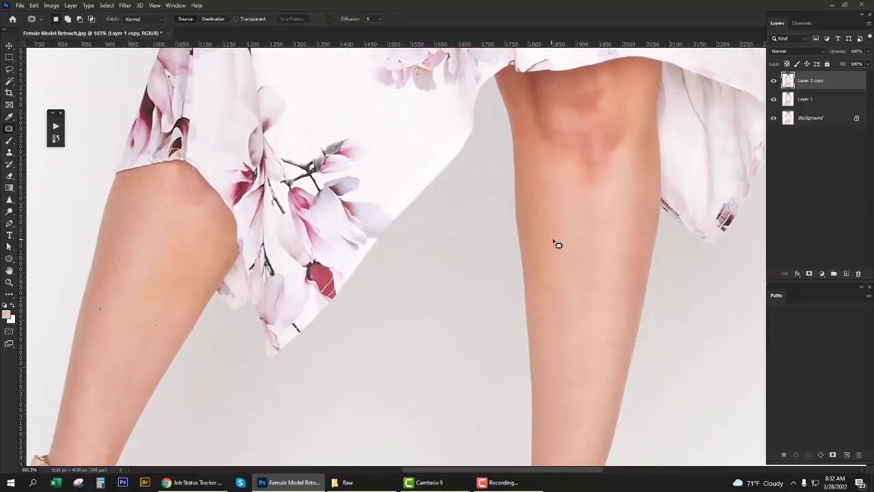
Paint the dark shadow below the right knee with a sampled calf skin tone at 10% opacity.
{"action": "key", "text": "b"}
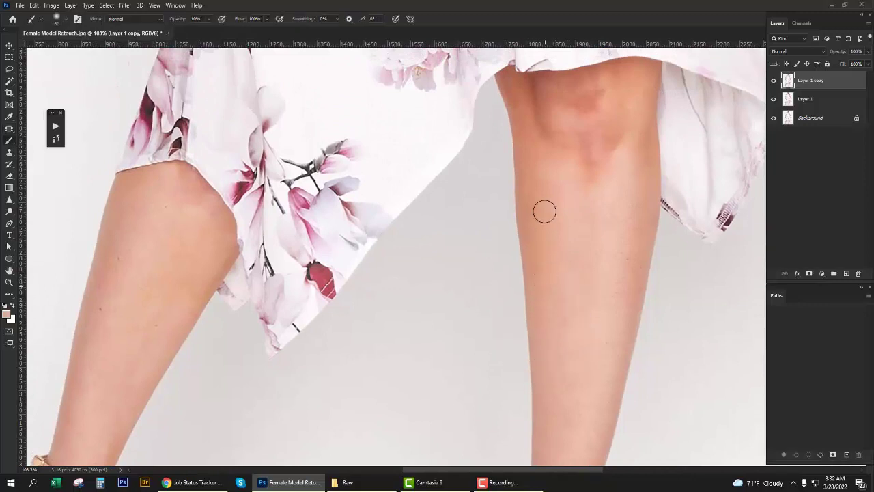
{"action": "scroll", "coordinate": [543, 275], "scroll_direction": "up", "scroll_amount": 2}
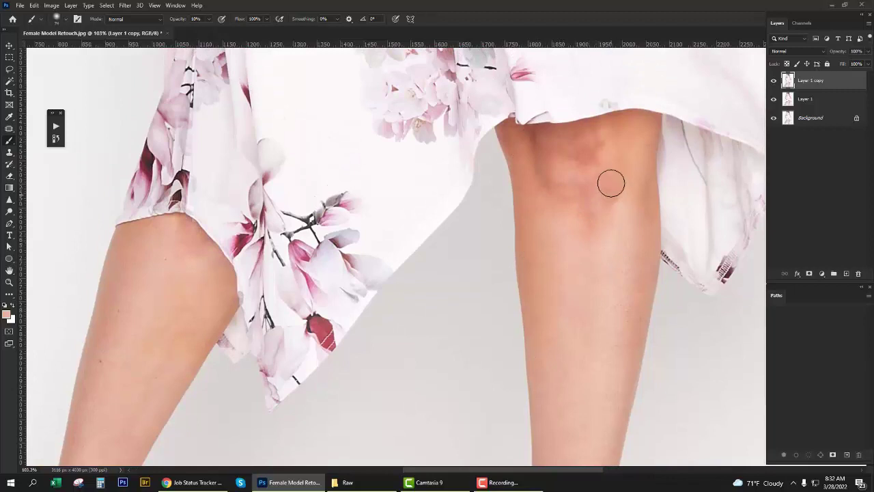
{"action": "right_click", "coordinate": [617, 230], "text": "alt"}
{"action": "left_click", "coordinate": [600, 250], "text": "alt"}
{"action": "mouse_move", "coordinate": [569, 143]}
{"action": "left_mouse_down"}
{"action": "mouse_move", "coordinate": [593, 178]}
{"action": "mouse_move", "coordinate": [548, 153]}
{"action": "left_mouse_up"}
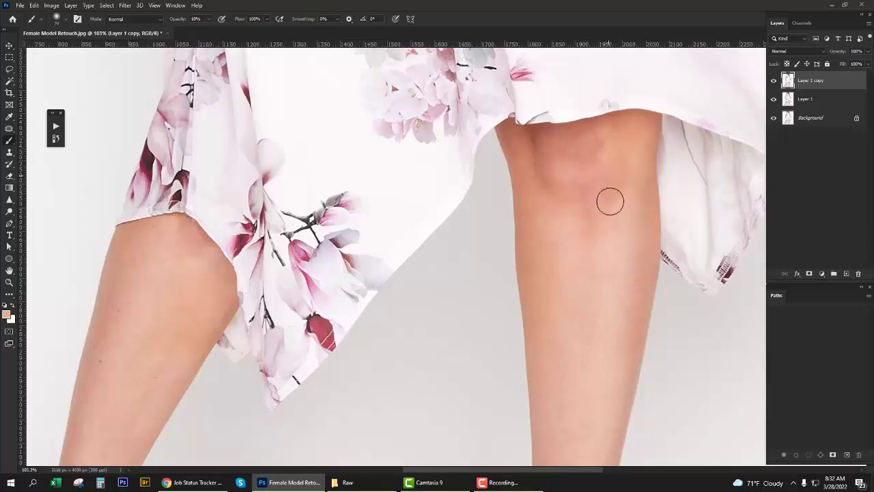
Spot-heal a small knee spot and clone faint smooth skin over the knee.
{"action": "key", "text": "j"}
{"action": "left_click_drag", "start_coordinate": [599, 254], "coordinate": [591, 236]}
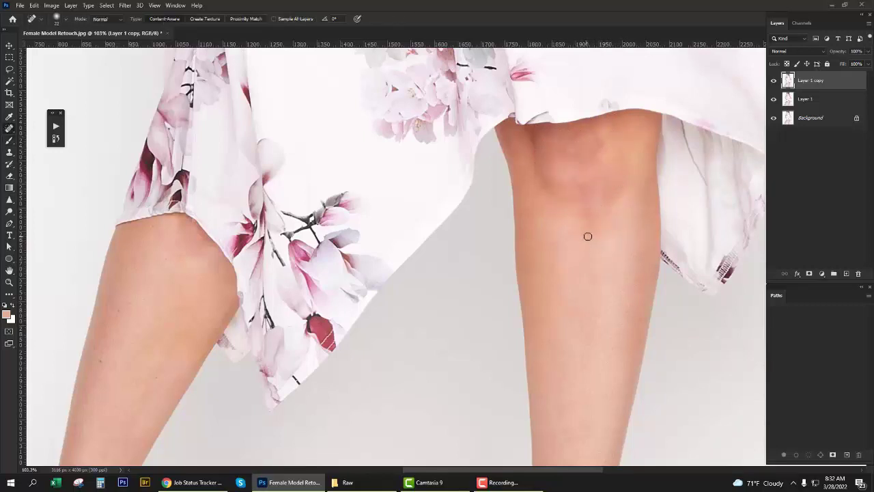
{"action": "key", "text": "s"}
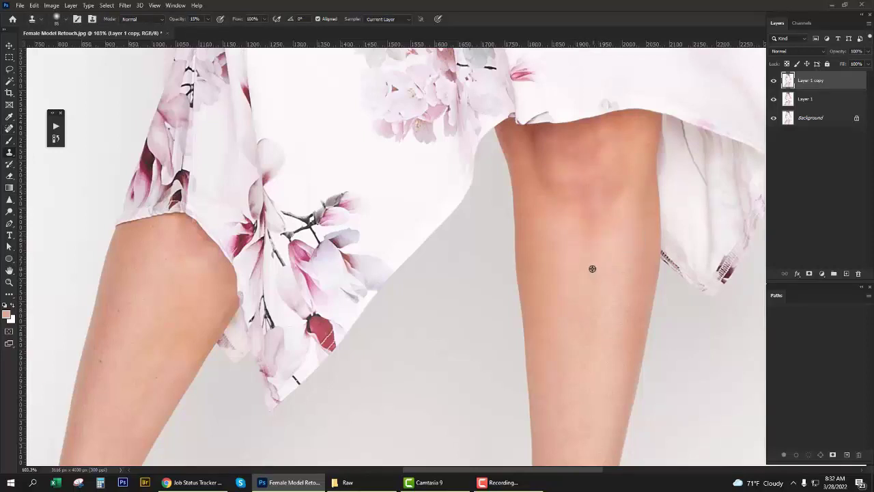
{"action": "left_click", "coordinate": [592, 247], "text": "alt"}
{"action": "left_click", "coordinate": [588, 210]}
{"action": "mouse_move", "coordinate": [592, 220]}
{"action": "left_mouse_down"}
{"action": "mouse_move", "coordinate": [605, 211]}
{"action": "mouse_move", "coordinate": [569, 249]}
{"action": "mouse_move", "coordinate": [528, 230]}
{"action": "left_mouse_up"}
{"action": "left_click", "coordinate": [591, 213], "text": "alt"}
{"action": "mouse_move", "coordinate": [577, 184]}
{"action": "left_mouse_down"}
{"action": "mouse_move", "coordinate": [571, 150]}
{"action": "mouse_move", "coordinate": [603, 203]}
{"action": "left_mouse_up"}
{"action": "left_click", "coordinate": [602, 178], "text": "alt"}
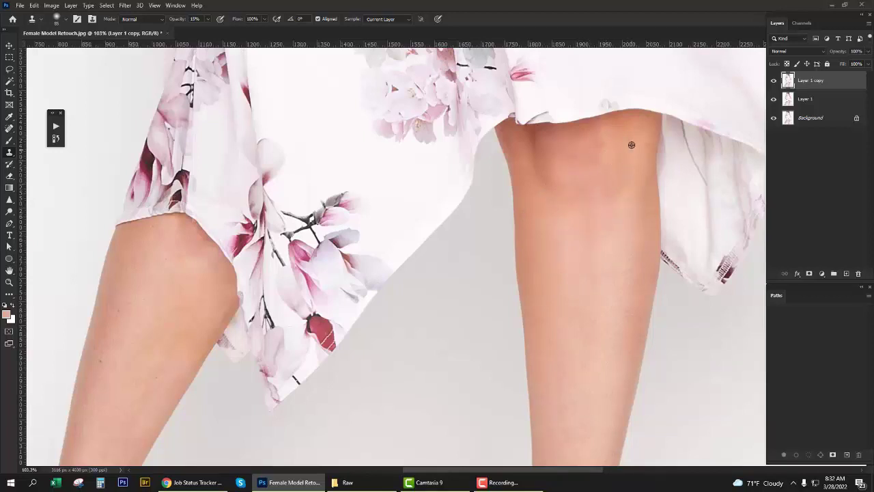
{"action": "left_click", "coordinate": [629, 215], "text": "alt"}
{"action": "left_click_drag", "start_coordinate": [610, 201], "coordinate": [580, 253]}
{"action": "scroll", "coordinate": [597, 257], "scroll_direction": "up", "scroll_amount": 2}
Patch uneven skin on and just above the knee onto clean skin.
{"action": "key", "text": "j"}
{"action": "key", "text": "shift+j"}
{"action": "key", "text": "shift+j"}
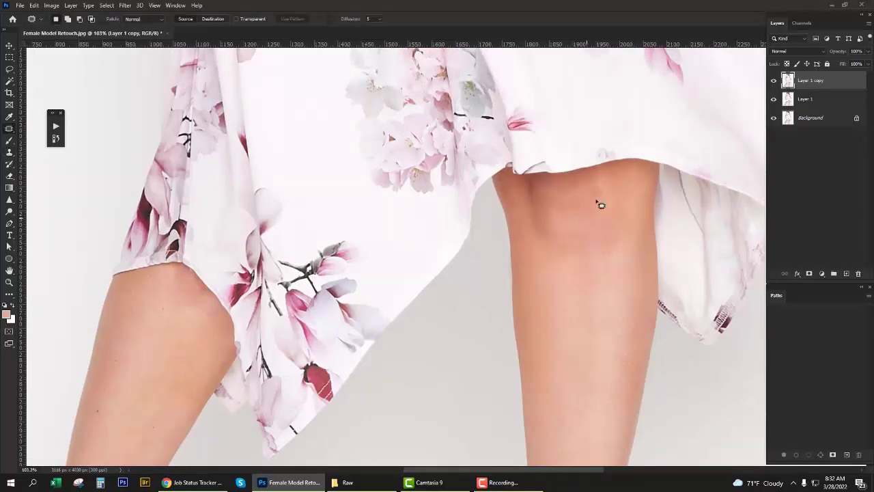
{"action": "mouse_move", "coordinate": [604, 214]}
{"action": "left_mouse_down"}
{"action": "mouse_move", "coordinate": [617, 183]}
{"action": "mouse_move", "coordinate": [575, 181]}
{"action": "mouse_move", "coordinate": [603, 184]}
{"action": "mouse_move", "coordinate": [599, 200]}
{"action": "mouse_move", "coordinate": [572, 176]}
{"action": "left_mouse_up"}
{"action": "left_click", "coordinate": [583, 176]}
{"action": "scroll", "coordinate": [577, 178], "scroll_direction": "right", "scroll_amount": 2}
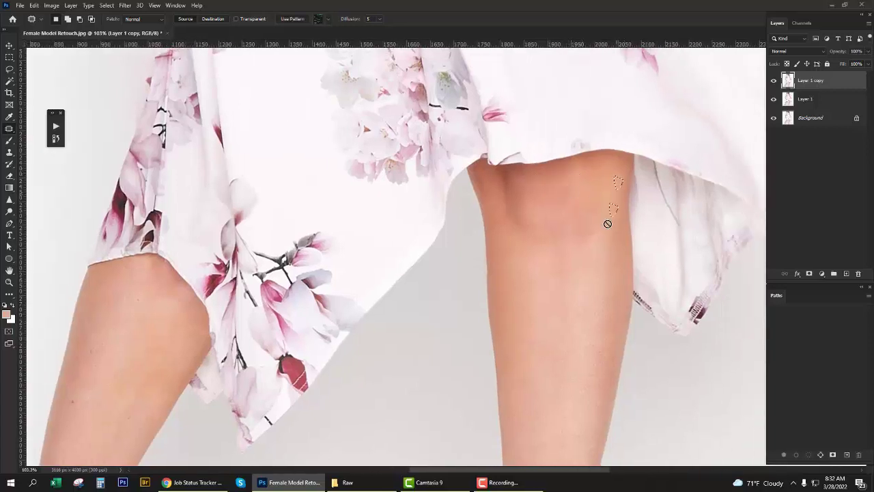
{"action": "mouse_move", "coordinate": [581, 236]}
{"action": "left_mouse_down"}
{"action": "mouse_move", "coordinate": [581, 198]}
{"action": "mouse_move", "coordinate": [550, 176]}
{"action": "mouse_move", "coordinate": [540, 183]}
{"action": "left_mouse_up"}
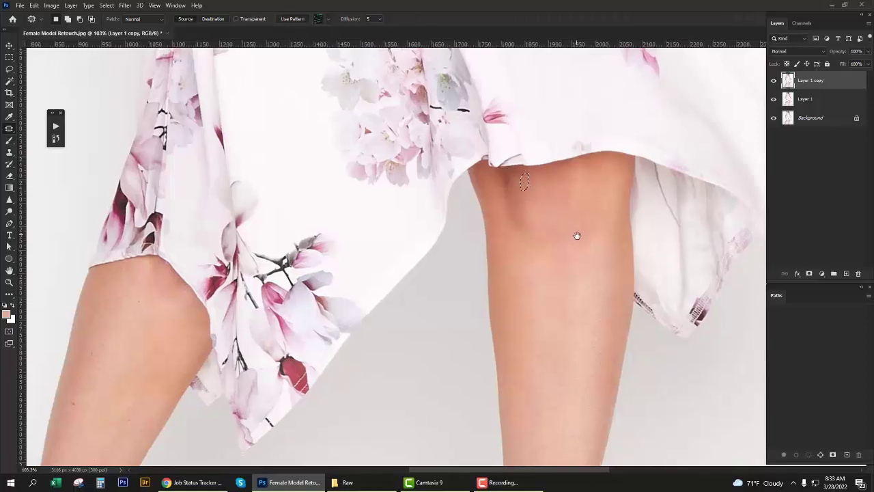
{"action": "scroll", "coordinate": [578, 234], "scroll_direction": "down", "scroll_amount": 1}
{"action": "left_click_drag", "start_coordinate": [603, 209], "coordinate": [579, 212]}
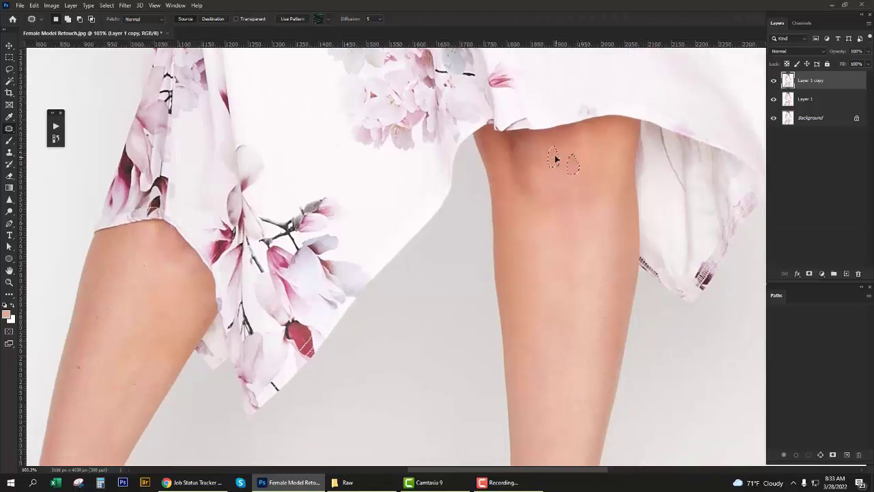
{"action": "mouse_move", "coordinate": [555, 159]}
{"action": "left_mouse_down"}
{"action": "mouse_move", "coordinate": [573, 165]}
{"action": "mouse_move", "coordinate": [566, 184]}
{"action": "left_mouse_up"}
Patch further spots on the knee and near the skirt edge.
{"action": "scroll", "coordinate": [578, 147], "scroll_direction": "down", "scroll_amount": 1}
{"action": "scroll", "coordinate": [587, 193], "scroll_direction": "left", "scroll_amount": 1}
{"action": "mouse_move", "coordinate": [585, 168]}
{"action": "left_mouse_down"}
{"action": "mouse_move", "coordinate": [577, 156]}
{"action": "mouse_move", "coordinate": [596, 159]}
{"action": "left_mouse_up"}
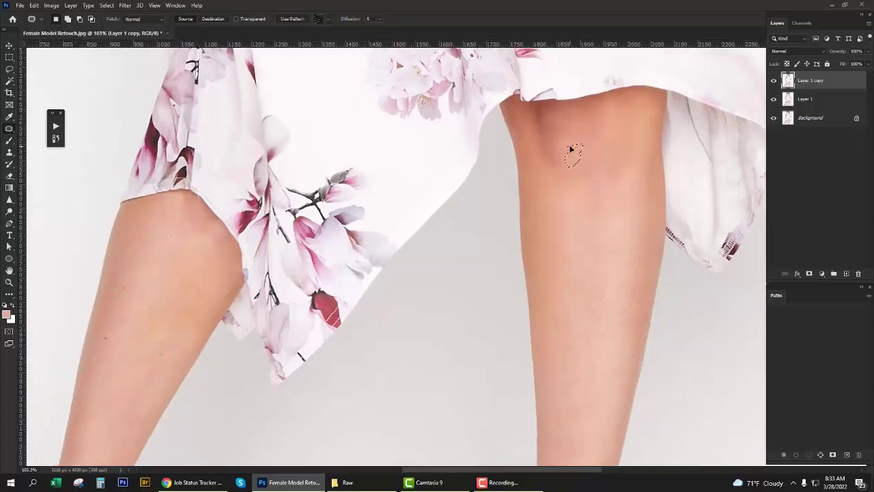
{"action": "mouse_move", "coordinate": [644, 141]}
{"action": "left_mouse_down"}
{"action": "mouse_move", "coordinate": [617, 113]}
{"action": "mouse_move", "coordinate": [606, 139]}
{"action": "mouse_move", "coordinate": [611, 121]}
{"action": "left_mouse_up"}
{"action": "left_click", "coordinate": [609, 129]}
{"action": "left_click", "coordinate": [576, 149]}
{"action": "left_click_drag", "start_coordinate": [568, 141], "coordinate": [568, 130]}
Toggle Layer 1 copy off and on to compare the retouch with the original.
{"action": "left_click", "coordinate": [773, 81]}
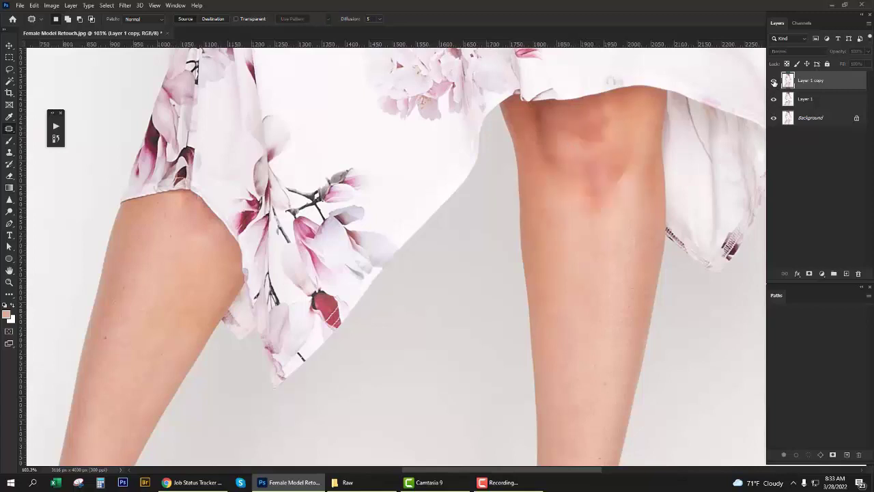
{"action": "left_click", "coordinate": [774, 80]}
{"action": "scroll", "coordinate": [653, 179], "scroll_direction": "down", "scroll_amount": 2}
{"action": "scroll", "coordinate": [620, 179], "scroll_direction": "down", "scroll_amount": 1}
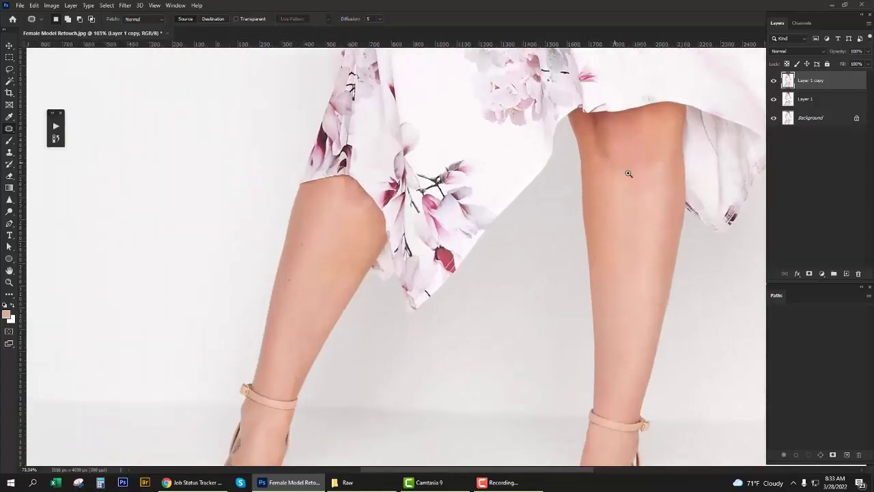
Patch blemishes and uneven areas on the right calf.
{"action": "left_click_drag", "start_coordinate": [611, 209], "coordinate": [641, 197]}
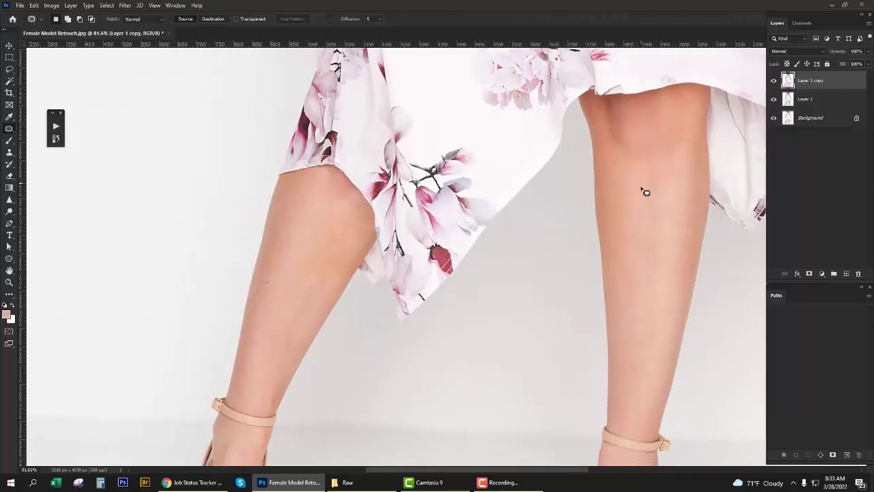
{"action": "left_click", "coordinate": [639, 191]}
{"action": "mouse_move", "coordinate": [621, 173]}
{"action": "left_mouse_down"}
{"action": "mouse_move", "coordinate": [632, 197]}
{"action": "mouse_move", "coordinate": [617, 187]}
{"action": "mouse_move", "coordinate": [628, 127]}
{"action": "mouse_move", "coordinate": [626, 158]}
{"action": "mouse_move", "coordinate": [644, 172]}
{"action": "left_mouse_up"}
{"action": "scroll", "coordinate": [638, 143], "scroll_direction": "down", "scroll_amount": 1}
{"action": "scroll", "coordinate": [638, 144], "scroll_direction": "right", "scroll_amount": 1}
{"action": "scroll", "coordinate": [623, 175], "scroll_direction": "down", "scroll_amount": 1}
{"action": "left_click_drag", "start_coordinate": [605, 194], "coordinate": [593, 183]}
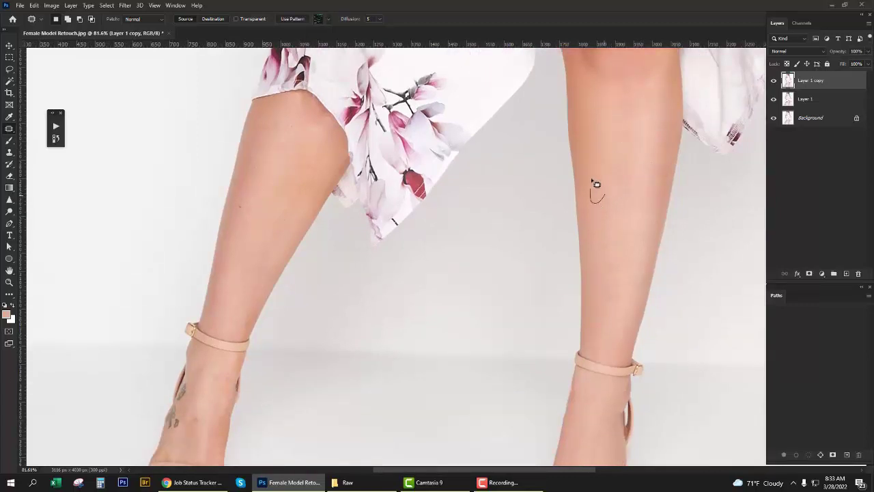
Clone low-opacity smooth skin along the upper and lower right calf.
{"action": "key", "text": "s"}
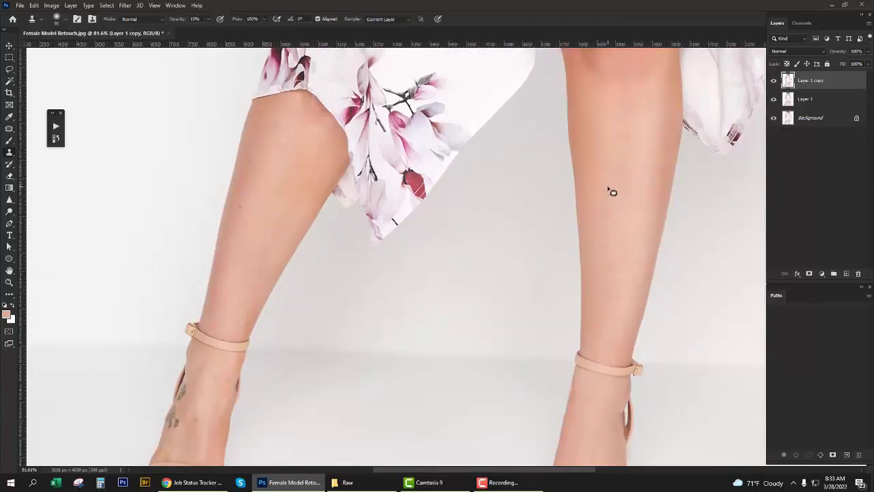
{"action": "left_click", "coordinate": [595, 118], "text": "alt"}
{"action": "left_click_drag", "start_coordinate": [595, 164], "coordinate": [595, 194]}
{"action": "mouse_move", "coordinate": [626, 150]}
{"action": "left_mouse_down"}
{"action": "mouse_move", "coordinate": [622, 229]}
{"action": "mouse_move", "coordinate": [628, 134]}
{"action": "left_mouse_up"}
{"action": "left_click", "coordinate": [600, 158], "text": "alt"}
{"action": "mouse_move", "coordinate": [599, 187]}
{"action": "left_mouse_down"}
{"action": "mouse_move", "coordinate": [598, 271]}
{"action": "mouse_move", "coordinate": [614, 233]}
{"action": "left_mouse_up"}
{"action": "left_click", "coordinate": [595, 147], "text": "alt"}
{"action": "left_click_drag", "start_coordinate": [595, 105], "coordinate": [604, 162]}
Clone near the ankle from a new source and pan up toward the upper legs.
{"action": "scroll", "coordinate": [604, 162], "scroll_direction": "down", "scroll_amount": 2}
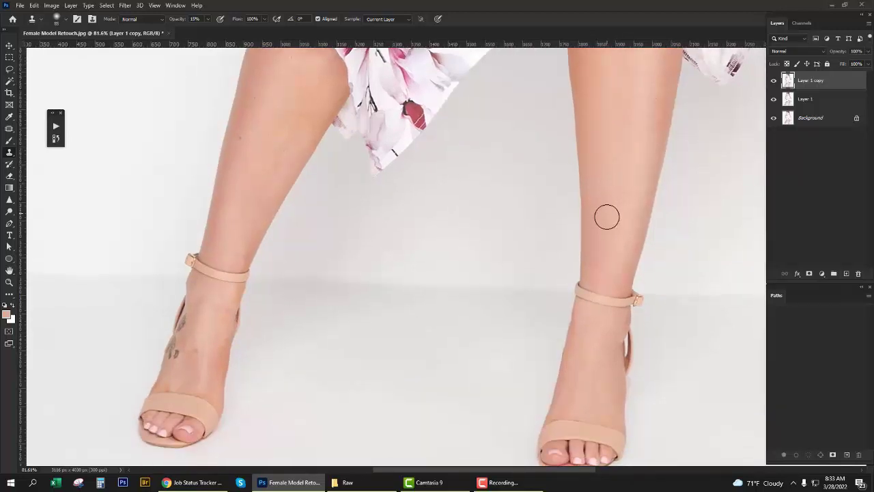
{"action": "left_click_drag", "start_coordinate": [608, 261], "coordinate": [600, 276]}
{"action": "left_click", "coordinate": [615, 238], "text": "alt"}
{"action": "left_click_drag", "start_coordinate": [591, 256], "coordinate": [594, 288]}
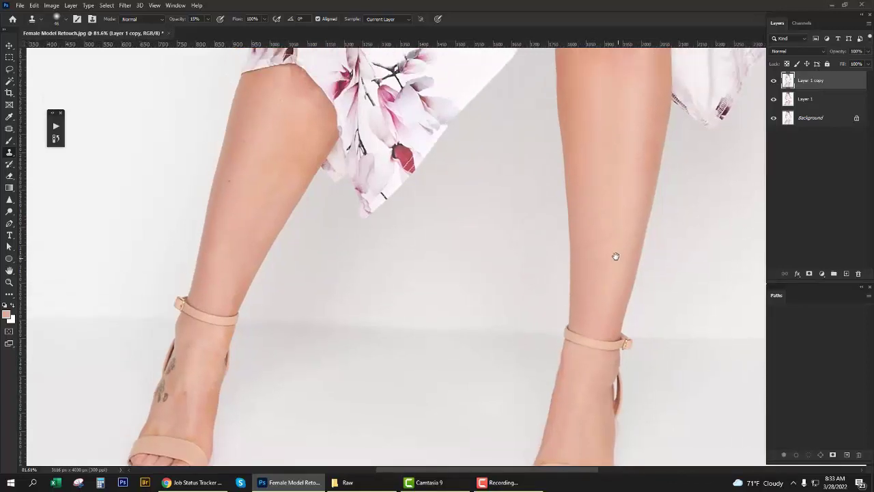
{"action": "left_click_drag", "start_coordinate": [615, 256], "coordinate": [598, 297]}
Compare Layer 1 copy against the original and bring the tattooed left foot into view.
{"action": "scroll", "coordinate": [618, 254], "scroll_direction": "down", "scroll_amount": 2}
{"action": "scroll", "coordinate": [605, 238], "scroll_direction": "down", "scroll_amount": 2}
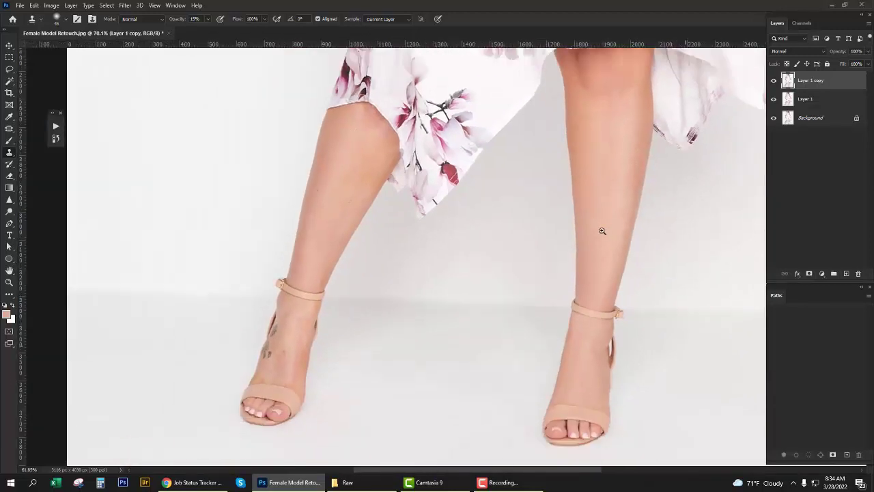
{"action": "scroll", "coordinate": [604, 238], "scroll_direction": "up", "scroll_amount": 1}
{"action": "left_click", "coordinate": [773, 81]}
{"action": "left_click", "coordinate": [773, 81]}
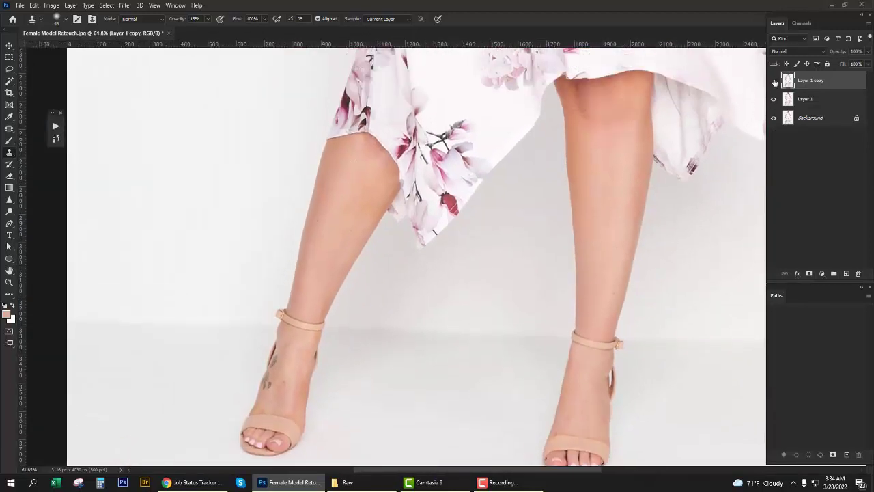
{"action": "left_click", "coordinate": [774, 80]}
{"action": "left_click", "coordinate": [773, 80]}
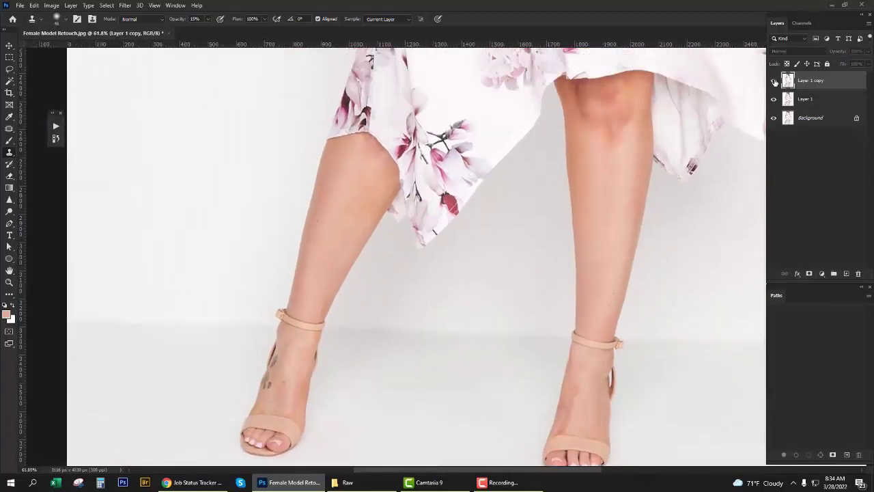
{"action": "left_click", "coordinate": [773, 80]}
{"action": "scroll", "coordinate": [553, 166], "scroll_direction": "up", "scroll_amount": 3}
{"action": "left_click_drag", "start_coordinate": [652, 209], "coordinate": [574, 273]}
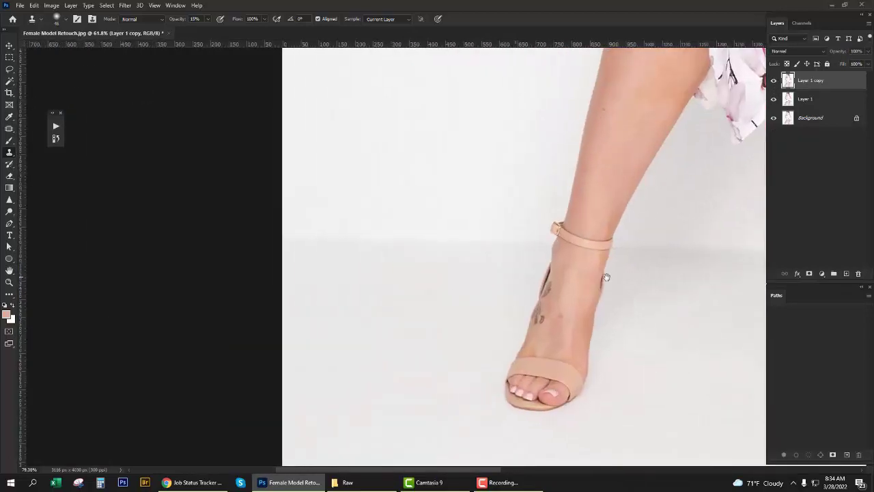
Spot-heal the ankle moles and the small marks just above the sandal strap.
{"action": "key", "text": "j"}
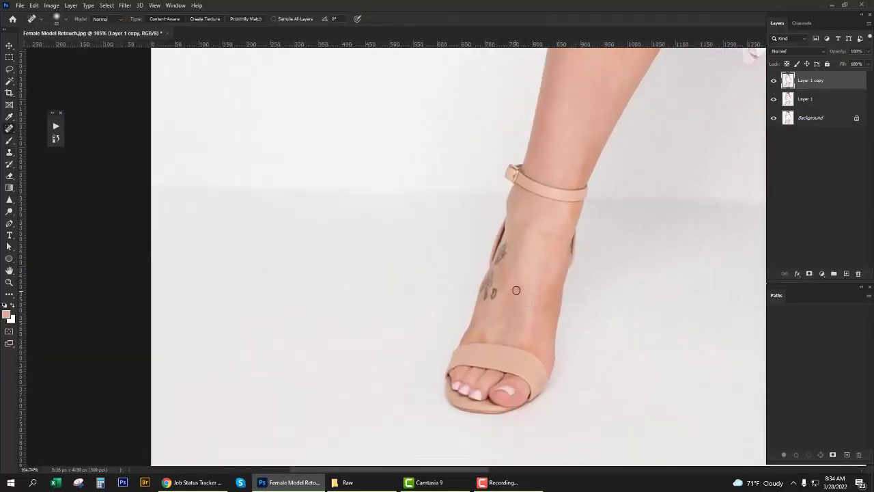
{"action": "left_click", "coordinate": [518, 292]}
{"action": "scroll", "coordinate": [546, 281], "scroll_direction": "up", "scroll_amount": 2}
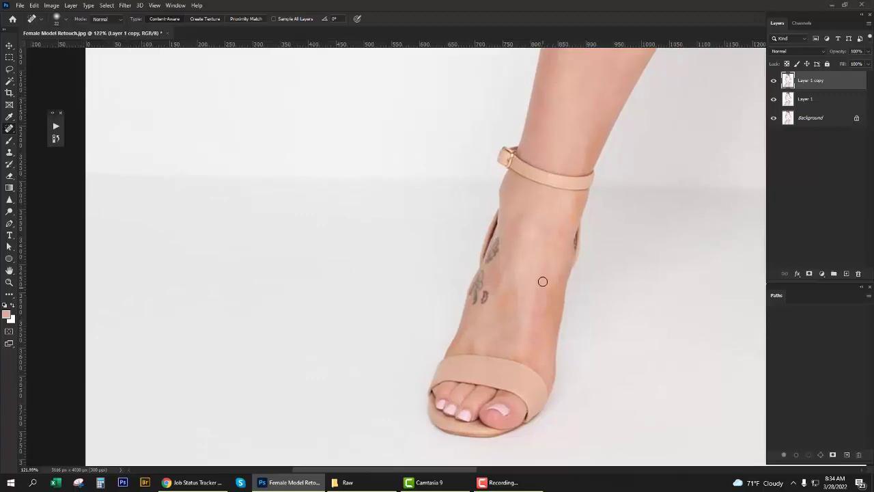
{"action": "left_click", "coordinate": [471, 349]}
{"action": "mouse_move", "coordinate": [549, 252]}
{"action": "left_mouse_down"}
{"action": "mouse_move", "coordinate": [556, 232]}
{"action": "mouse_move", "coordinate": [540, 206]}
{"action": "mouse_move", "coordinate": [564, 221]}
{"action": "left_mouse_up"}
{"action": "left_click", "coordinate": [561, 246]}
{"action": "scroll", "coordinate": [564, 220], "scroll_direction": "up", "scroll_amount": 4}
{"action": "mouse_move", "coordinate": [564, 264]}
{"action": "left_mouse_down"}
{"action": "mouse_move", "coordinate": [555, 298]}
{"action": "mouse_move", "coordinate": [532, 299]}
{"action": "mouse_move", "coordinate": [504, 276]}
{"action": "mouse_move", "coordinate": [529, 281]}
{"action": "mouse_move", "coordinate": [572, 237]}
{"action": "mouse_move", "coordinate": [530, 334]}
{"action": "left_mouse_up"}
{"action": "left_click", "coordinate": [538, 302]}
Spot-heal small marks on the lower shin and the dark mole on the thigh.
{"action": "left_click_drag", "start_coordinate": [554, 292], "coordinate": [546, 309]}
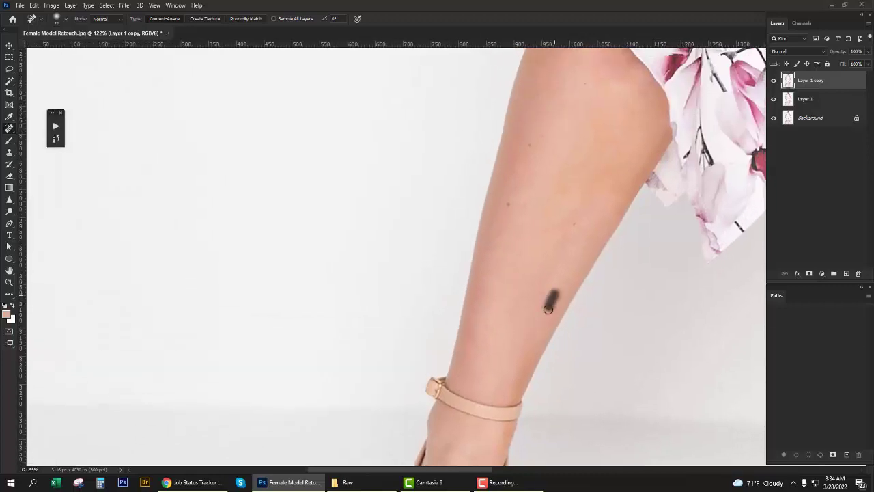
{"action": "left_click", "coordinate": [531, 296]}
{"action": "left_click_drag", "start_coordinate": [505, 204], "coordinate": [505, 276]}
{"action": "left_click", "coordinate": [568, 171]}
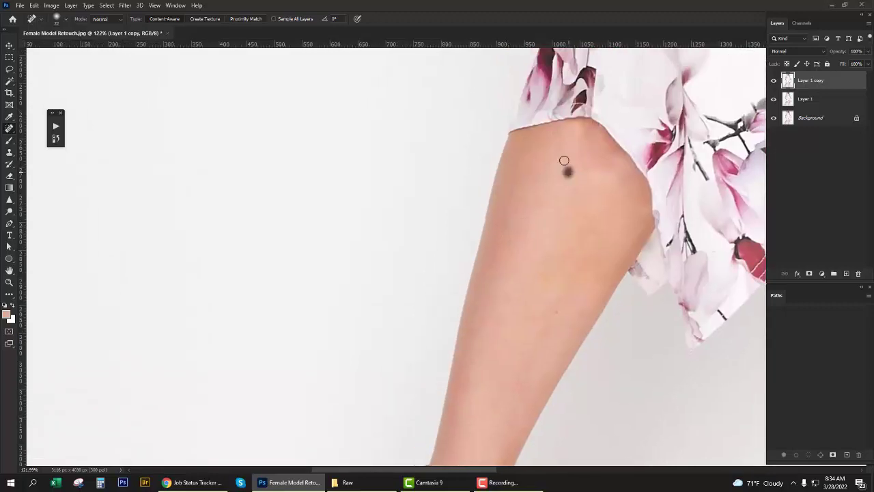
{"action": "left_click_drag", "start_coordinate": [603, 229], "coordinate": [594, 164]}
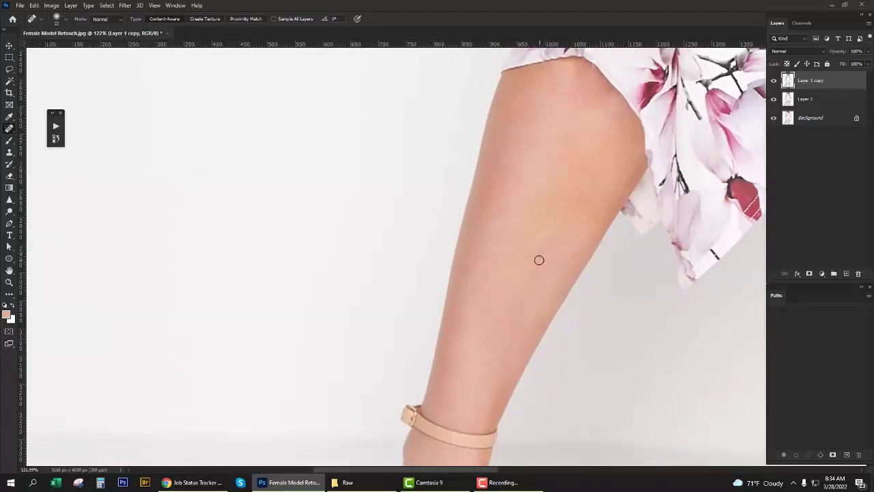
Spot-heal the spots and uneven streaks down the calf.
{"action": "left_click_drag", "start_coordinate": [538, 260], "coordinate": [527, 274]}
{"action": "left_click", "coordinate": [537, 272]}
{"action": "left_click", "coordinate": [524, 260]}
{"action": "left_click", "coordinate": [526, 284]}
{"action": "left_click", "coordinate": [525, 334]}
{"action": "scroll", "coordinate": [552, 269], "scroll_direction": "up", "scroll_amount": 1}
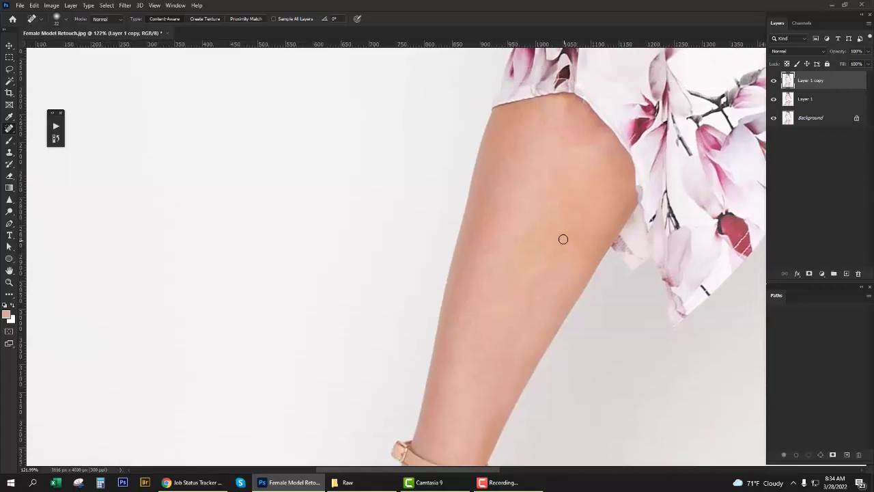
{"action": "left_click_drag", "start_coordinate": [553, 250], "coordinate": [520, 292]}
{"action": "left_click", "coordinate": [536, 304]}
{"action": "left_click_drag", "start_coordinate": [567, 278], "coordinate": [554, 300]}
{"action": "left_click_drag", "start_coordinate": [558, 237], "coordinate": [540, 273]}
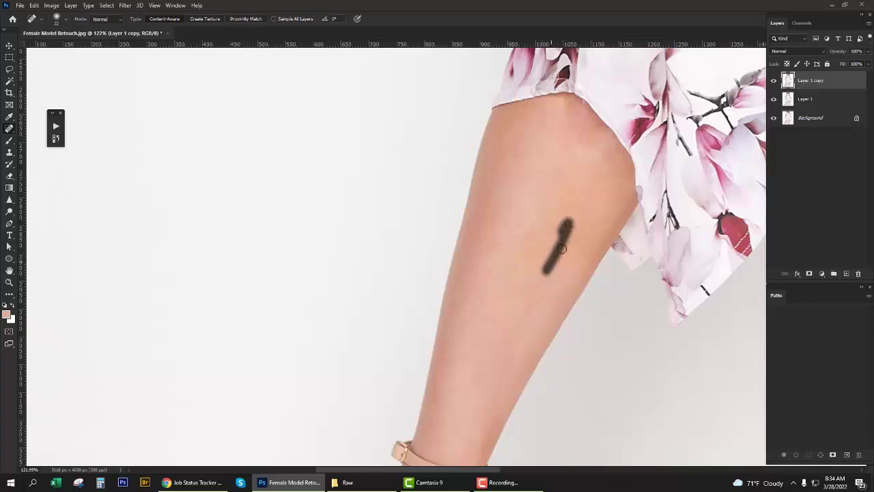
{"action": "mouse_move", "coordinate": [570, 244]}
{"action": "left_mouse_down"}
{"action": "mouse_move", "coordinate": [585, 210]}
{"action": "mouse_move", "coordinate": [557, 229]}
{"action": "mouse_move", "coordinate": [581, 204]}
{"action": "left_mouse_up"}
{"action": "left_click", "coordinate": [581, 219]}
Heal the remaining marks on the upper calf and near its edge.
{"action": "mouse_move", "coordinate": [550, 260]}
{"action": "left_mouse_down"}
{"action": "mouse_move", "coordinate": [580, 209]}
{"action": "mouse_move", "coordinate": [566, 259]}
{"action": "left_mouse_up"}
{"action": "left_click_drag", "start_coordinate": [576, 209], "coordinate": [566, 181]}
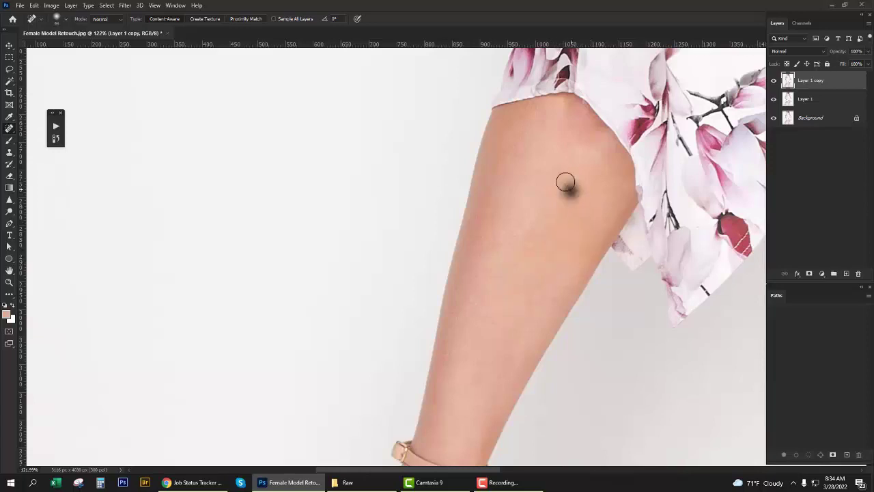
{"action": "mouse_move", "coordinate": [577, 152]}
{"action": "left_mouse_down"}
{"action": "mouse_move", "coordinate": [595, 182]}
{"action": "mouse_move", "coordinate": [582, 152]}
{"action": "mouse_move", "coordinate": [566, 152]}
{"action": "left_mouse_up"}
{"action": "left_click", "coordinate": [595, 186]}
{"action": "left_click", "coordinate": [500, 282]}
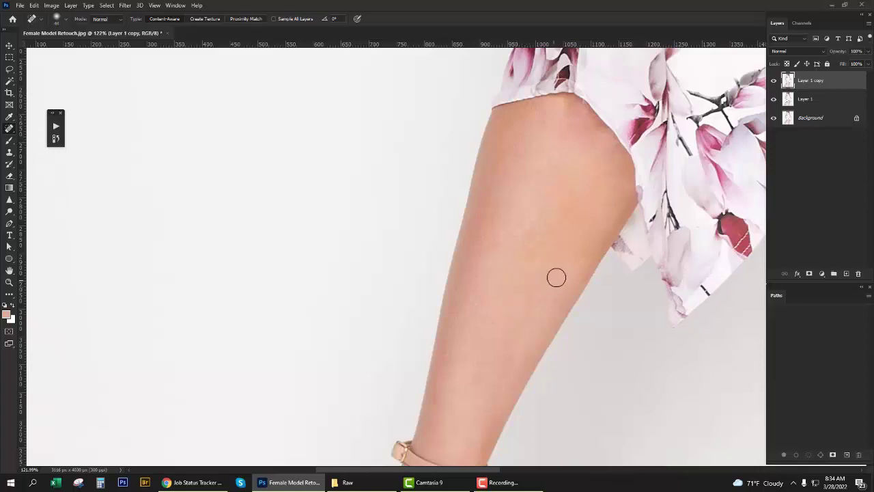
{"action": "left_click_drag", "start_coordinate": [599, 221], "coordinate": [578, 222]}
Blend away the marks on the inner ankle with spot healing.
{"action": "scroll", "coordinate": [598, 161], "scroll_direction": "down", "scroll_amount": 3}
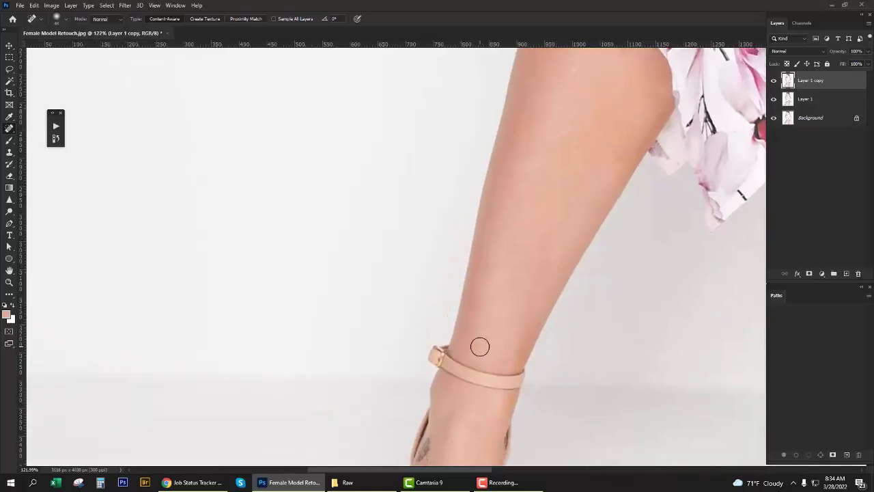
{"action": "scroll", "coordinate": [531, 224], "scroll_direction": "down", "scroll_amount": 3}
{"action": "left_click_drag", "start_coordinate": [521, 250], "coordinate": [534, 244]}
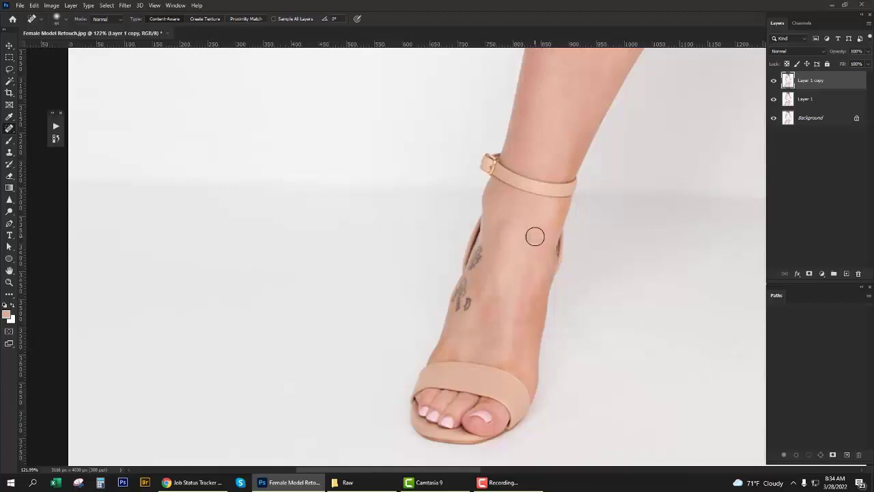
{"action": "left_click_drag", "start_coordinate": [501, 298], "coordinate": [544, 271]}
{"action": "left_click_drag", "start_coordinate": [570, 236], "coordinate": [575, 213]}
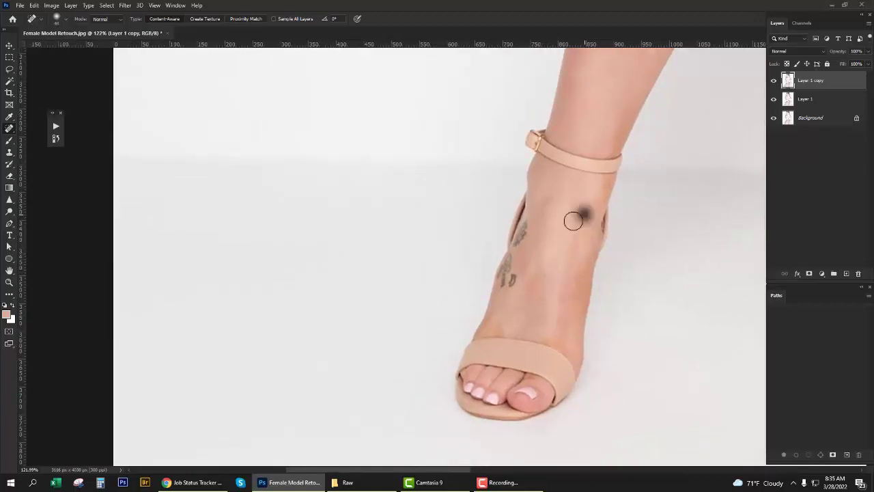
{"action": "mouse_move", "coordinate": [553, 267]}
{"action": "left_mouse_down"}
{"action": "mouse_move", "coordinate": [567, 267]}
{"action": "mouse_move", "coordinate": [578, 304]}
{"action": "left_mouse_up"}
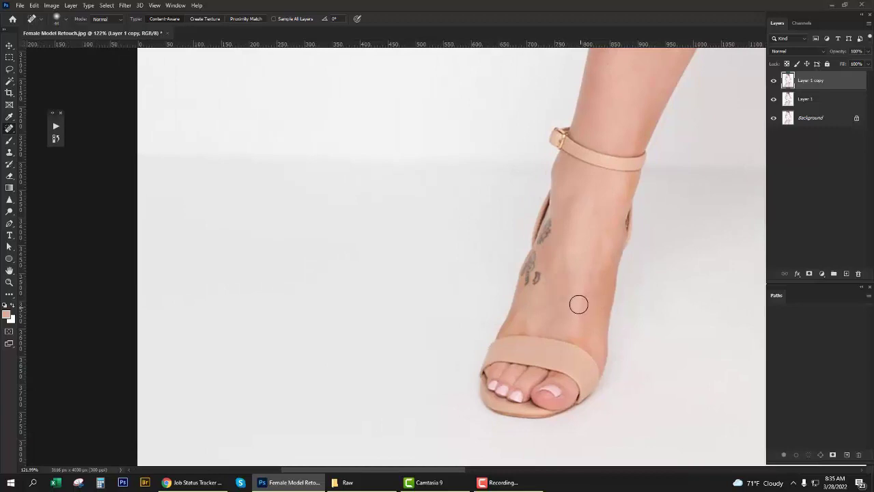
{"action": "key", "text": "b"}
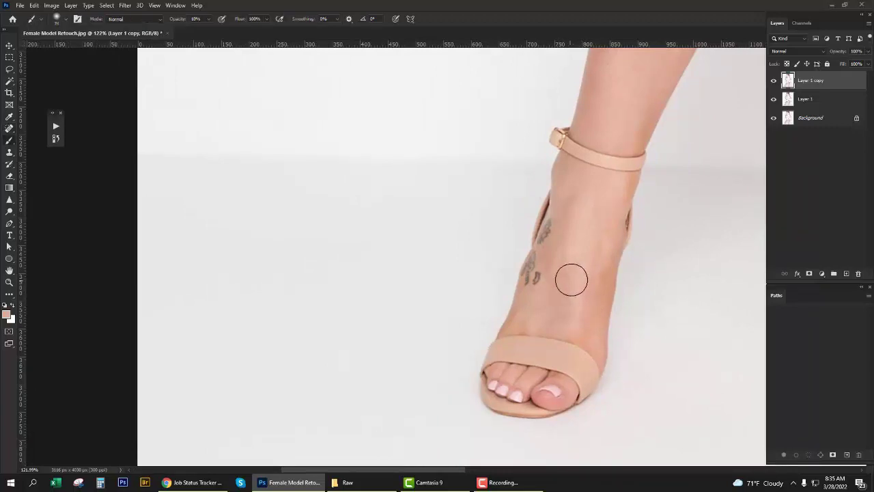
{"action": "key", "text": "shift+j"}
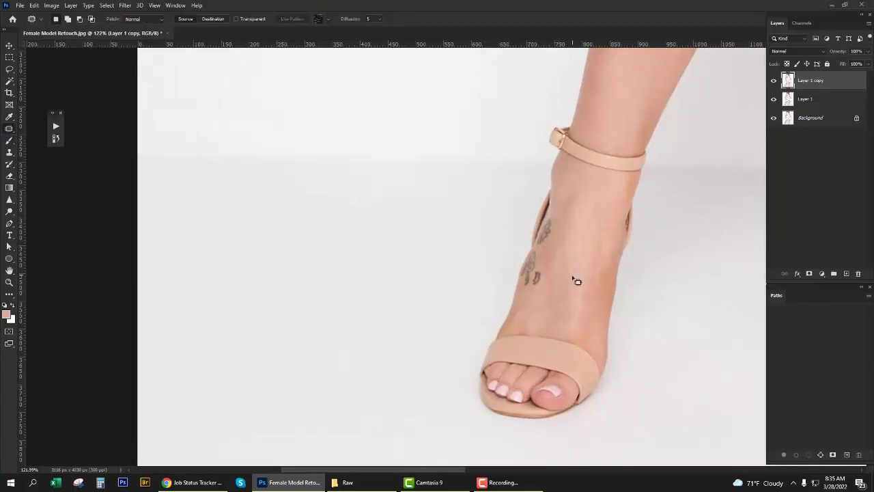
Patch a skin area on the ankle and clear the selection.
{"action": "mouse_move", "coordinate": [573, 269]}
{"action": "left_mouse_down"}
{"action": "mouse_move", "coordinate": [554, 313]}
{"action": "mouse_move", "coordinate": [570, 232]}
{"action": "left_mouse_up"}
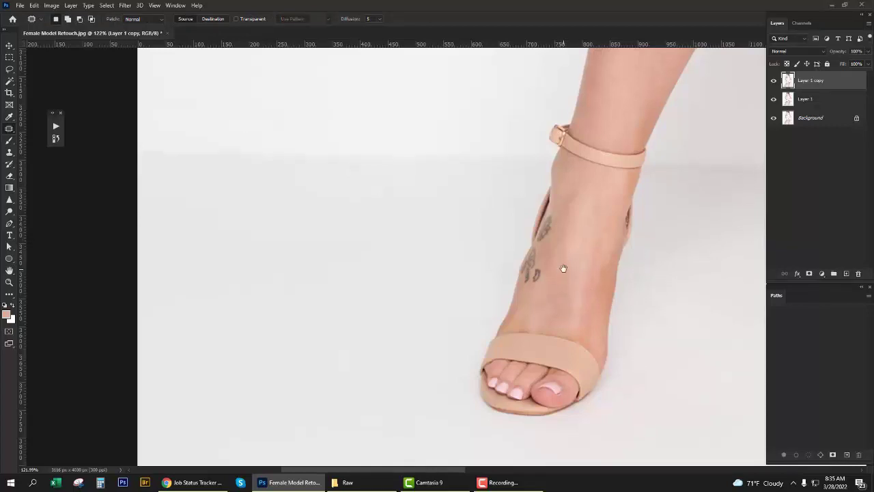
{"action": "left_click_drag", "start_coordinate": [552, 286], "coordinate": [562, 258]}
{"action": "key", "text": "ctrl+d"}
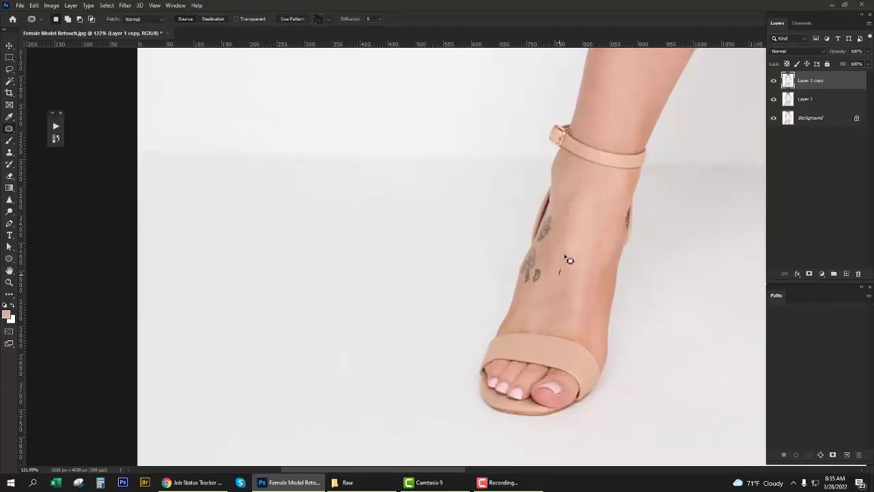
Paint faint 10% skin-tone dabs on the ankle and foot with a brush of about size 51.
{"action": "key", "text": "b"}
{"action": "right_click", "coordinate": [566, 250], "text": "alt"}
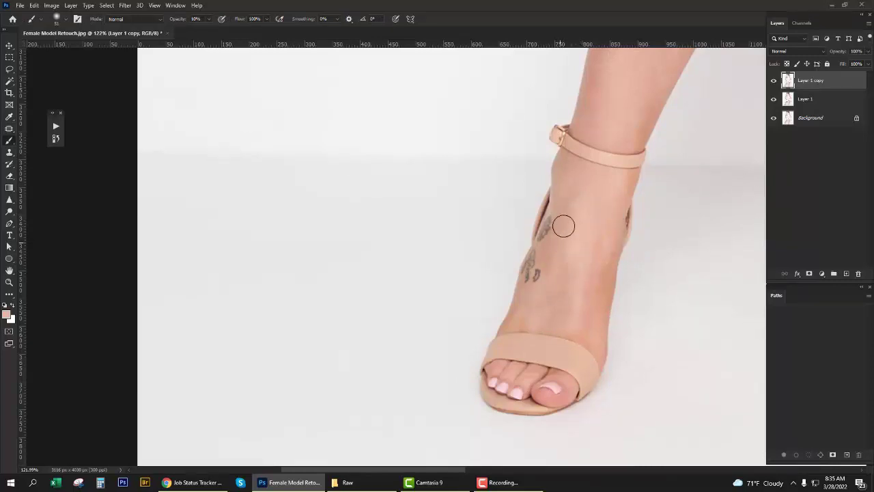
{"action": "left_click", "coordinate": [566, 190]}
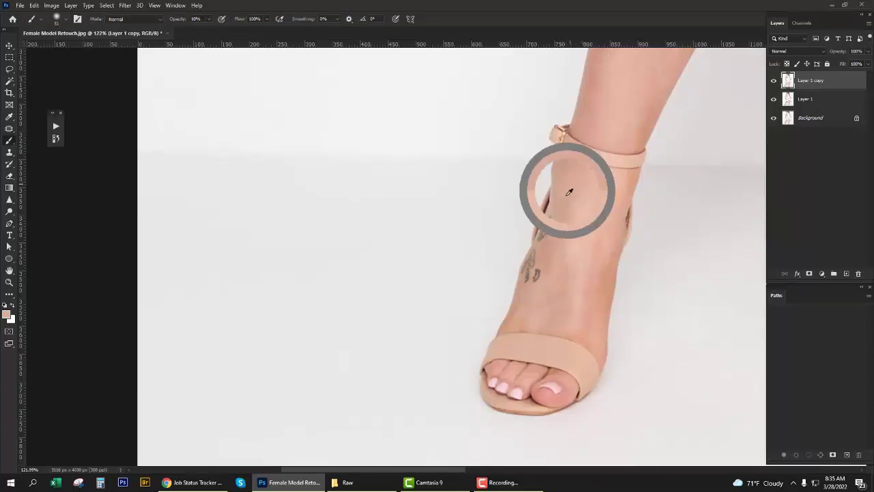
{"action": "left_click", "coordinate": [604, 188], "text": "alt"}
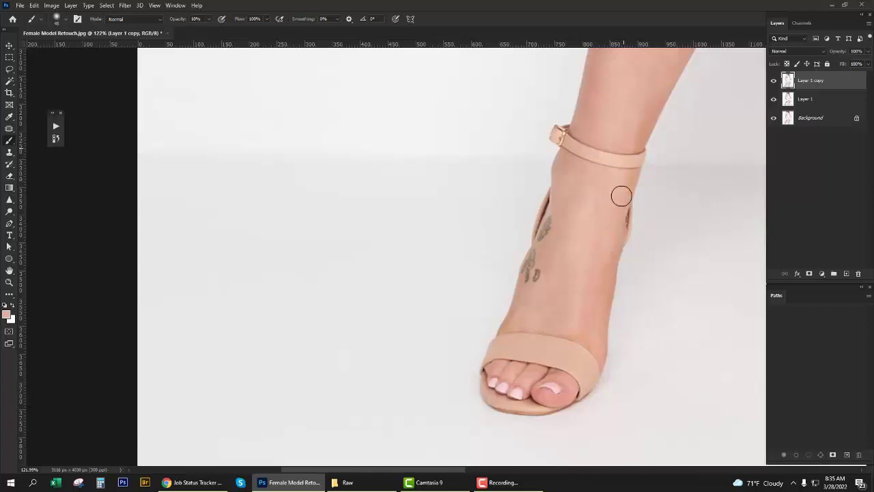
{"action": "left_click", "coordinate": [608, 205]}
{"action": "scroll", "coordinate": [559, 314], "scroll_direction": "up", "scroll_amount": 2}
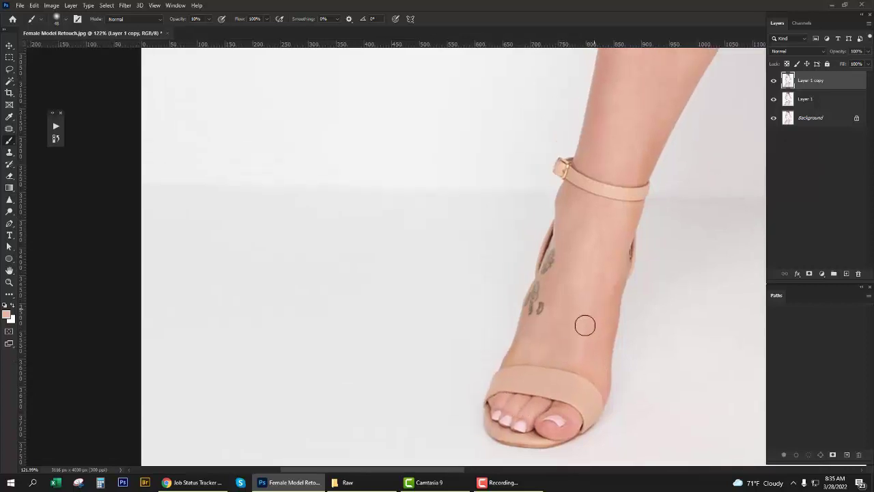
{"action": "left_click", "coordinate": [541, 327]}
Patch a skin area beside the foot tattoo.
{"action": "key", "text": "s"}
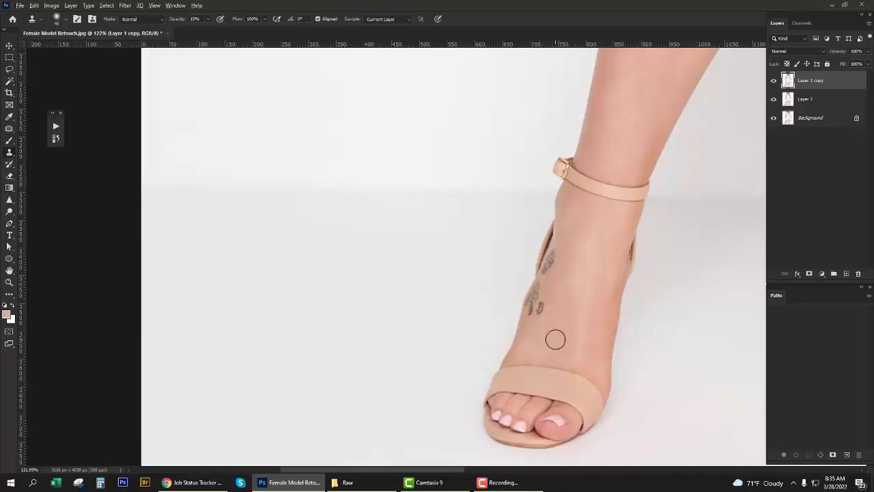
{"action": "key", "text": "j"}
{"action": "left_click_drag", "start_coordinate": [546, 339], "coordinate": [547, 329]}
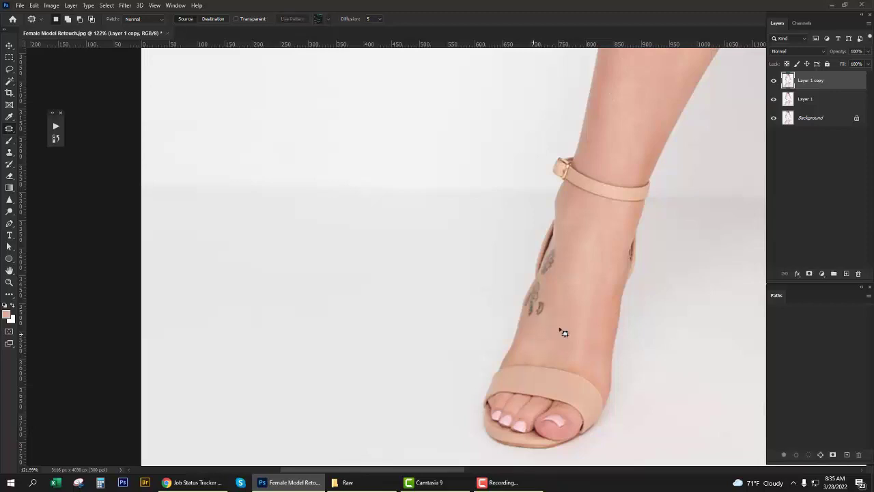
{"action": "scroll", "coordinate": [564, 333], "scroll_direction": "up", "scroll_amount": 1}
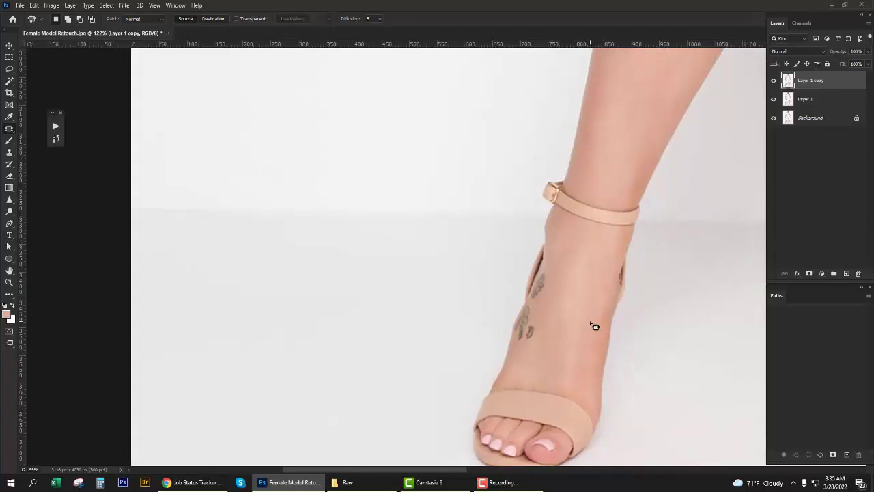
Clone smooth skin up and around the ankle and across the top of the foot.
{"action": "key", "text": "s"}
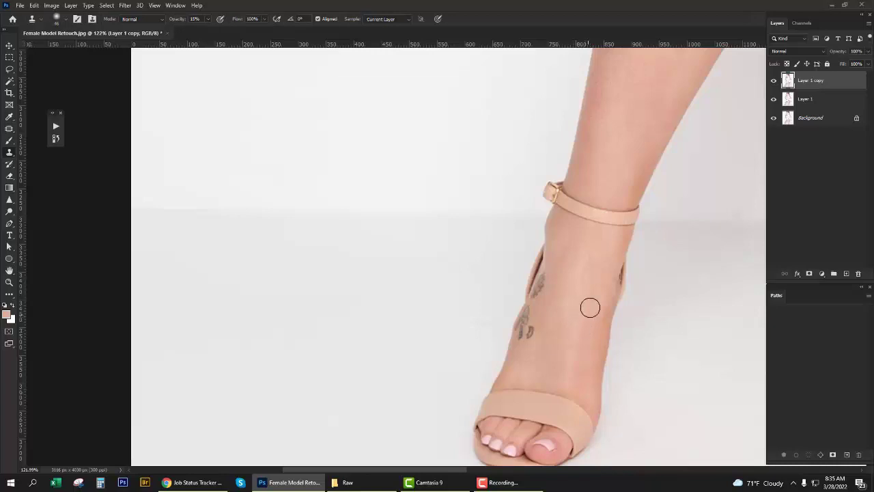
{"action": "left_click_drag", "start_coordinate": [590, 307], "coordinate": [613, 237]}
{"action": "left_click_drag", "start_coordinate": [613, 237], "coordinate": [623, 238]}
{"action": "scroll", "coordinate": [602, 290], "scroll_direction": "down", "scroll_amount": 1}
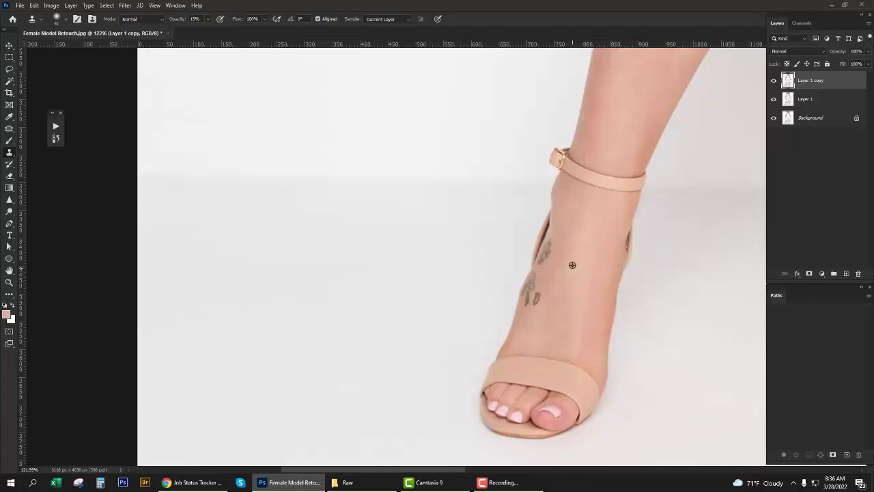
{"action": "left_click_drag", "start_coordinate": [538, 340], "coordinate": [563, 341]}
Clone clean skin over the lower leg using nearby skin as the source.
{"action": "left_click", "coordinate": [547, 309], "text": "alt"}
{"action": "left_click_drag", "start_coordinate": [575, 240], "coordinate": [539, 392]}
{"action": "scroll", "coordinate": [542, 342], "scroll_direction": "up", "scroll_amount": 3}
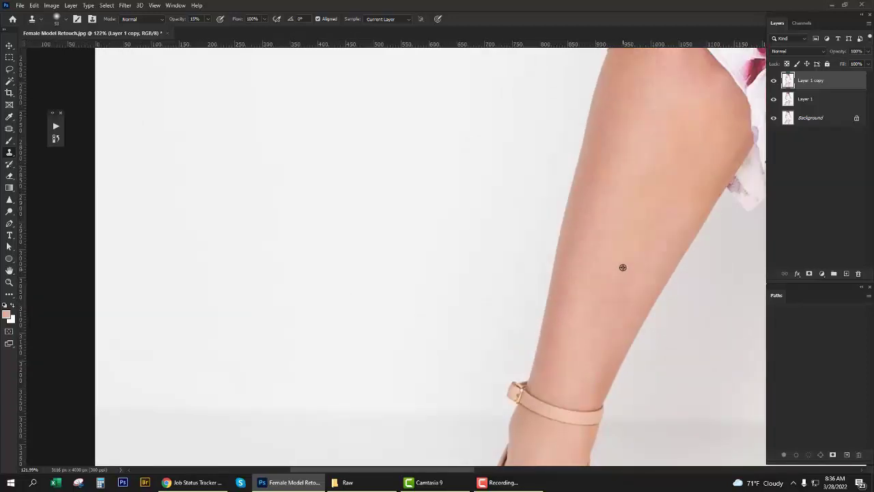
{"action": "left_click_drag", "start_coordinate": [595, 357], "coordinate": [565, 390]}
{"action": "left_click", "coordinate": [620, 232], "text": "alt"}
{"action": "left_click_drag", "start_coordinate": [607, 283], "coordinate": [589, 345]}
{"action": "scroll", "coordinate": [607, 332], "scroll_direction": "up", "scroll_amount": 3}
Clone smooth skin over the thigh, dress edge, upper leg and outer leg edge.
{"action": "left_click", "coordinate": [603, 338], "text": "alt"}
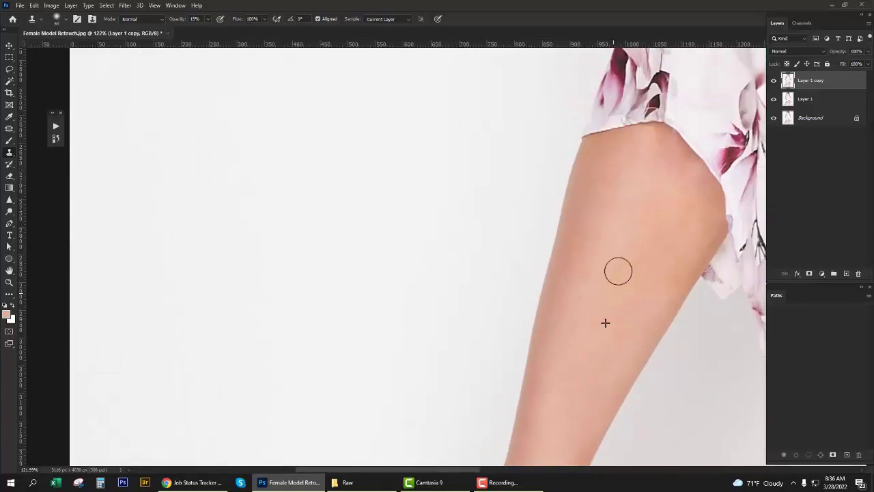
{"action": "left_click_drag", "start_coordinate": [618, 271], "coordinate": [596, 324]}
{"action": "left_click", "coordinate": [602, 329], "text": "alt"}
{"action": "mouse_move", "coordinate": [667, 243]}
{"action": "left_mouse_down"}
{"action": "mouse_move", "coordinate": [682, 263]}
{"action": "mouse_move", "coordinate": [651, 137]}
{"action": "left_mouse_up"}
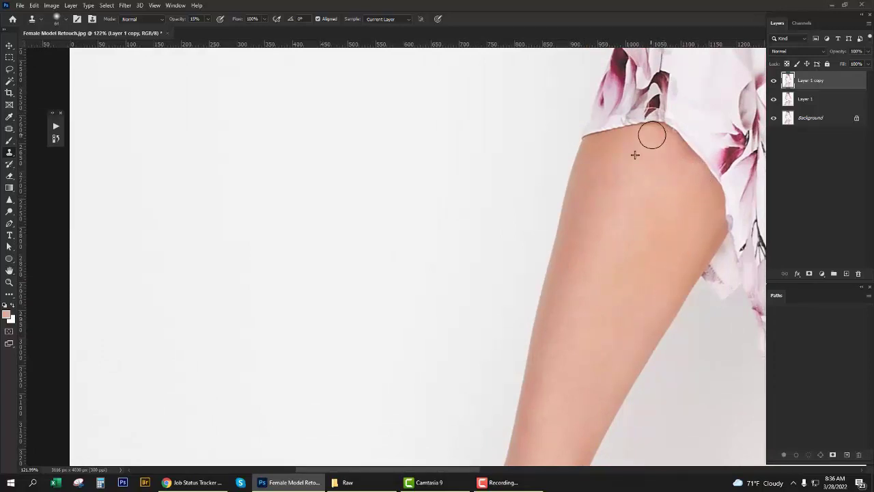
{"action": "left_click", "coordinate": [571, 298], "text": "alt"}
{"action": "mouse_move", "coordinate": [580, 268]}
{"action": "left_mouse_down"}
{"action": "mouse_move", "coordinate": [621, 152]}
{"action": "mouse_move", "coordinate": [683, 236]}
{"action": "left_mouse_up"}
{"action": "left_click_drag", "start_coordinate": [697, 279], "coordinate": [669, 254]}
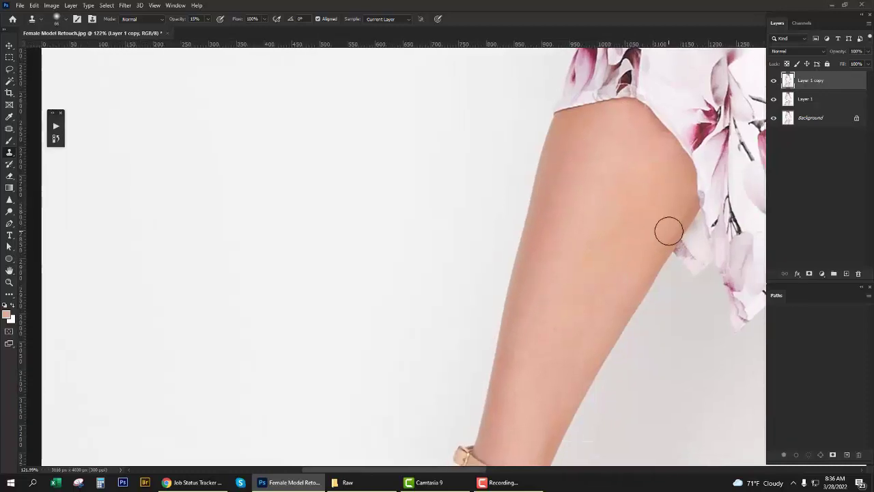
{"action": "scroll", "coordinate": [673, 205], "scroll_direction": "down", "scroll_amount": 2}
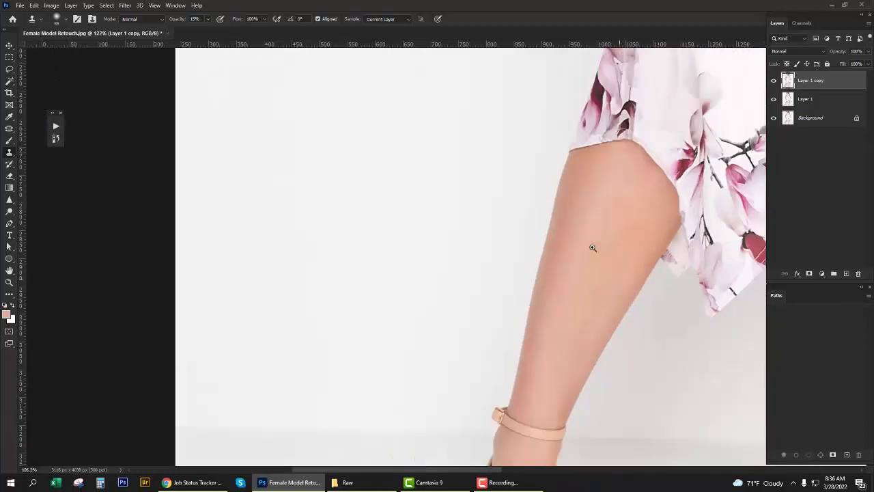
{"action": "scroll", "coordinate": [649, 215], "scroll_direction": "down", "scroll_amount": 2}
{"action": "scroll", "coordinate": [623, 217], "scroll_direction": "down", "scroll_amount": 1}
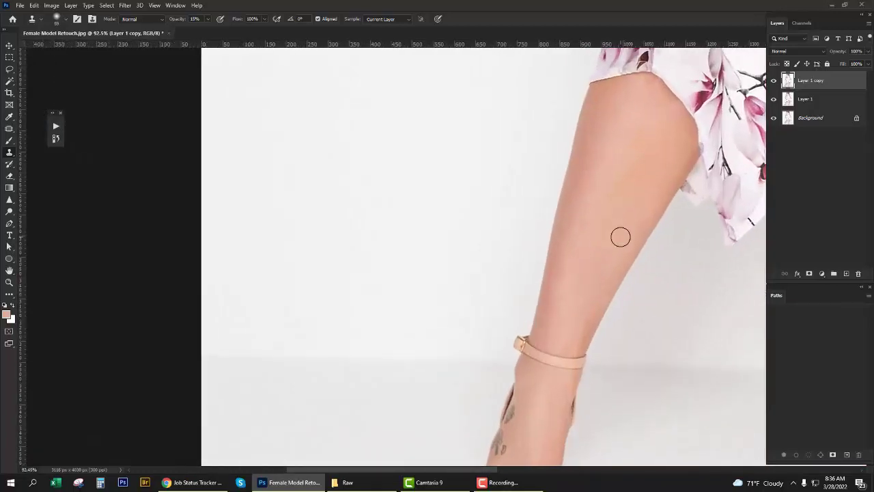
Switch to the Patch tool and patch the first blemishes on the calf.
{"action": "key", "text": "j"}
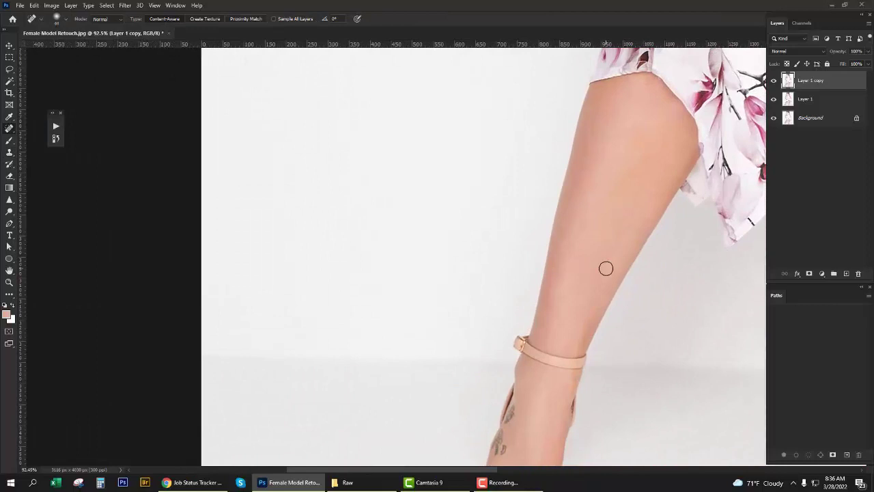
{"action": "key", "text": "shift+j"}
{"action": "key", "text": "shift+j"}
{"action": "left_click_drag", "start_coordinate": [612, 267], "coordinate": [605, 287]}
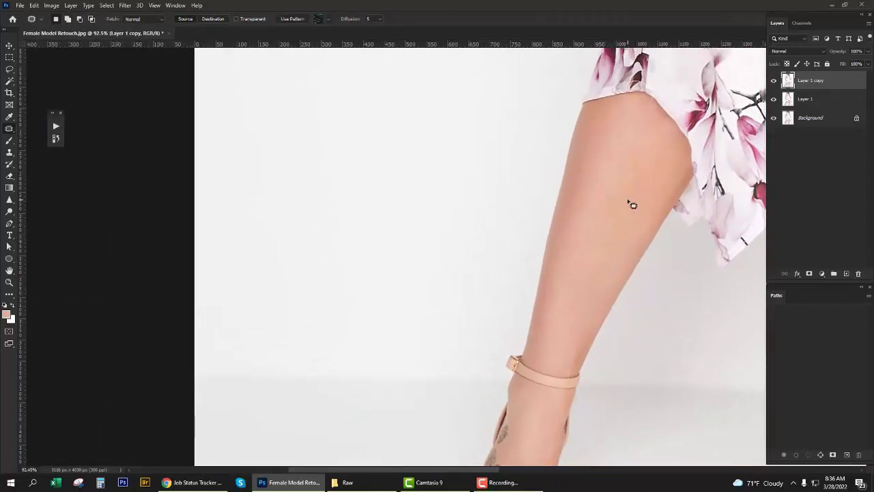
{"action": "mouse_move", "coordinate": [625, 225]}
{"action": "left_mouse_down"}
{"action": "mouse_move", "coordinate": [635, 211]}
{"action": "mouse_move", "coordinate": [624, 198]}
{"action": "left_mouse_up"}
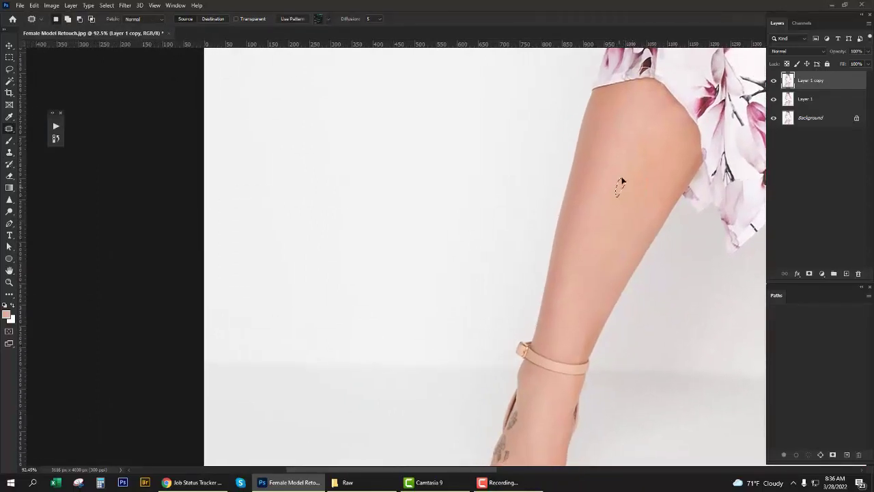
{"action": "left_click_drag", "start_coordinate": [618, 255], "coordinate": [623, 205]}
{"action": "mouse_move", "coordinate": [624, 265]}
{"action": "left_mouse_down"}
{"action": "mouse_move", "coordinate": [629, 221]}
{"action": "mouse_move", "coordinate": [612, 233]}
{"action": "left_mouse_up"}
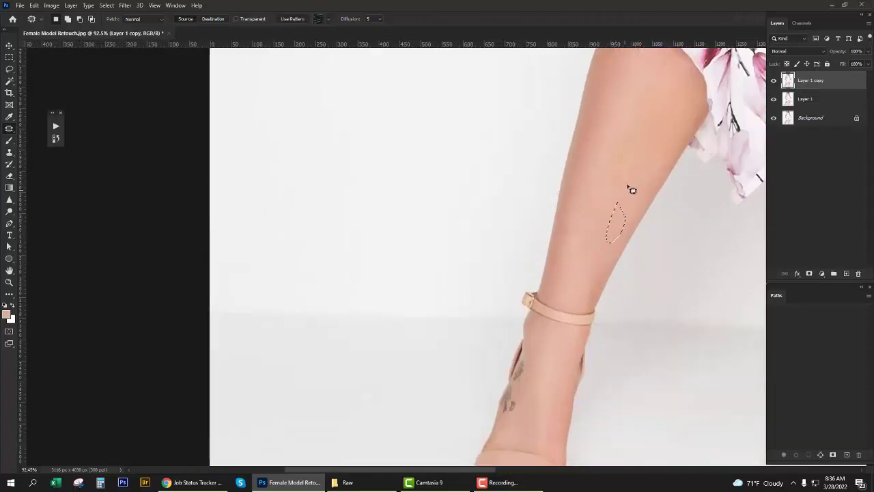
{"action": "left_click", "coordinate": [604, 247]}
{"action": "left_click", "coordinate": [606, 270]}
{"action": "mouse_move", "coordinate": [603, 281]}
{"action": "left_mouse_down"}
{"action": "mouse_move", "coordinate": [618, 217]}
{"action": "mouse_move", "coordinate": [603, 204]}
{"action": "mouse_move", "coordinate": [617, 195]}
{"action": "left_mouse_up"}
{"action": "scroll", "coordinate": [616, 246], "scroll_direction": "up", "scroll_amount": 2}
{"action": "left_click", "coordinate": [604, 203]}
Patch more calf spots by dragging them onto smoother skin above.
{"action": "scroll", "coordinate": [643, 191], "scroll_direction": "up", "scroll_amount": 2}
{"action": "left_click", "coordinate": [644, 159]}
{"action": "left_click_drag", "start_coordinate": [640, 151], "coordinate": [644, 121]}
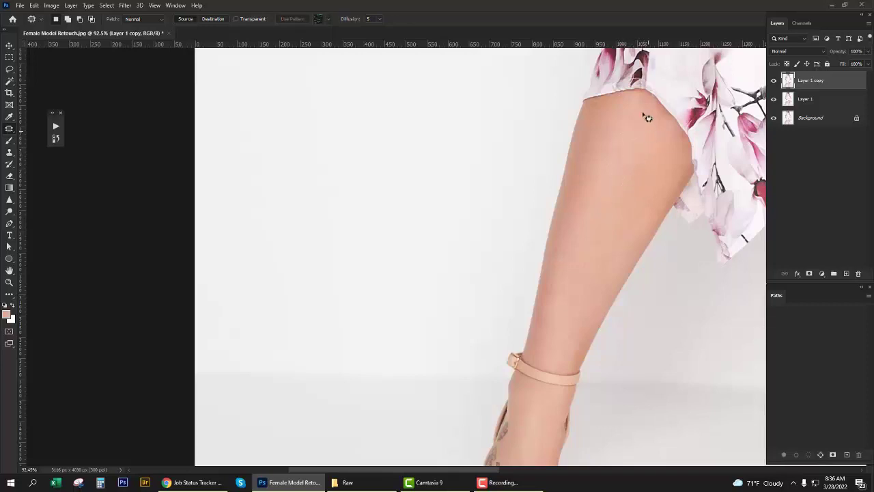
{"action": "mouse_move", "coordinate": [643, 162]}
{"action": "left_mouse_down"}
{"action": "mouse_move", "coordinate": [632, 198]}
{"action": "mouse_move", "coordinate": [678, 167]}
{"action": "mouse_move", "coordinate": [654, 149]}
{"action": "left_mouse_up"}
{"action": "left_click_drag", "start_coordinate": [626, 201], "coordinate": [618, 192]}
{"action": "mouse_move", "coordinate": [613, 144]}
{"action": "left_mouse_down"}
{"action": "mouse_move", "coordinate": [639, 175]}
{"action": "mouse_move", "coordinate": [683, 157]}
{"action": "mouse_move", "coordinate": [654, 140]}
{"action": "mouse_move", "coordinate": [673, 150]}
{"action": "left_mouse_up"}
{"action": "left_click_drag", "start_coordinate": [654, 106], "coordinate": [649, 95]}
{"action": "left_click_drag", "start_coordinate": [642, 124], "coordinate": [657, 106]}
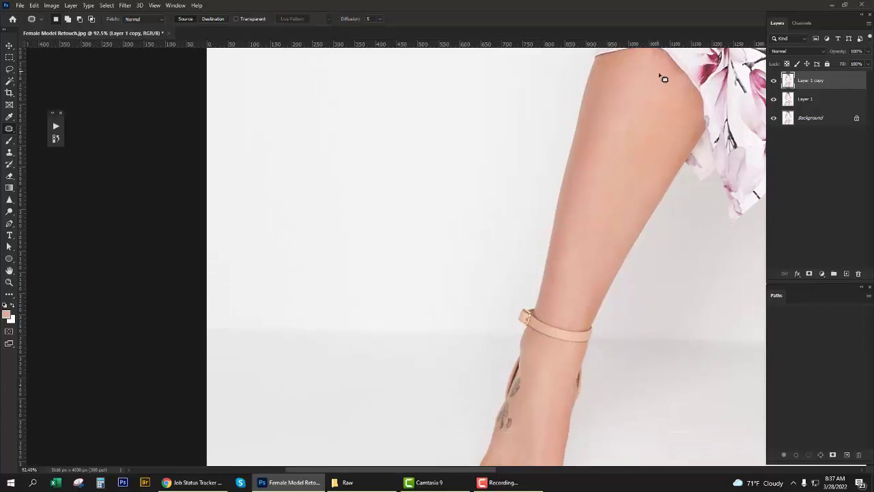
{"action": "left_click_drag", "start_coordinate": [628, 170], "coordinate": [618, 165]}
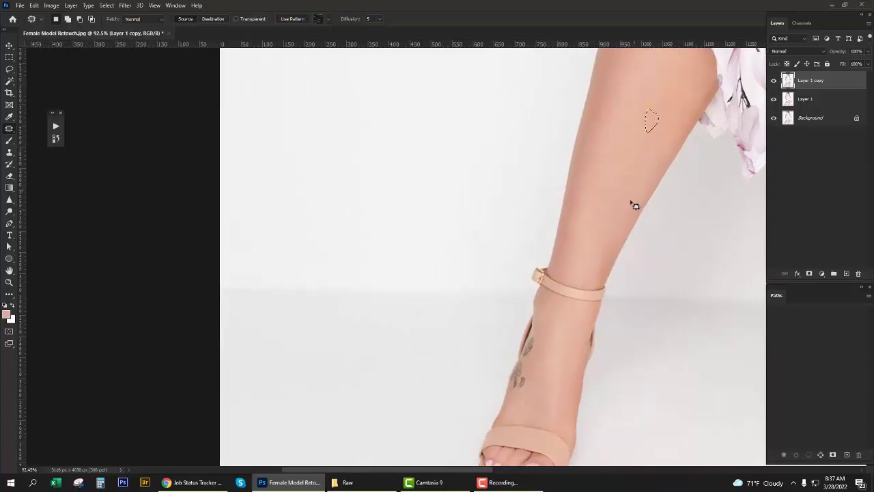
Patch the remaining upper calf and ankle spots, clearing each selection.
{"action": "left_click", "coordinate": [642, 143]}
{"action": "mouse_move", "coordinate": [634, 186]}
{"action": "left_mouse_down"}
{"action": "mouse_move", "coordinate": [643, 135]}
{"action": "mouse_move", "coordinate": [604, 219]}
{"action": "mouse_move", "coordinate": [577, 246]}
{"action": "mouse_move", "coordinate": [586, 228]}
{"action": "left_mouse_up"}
{"action": "left_click", "coordinate": [635, 197]}
{"action": "left_click", "coordinate": [611, 230]}
{"action": "left_click", "coordinate": [617, 194]}
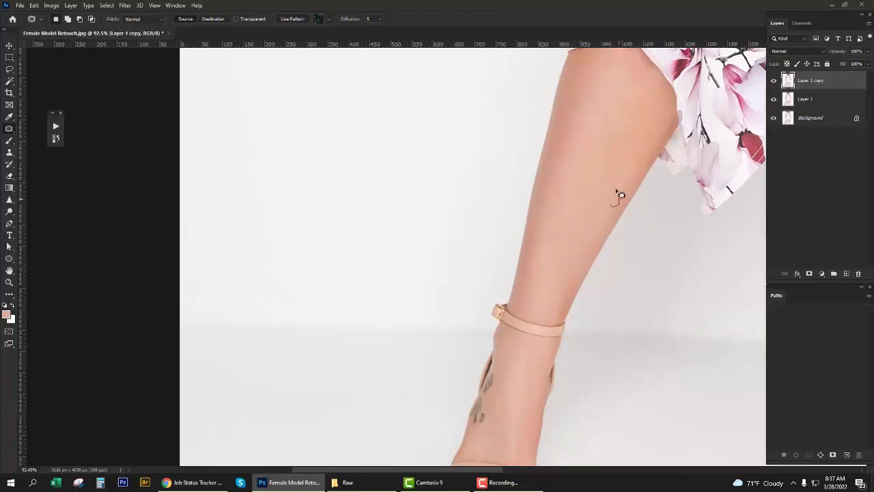
{"action": "left_click", "coordinate": [631, 131]}
{"action": "scroll", "coordinate": [593, 204], "scroll_direction": "down", "scroll_amount": 3}
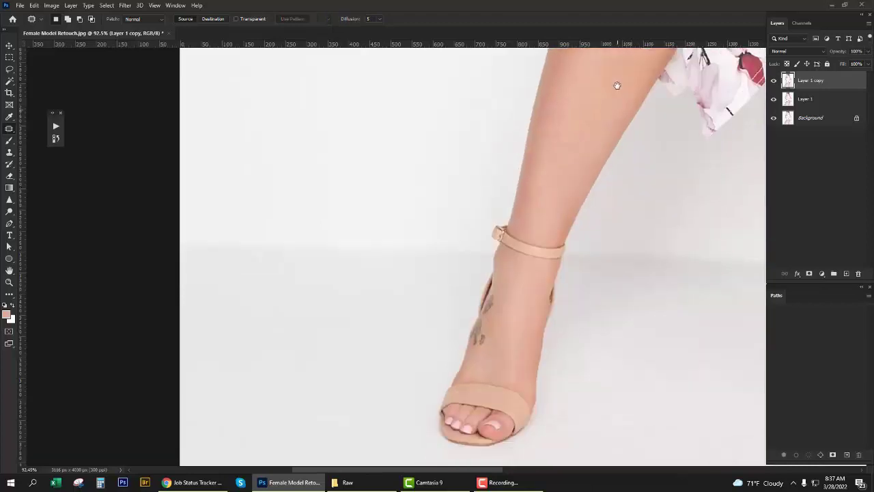
{"action": "left_click", "coordinate": [530, 256]}
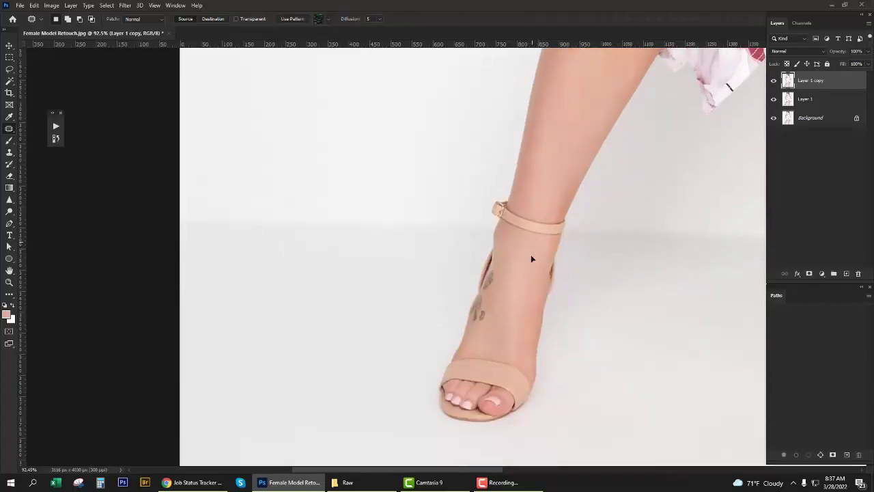
Patch an uneven spot on the knee and deselect with Ctrl+D.
{"action": "left_click", "coordinate": [506, 244]}
{"action": "scroll", "coordinate": [507, 244], "scroll_direction": "down", "scroll_amount": 2}
{"action": "scroll", "coordinate": [530, 240], "scroll_direction": "up", "scroll_amount": 1}
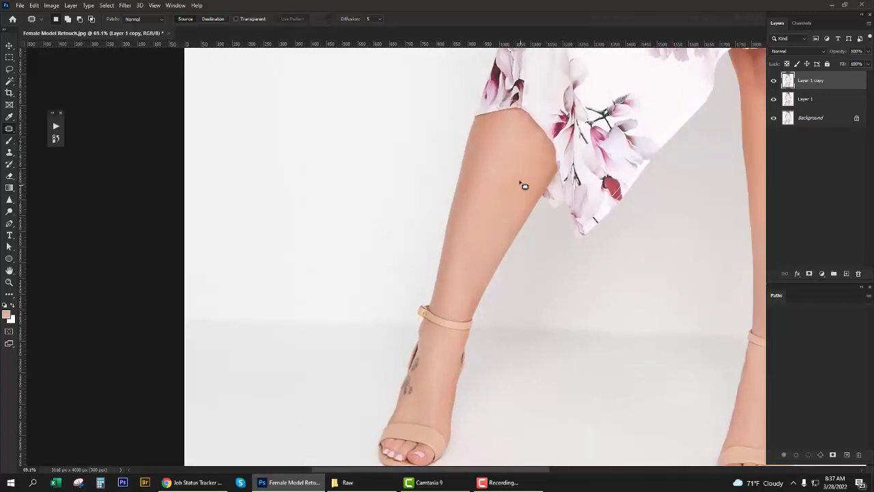
{"action": "mouse_move", "coordinate": [503, 196]}
{"action": "left_mouse_down"}
{"action": "mouse_move", "coordinate": [495, 190]}
{"action": "mouse_move", "coordinate": [524, 178]}
{"action": "left_mouse_up"}
{"action": "scroll", "coordinate": [638, 255], "scroll_direction": "down", "scroll_amount": 3}
{"action": "scroll", "coordinate": [638, 256], "scroll_direction": "up", "scroll_amount": 1}
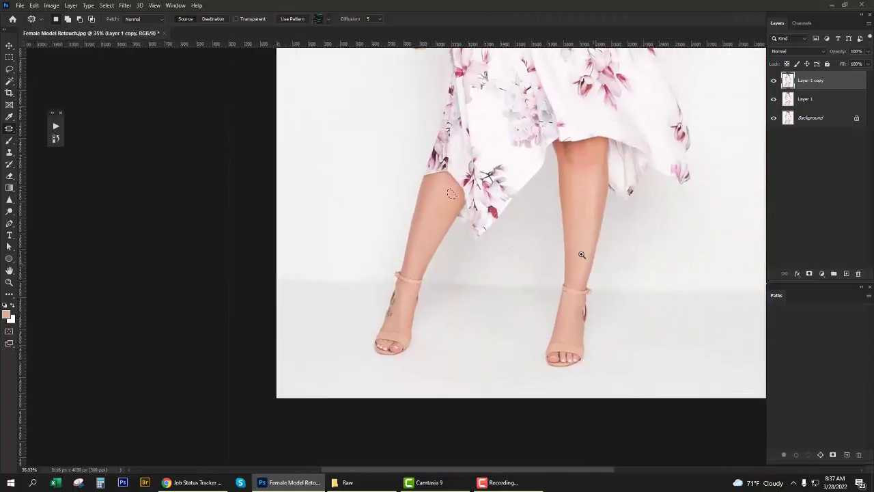
{"action": "scroll", "coordinate": [622, 299], "scroll_direction": "up", "scroll_amount": 1}
{"action": "left_click_drag", "start_coordinate": [622, 298], "coordinate": [646, 281]}
{"action": "scroll", "coordinate": [645, 281], "scroll_direction": "down", "scroll_amount": 1}
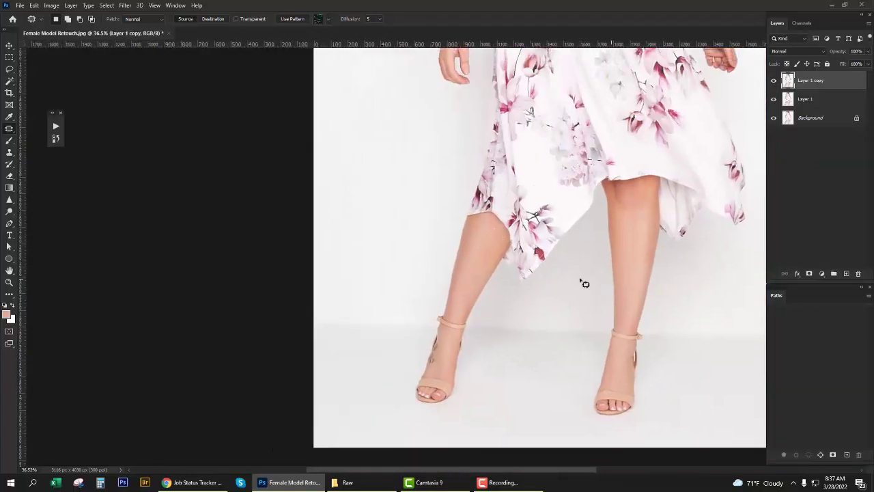
{"action": "key", "text": "ctrl+d"}
Compare before and after by toggling Layer 1 copy, then list the adjustment layer types.
{"action": "left_click", "coordinate": [773, 80]}
{"action": "left_click", "coordinate": [773, 81]}
{"action": "left_click", "coordinate": [774, 81]}
{"action": "left_click", "coordinate": [773, 80]}
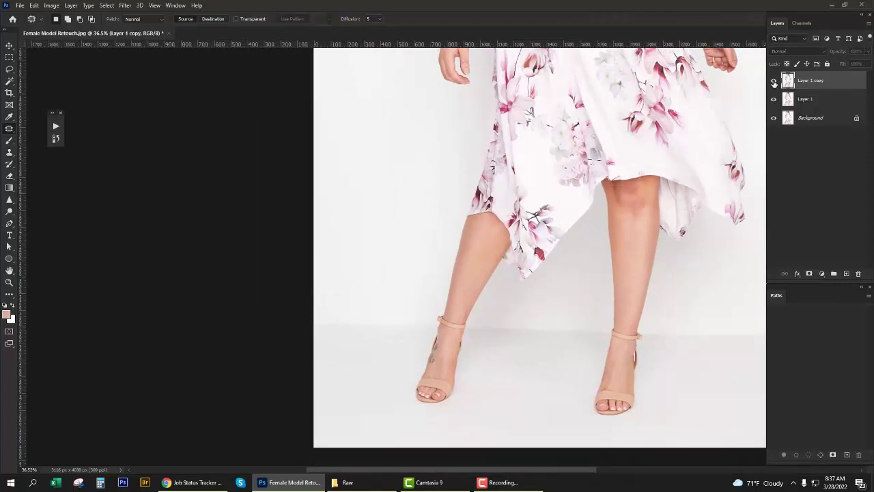
{"action": "left_click", "coordinate": [774, 81]}
{"action": "left_click", "coordinate": [773, 81]}
{"action": "left_click", "coordinate": [773, 81]}
{"action": "scroll", "coordinate": [462, 155], "scroll_direction": "down", "scroll_amount": 3}
{"action": "scroll", "coordinate": [501, 233], "scroll_direction": "up", "scroll_amount": 2}
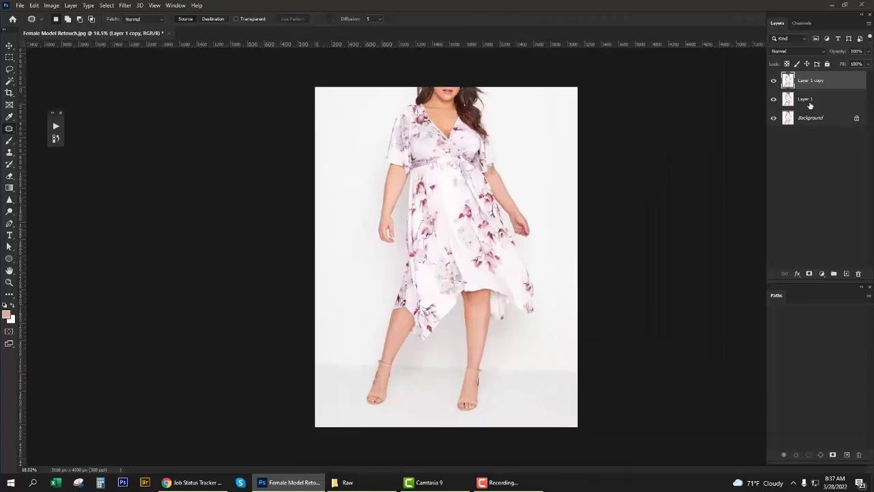
{"action": "left_click", "coordinate": [821, 273]}
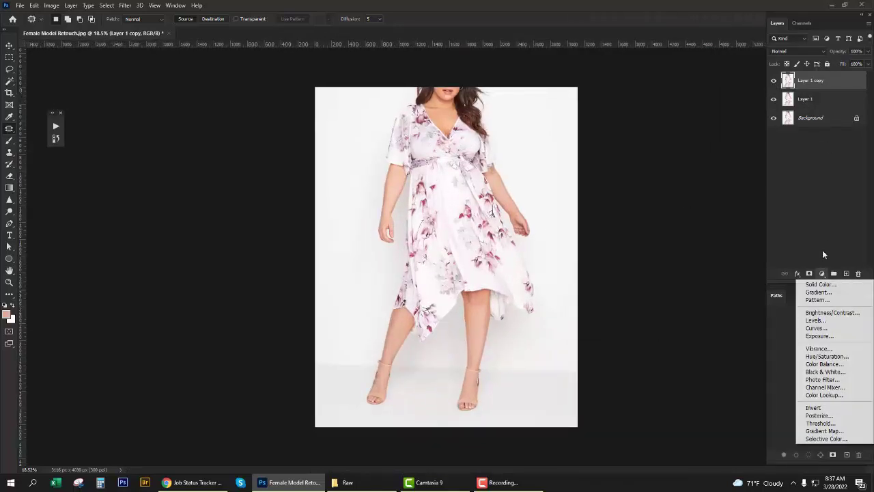
Add a Curves adjustment layer, invert its mask to black, and pick the Brush.
{"action": "left_click", "coordinate": [821, 329]}
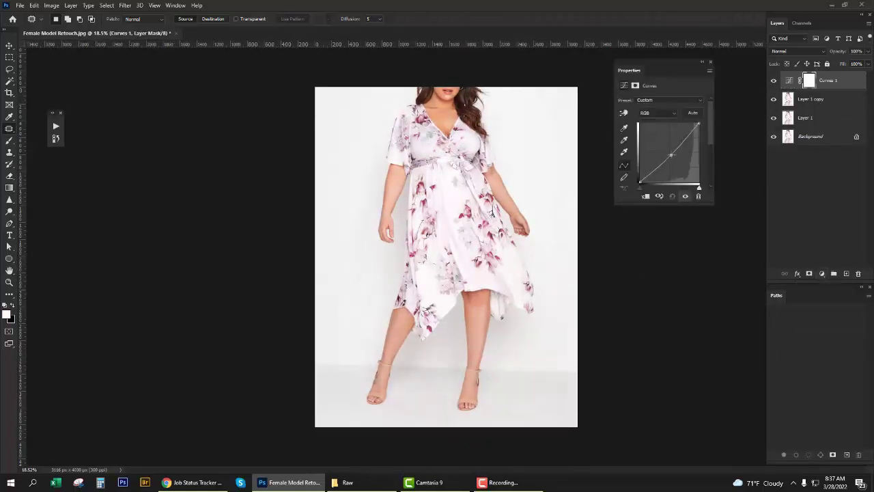
{"action": "left_click", "coordinate": [710, 63]}
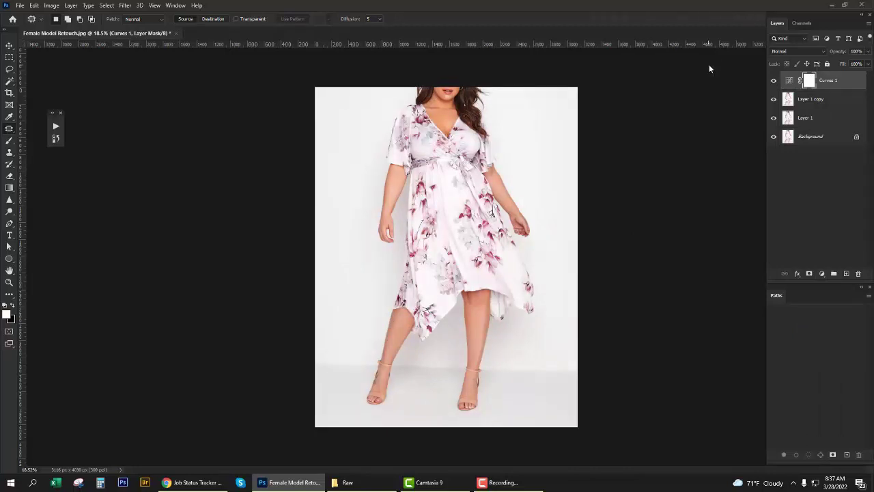
{"action": "key", "text": "ctrl+i"}
{"action": "key", "text": "b"}
Enlarge the brush and paint the brightening onto the arm skin.
{"action": "left_click_drag", "start_coordinate": [381, 209], "coordinate": [444, 290]}
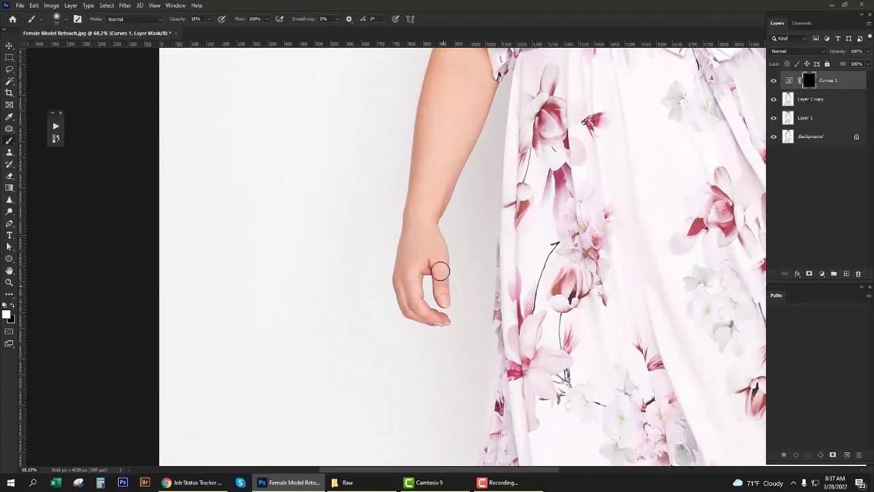
{"action": "key", "text": "bracketright"}
{"action": "key", "text": "bracketright"}
{"action": "key", "text": "bracketright"}
{"action": "left_click_drag", "start_coordinate": [421, 217], "coordinate": [428, 316]}
{"action": "mouse_move", "coordinate": [448, 221]}
{"action": "left_mouse_down"}
{"action": "mouse_move", "coordinate": [439, 226]}
{"action": "mouse_move", "coordinate": [435, 287]}
{"action": "mouse_move", "coordinate": [433, 259]}
{"action": "mouse_move", "coordinate": [472, 178]}
{"action": "mouse_move", "coordinate": [433, 292]}
{"action": "mouse_move", "coordinate": [476, 196]}
{"action": "left_mouse_up"}
{"action": "left_click_drag", "start_coordinate": [452, 263], "coordinate": [458, 201]}
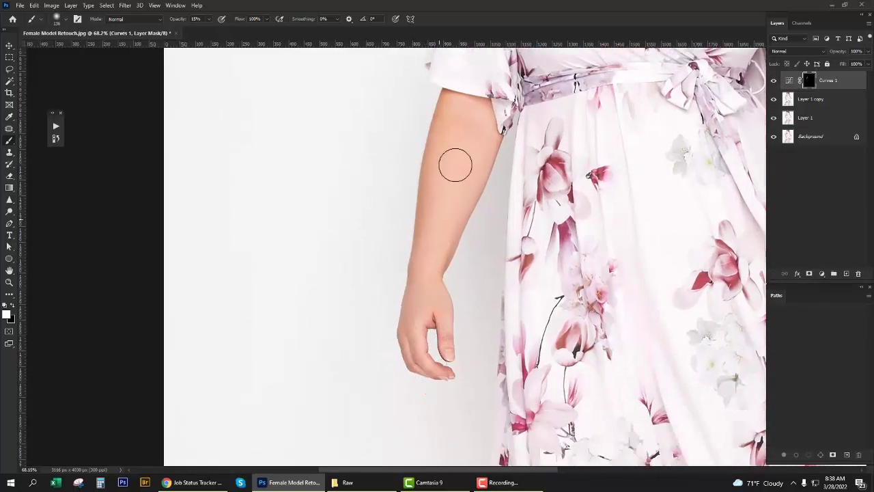
{"action": "scroll", "coordinate": [502, 200], "scroll_direction": "down", "scroll_amount": 3}
{"action": "scroll", "coordinate": [505, 195], "scroll_direction": "up", "scroll_amount": 3}
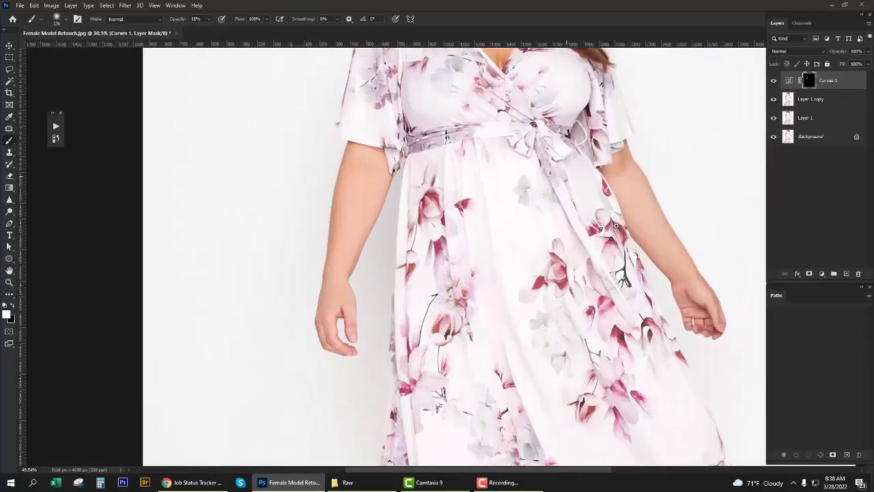
{"action": "scroll", "coordinate": [519, 174], "scroll_direction": "down", "scroll_amount": 3}
{"action": "scroll", "coordinate": [523, 201], "scroll_direction": "up", "scroll_amount": 2}
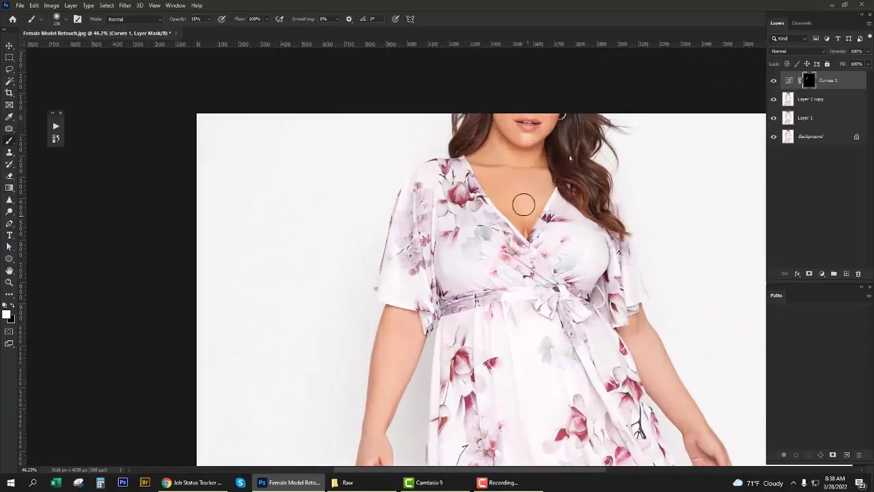
{"action": "scroll", "coordinate": [523, 201], "scroll_direction": "down", "scroll_amount": 2}
{"action": "scroll", "coordinate": [503, 319], "scroll_direction": "down", "scroll_amount": 1}
{"action": "left_click_drag", "start_coordinate": [461, 395], "coordinate": [514, 333]}
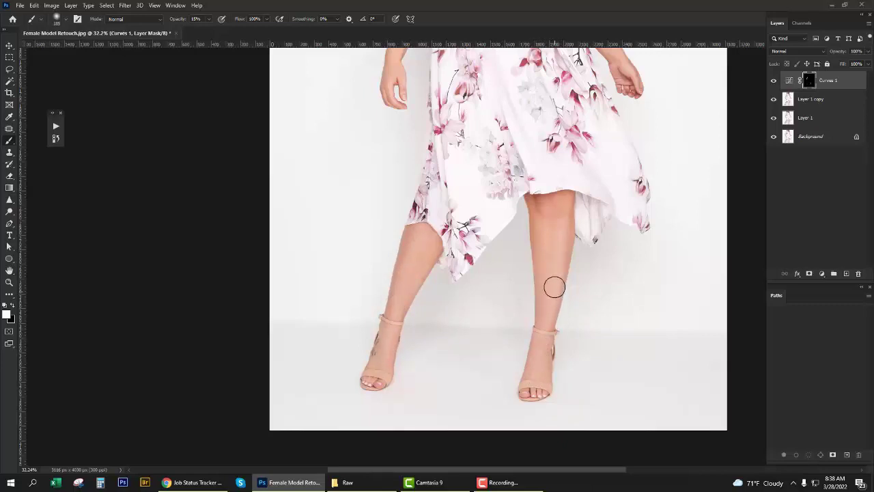
Fit the image in the window, zoom on the upper arm, and shrink the brush to about 130 px.
{"action": "key", "text": "ctrl+0"}
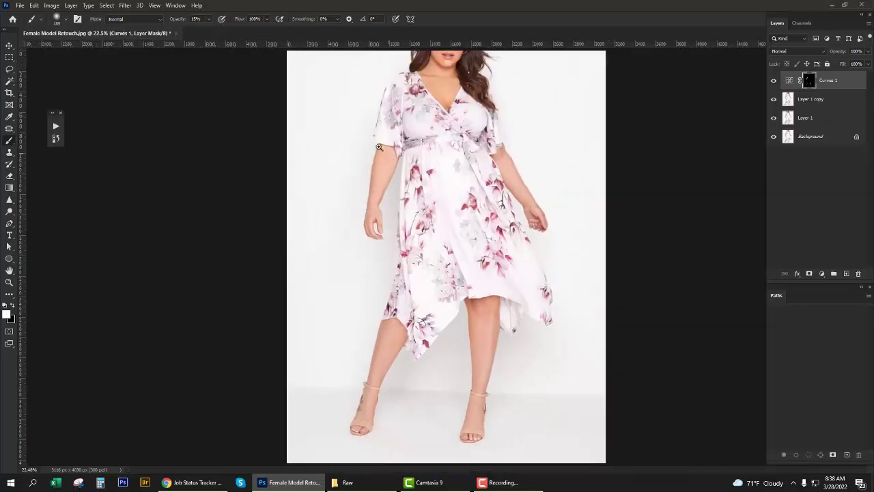
{"action": "left_click_drag", "start_coordinate": [379, 147], "coordinate": [409, 147]}
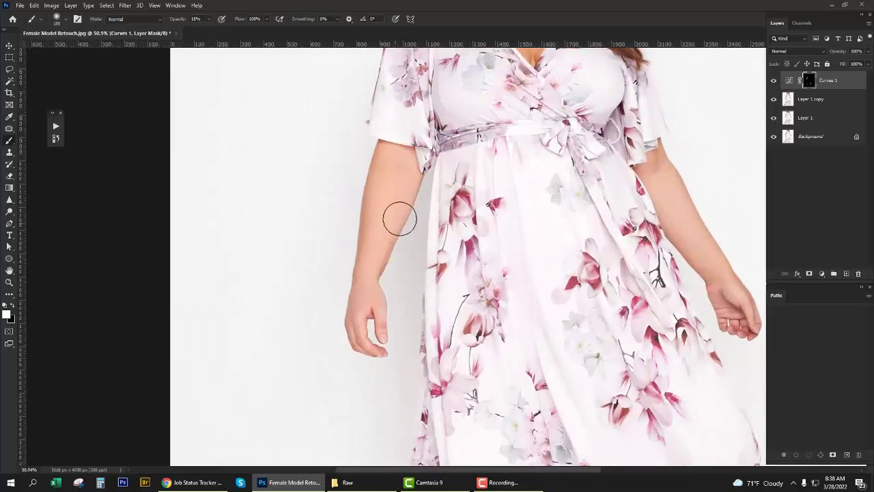
{"action": "left_click_drag", "start_coordinate": [399, 219], "coordinate": [400, 201]}
{"action": "scroll", "coordinate": [403, 205], "scroll_direction": "down", "scroll_amount": 2}
{"action": "scroll", "coordinate": [423, 225], "scroll_direction": "down", "scroll_amount": 2}
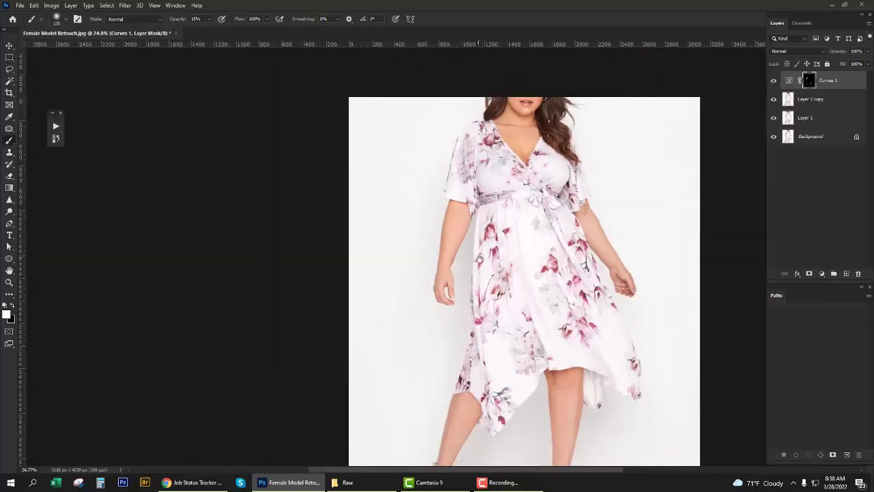
{"action": "scroll", "coordinate": [480, 259], "scroll_direction": "down", "scroll_amount": 1}
Toggle Curves 1 off and on to compare, then delete it.
{"action": "left_click", "coordinate": [774, 82]}
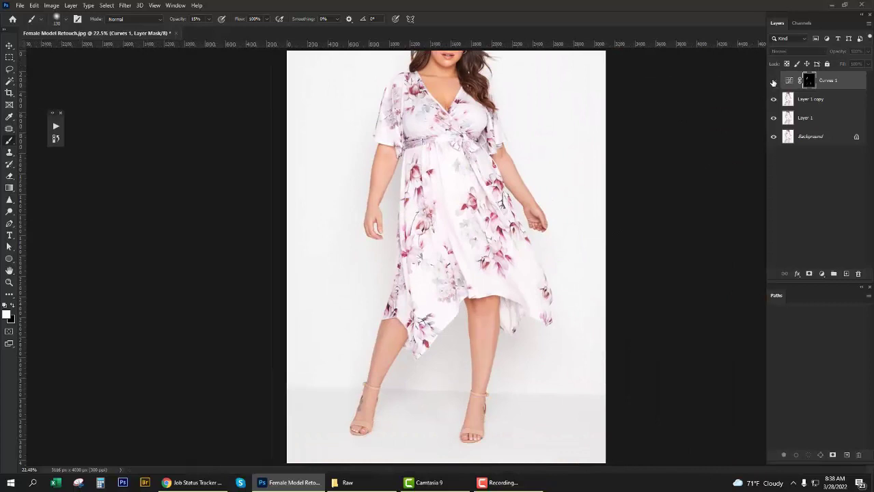
{"action": "left_click", "coordinate": [773, 82]}
{"action": "key", "text": "Delete"}
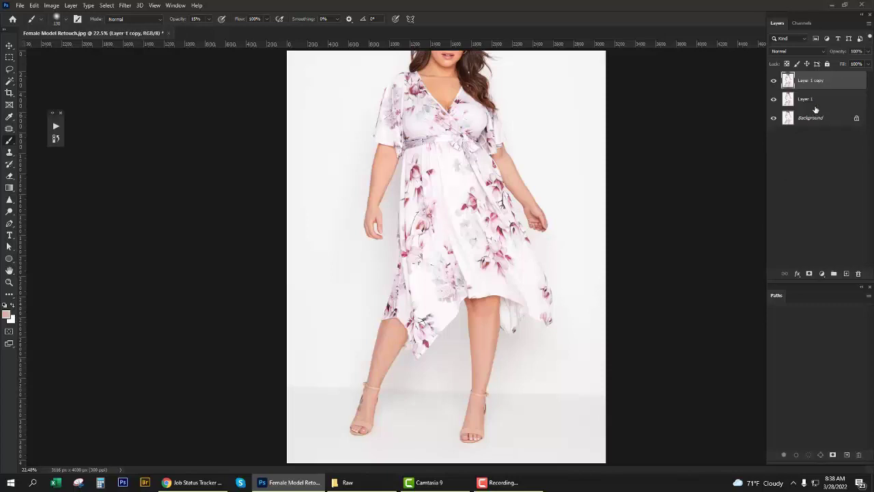